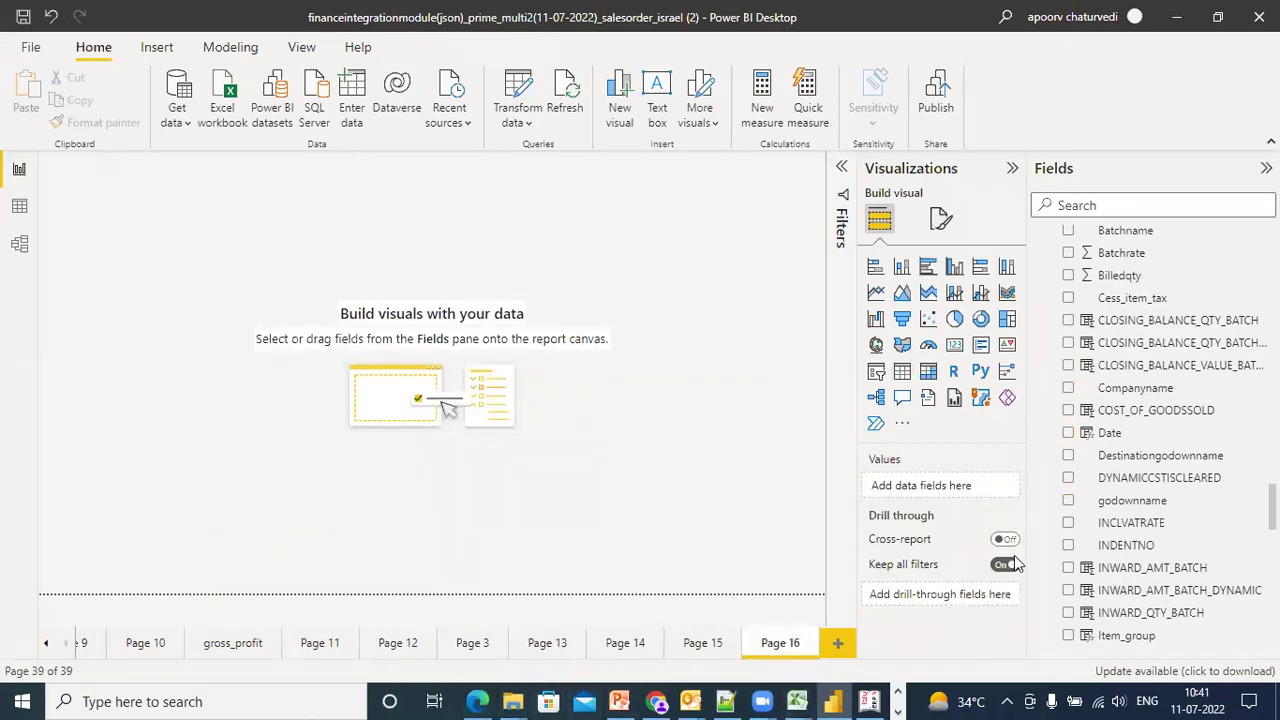
Leave the blank Power BI Page 16 and switch to the Notepad++ notes file new 33
scroll(1100, 560, down, 3)
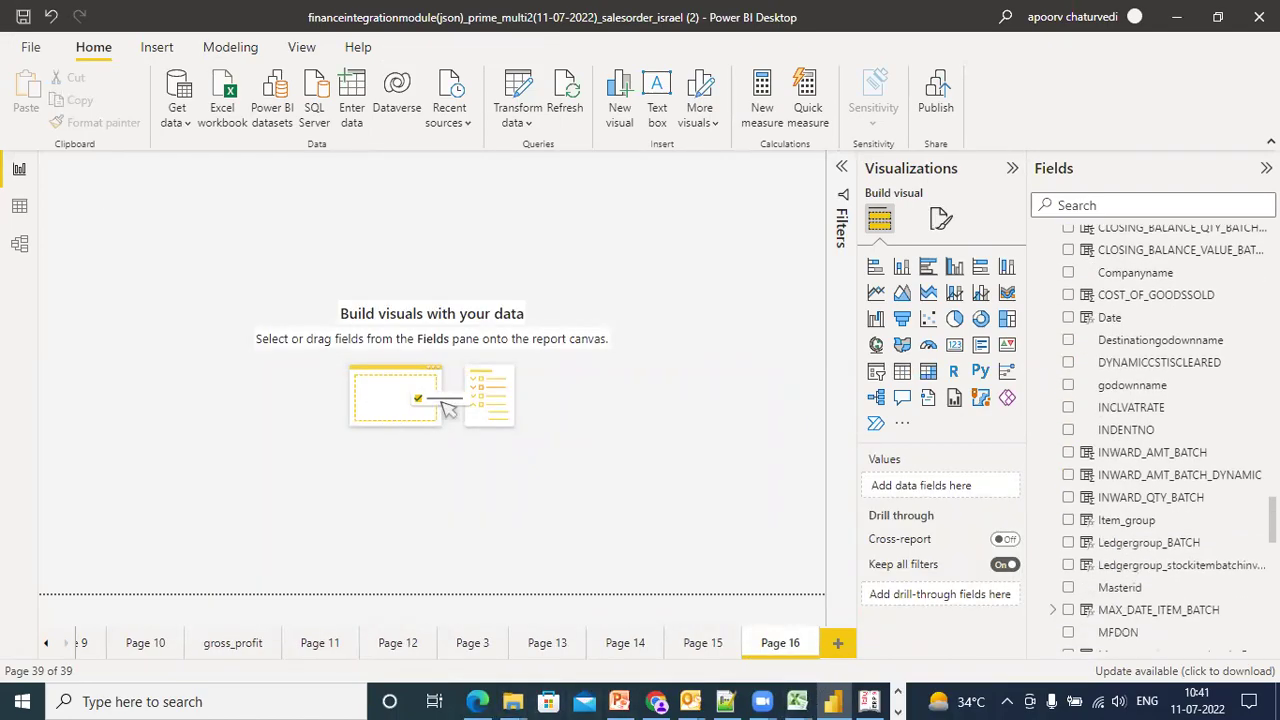
click(725, 701)
Write the note 'previous month at stockitembatchinventory level' on line 8, below the MEASURE_1 formula
click(738, 168)
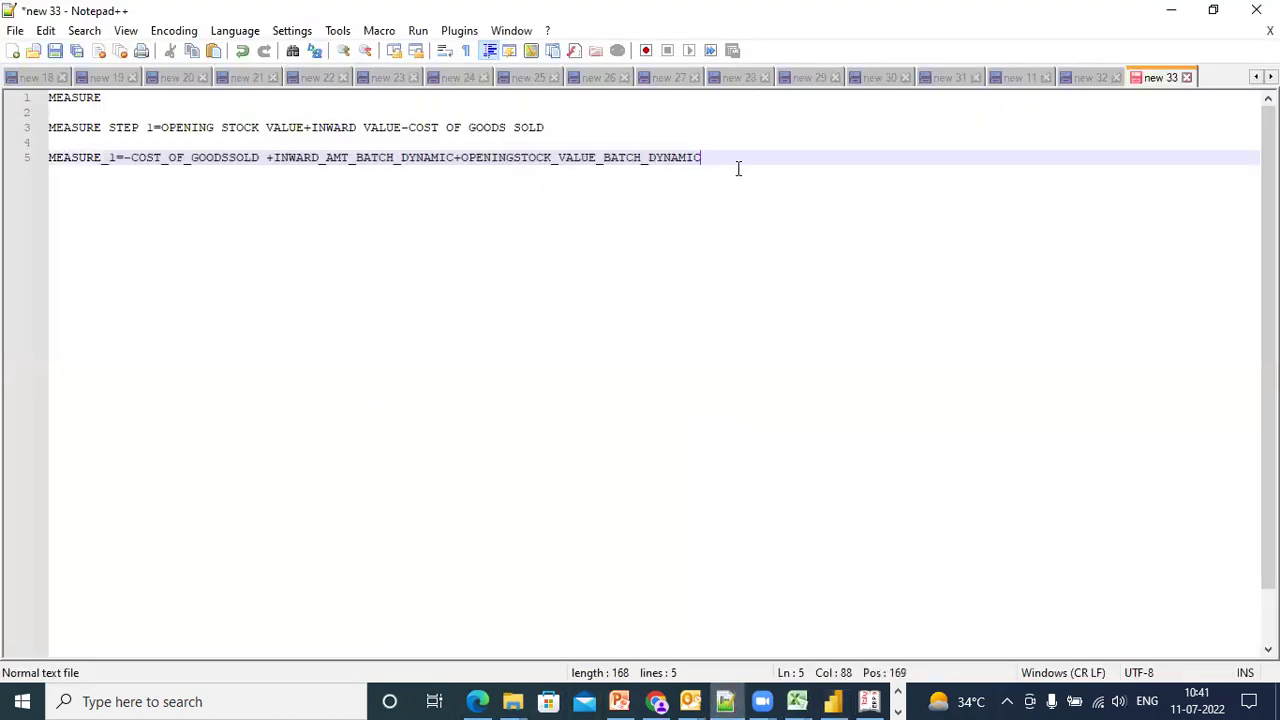
key(Return)
key(Return)
key(Return)
text(previous_)
key(BackSpace)
key(BackSpace)
key(BackSpace)
key(BackSpace)
key(BackSpace)
key(BackSpace)
key(BackSpace)
key(BackSpace)
key(BackSpace)
text(pre vious month)
key(BackSpace)
key(BackSpace)
key(BackSpace)
key(BackSpace)
key(BackSpace)
key(BackSpace)
key(BackSpace)
key(BackSpace)
key(BackSpace)
key(BackSpace)
key(BackSpace)
key(BackSpace)
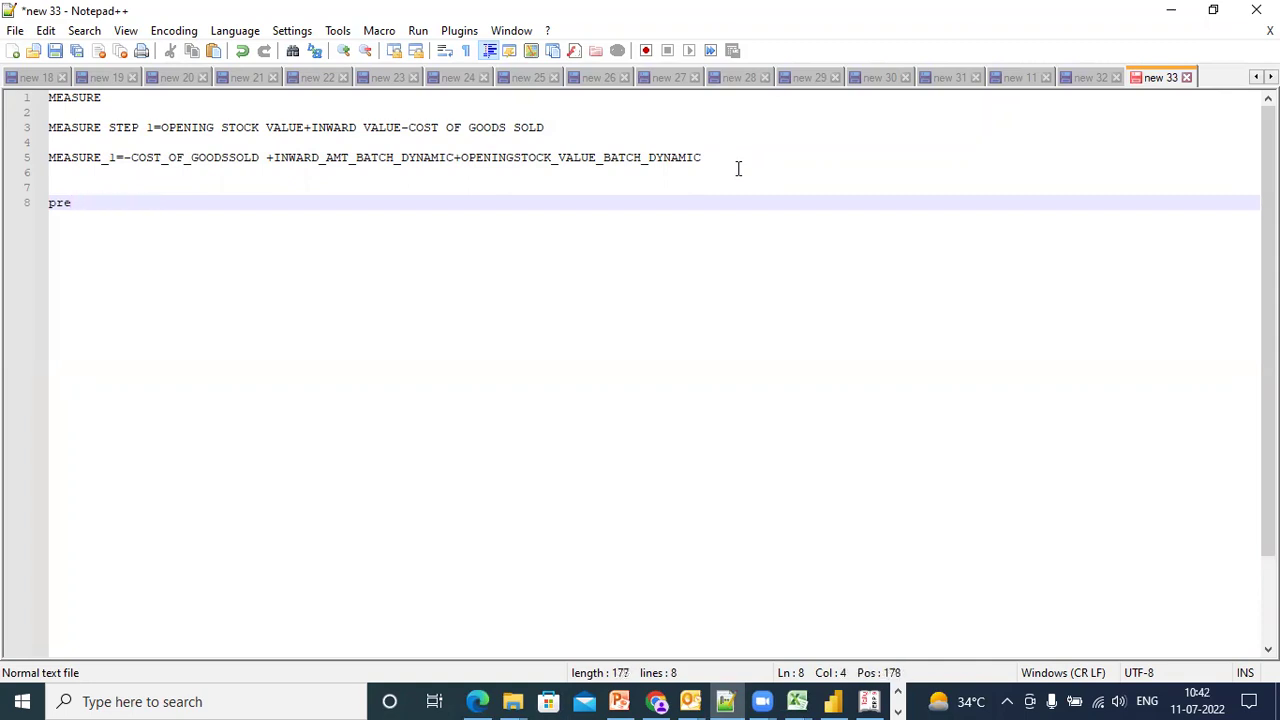
text(vious mo)
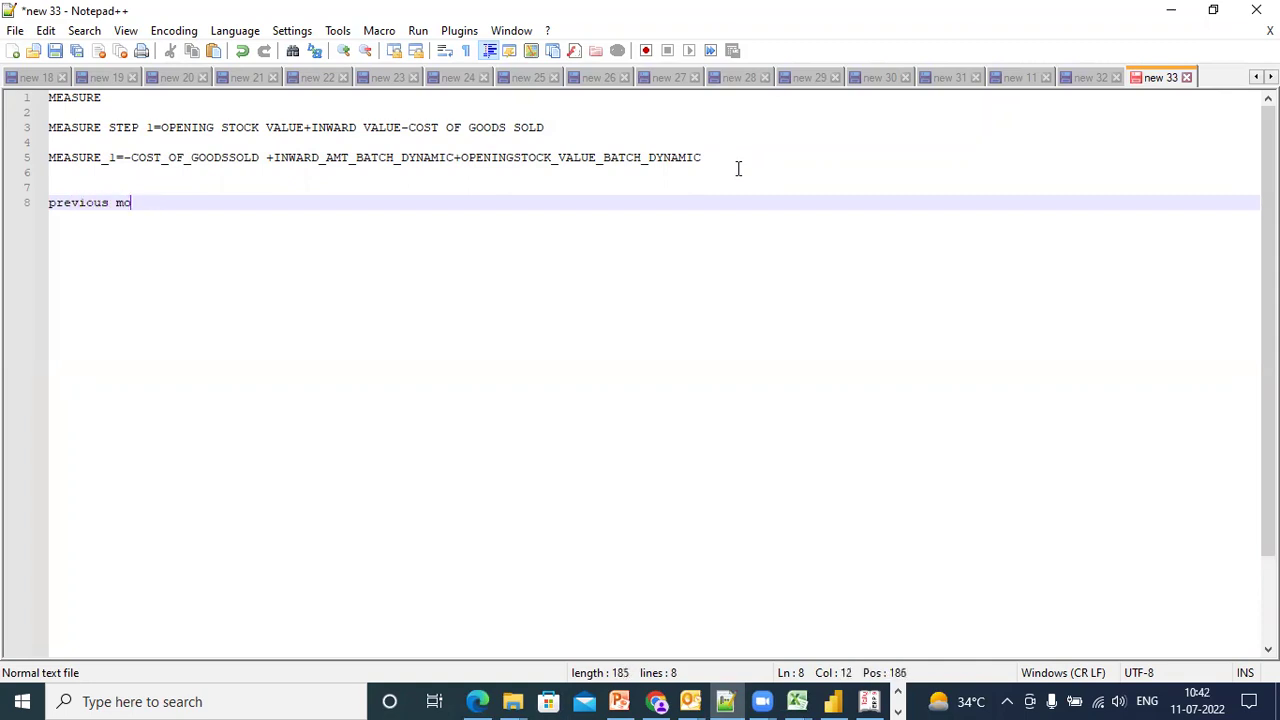
text(nth at stocki)
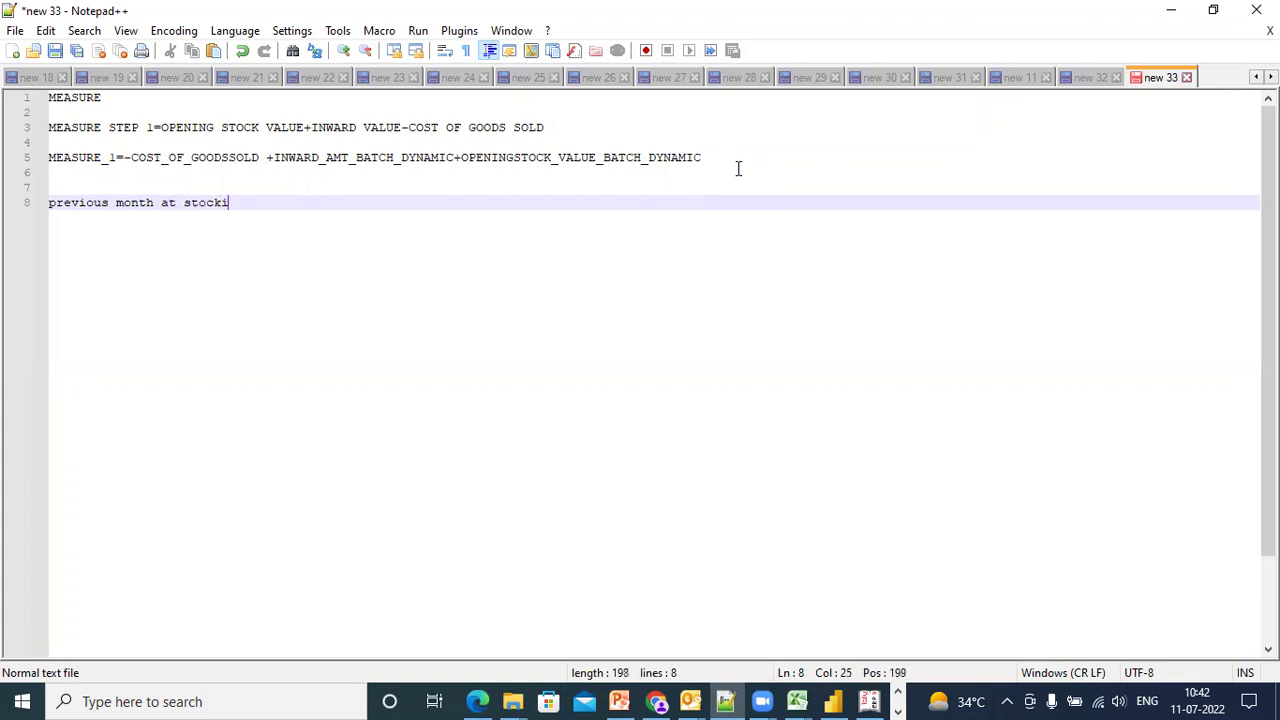
text(tembatchinventory level)
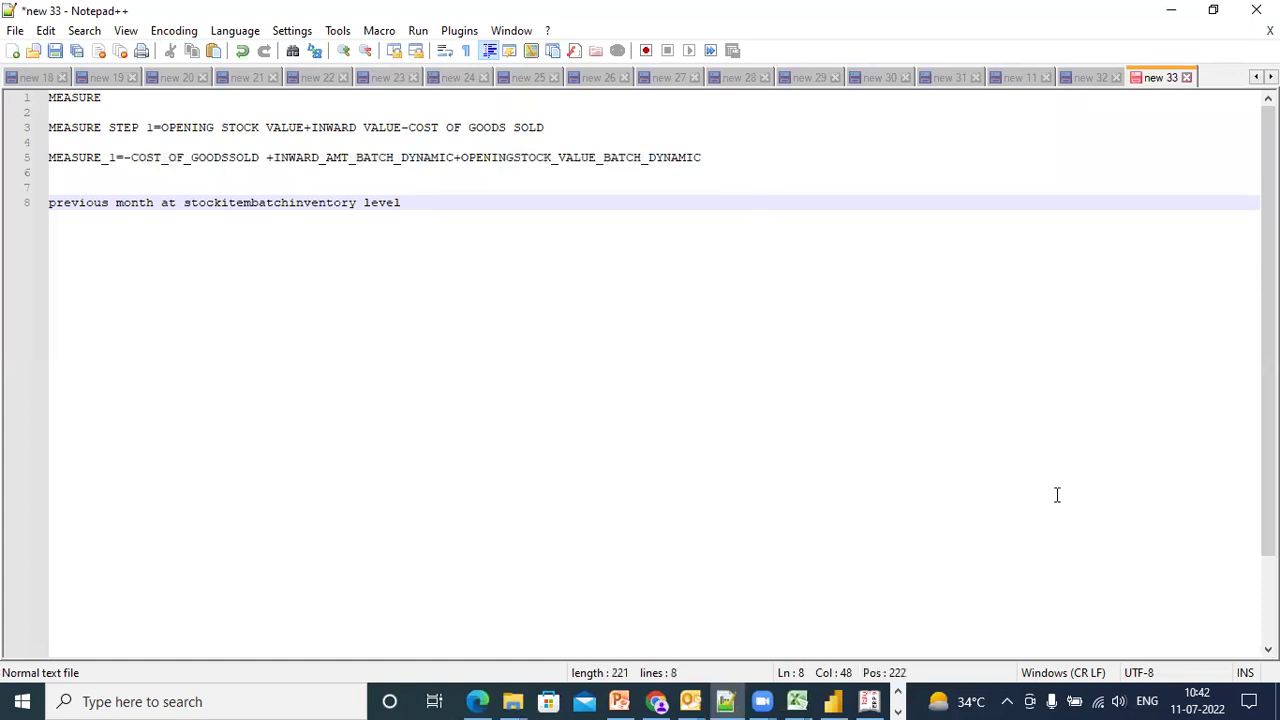
In Power BI, scroll the Fields pane up to the Stockitembatchinventorydetails table's fields
click(833, 701)
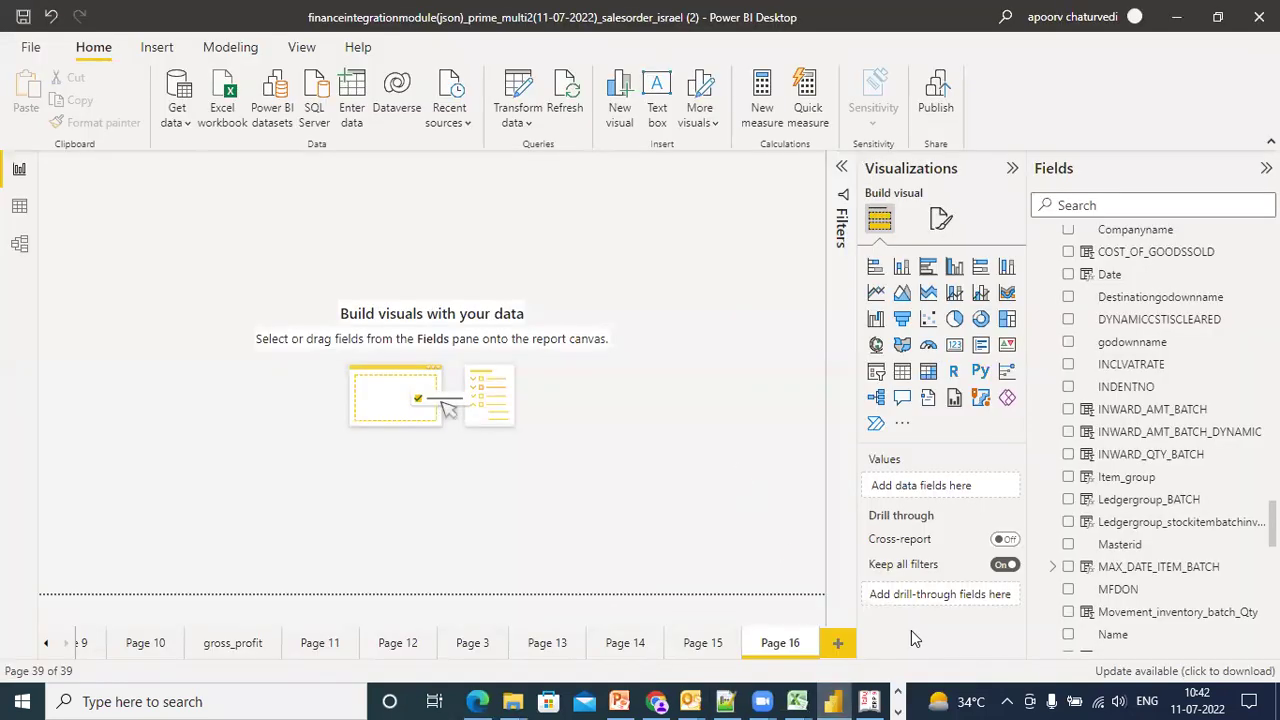
scroll(1068, 560, up, 8)
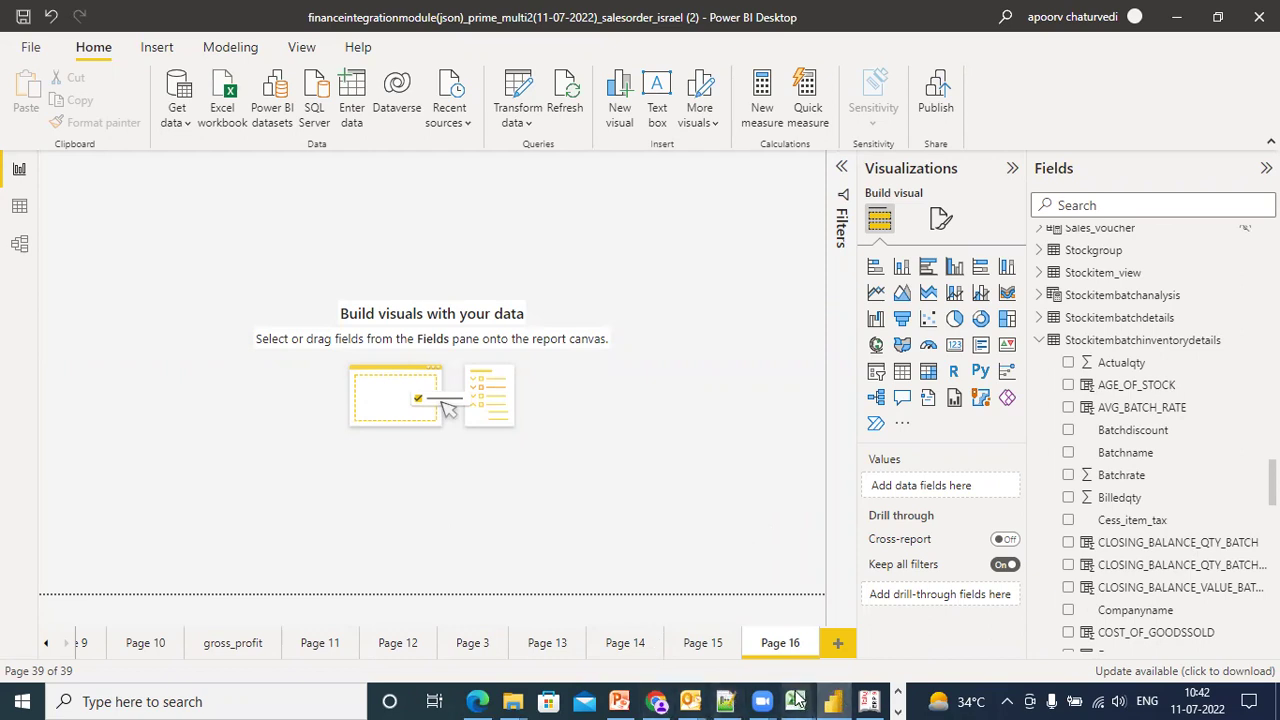
click(897, 711)
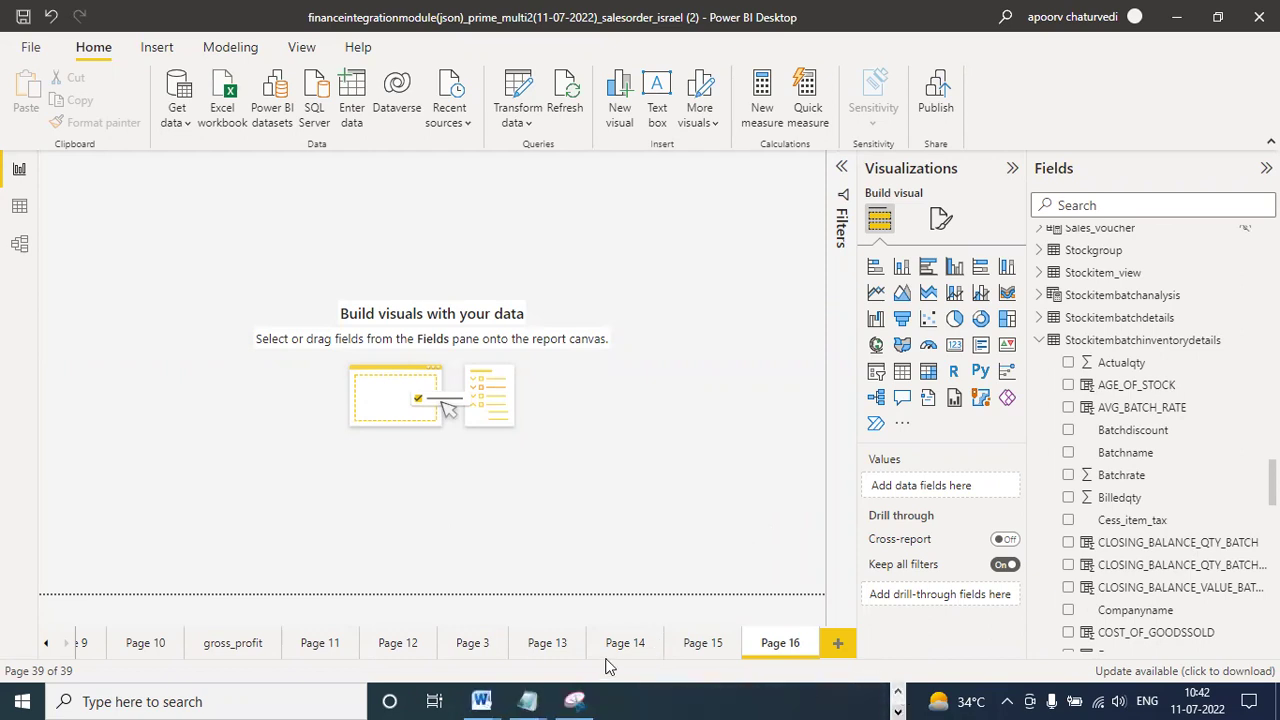
click(897, 692)
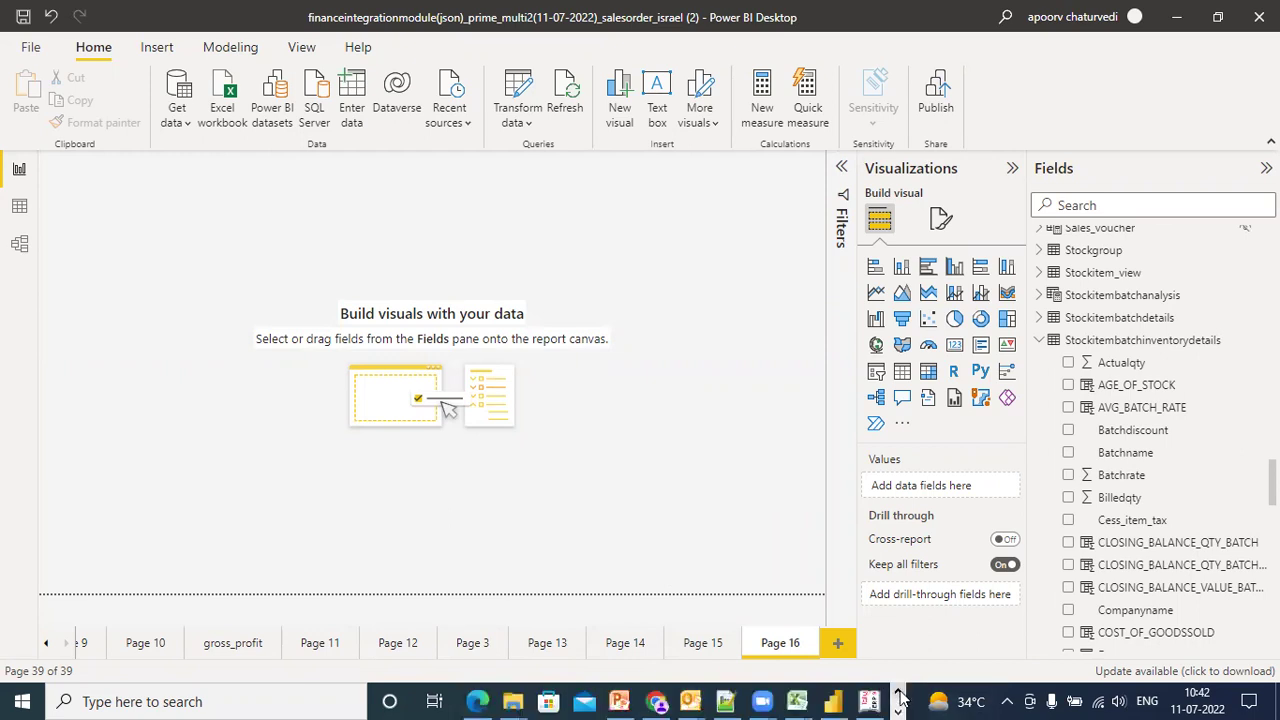
Write the draft formula calculate(sum(sales),previousmonth(datekey)) on a new line in the notes
click(725, 701)
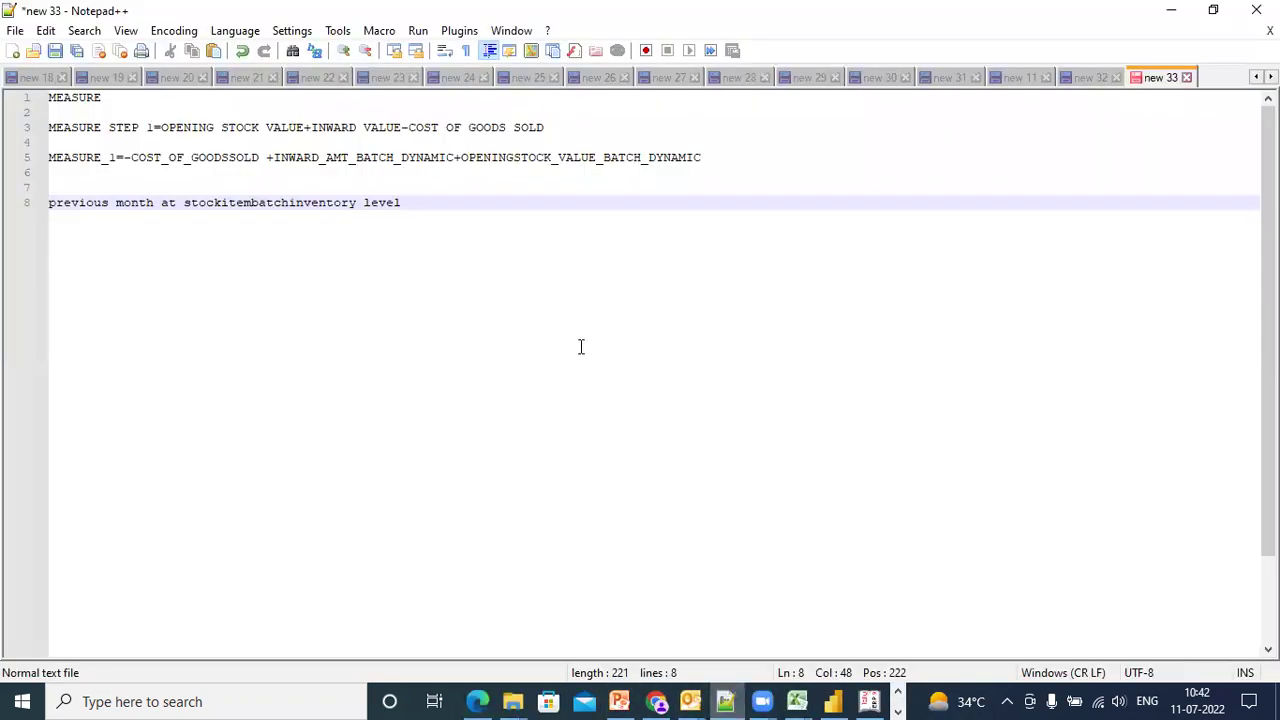
key(Return)
key(Return)
text(calcula)
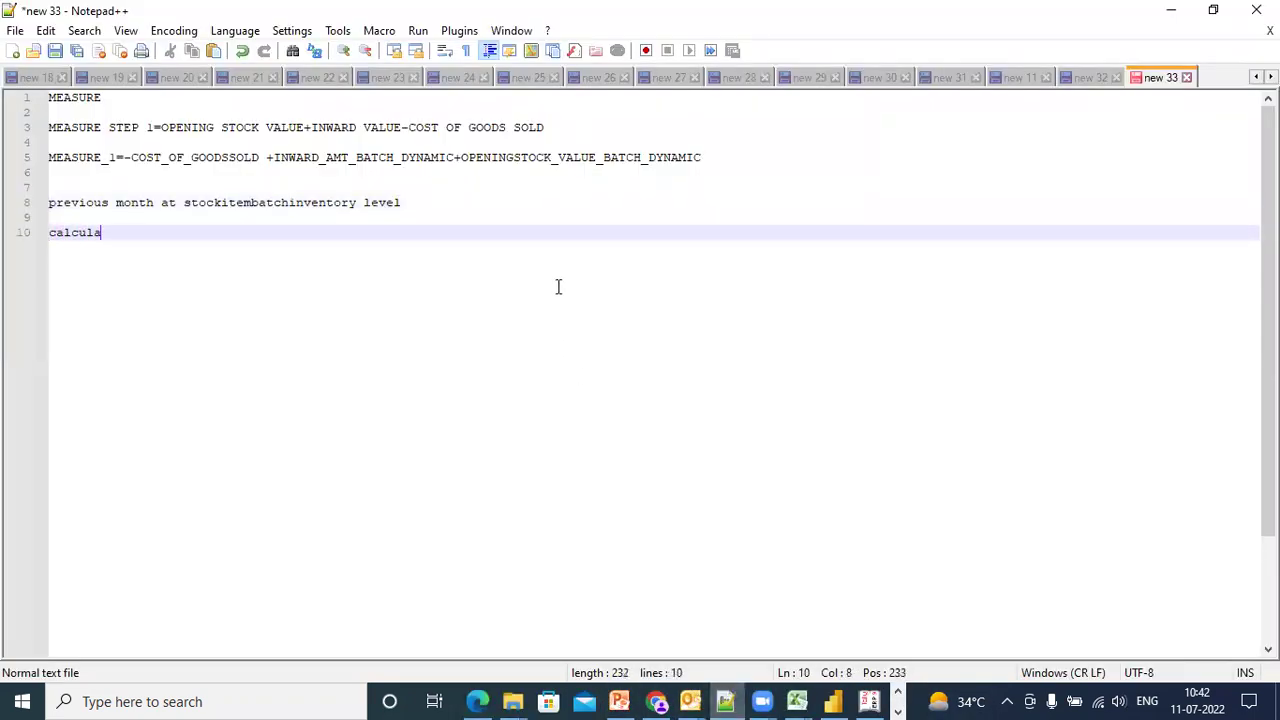
text(te(sum()
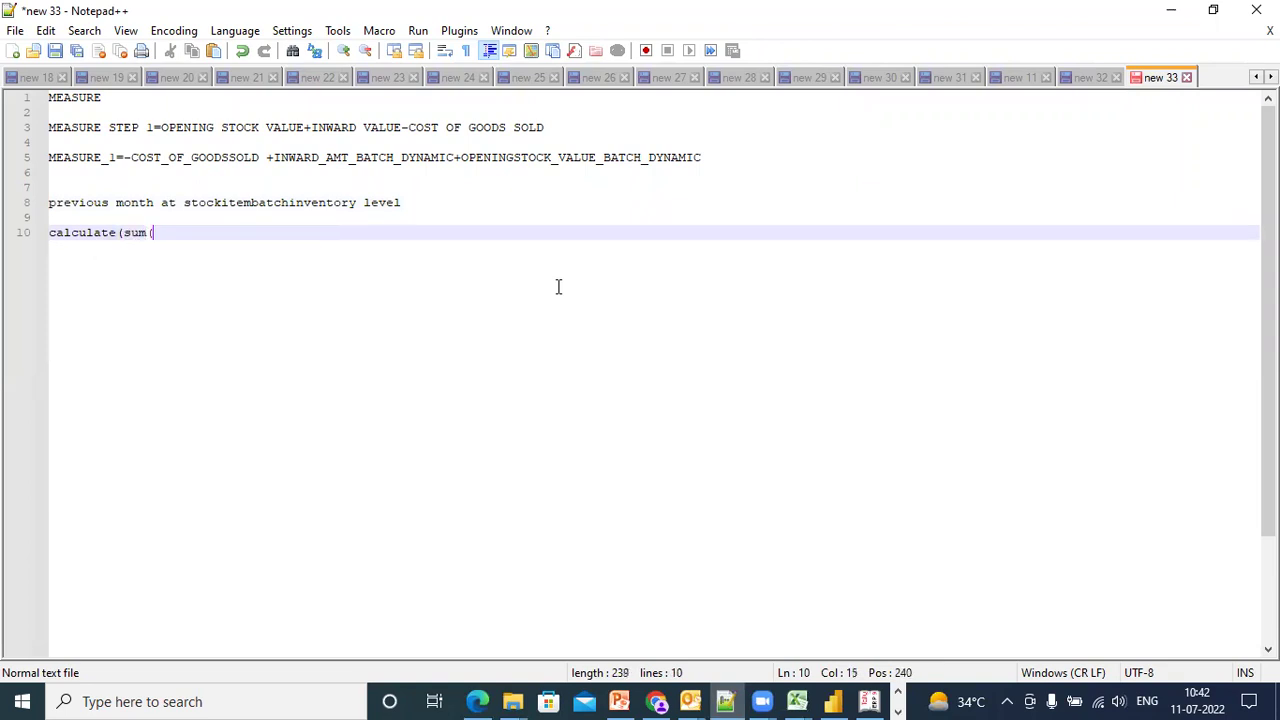
text(sales),previousmonth)
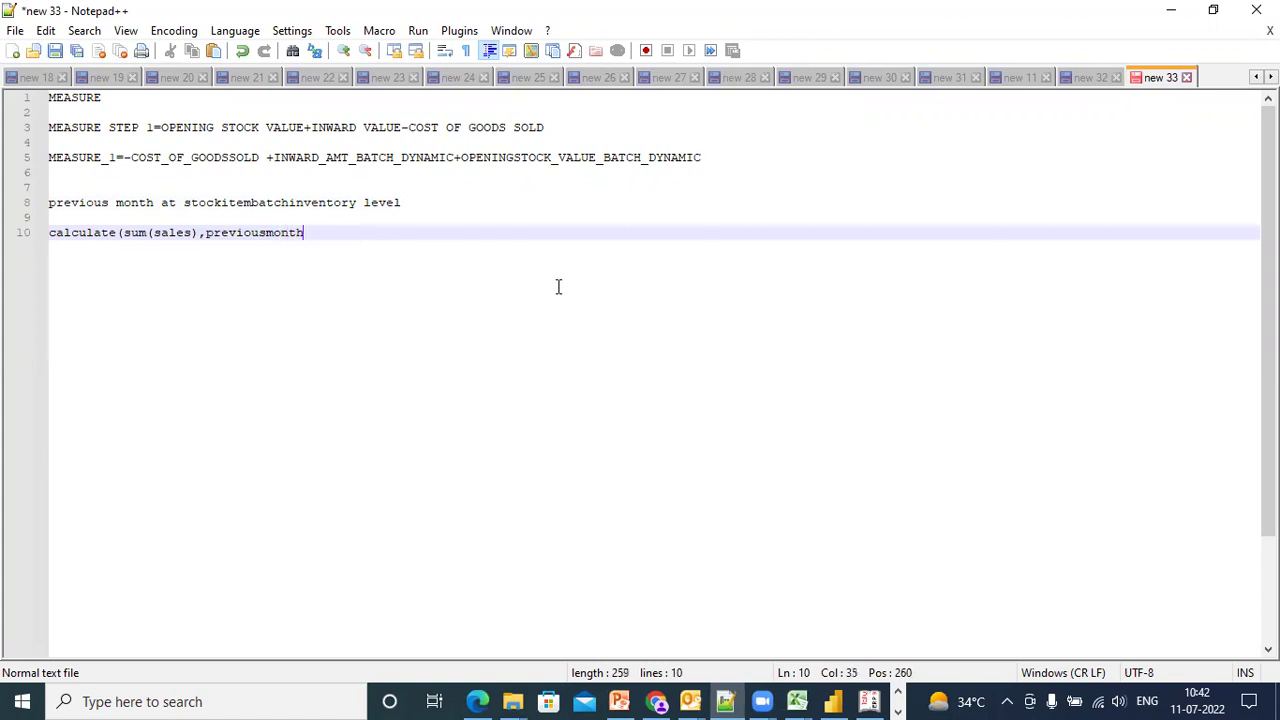
text((datekey)))
key(Return)
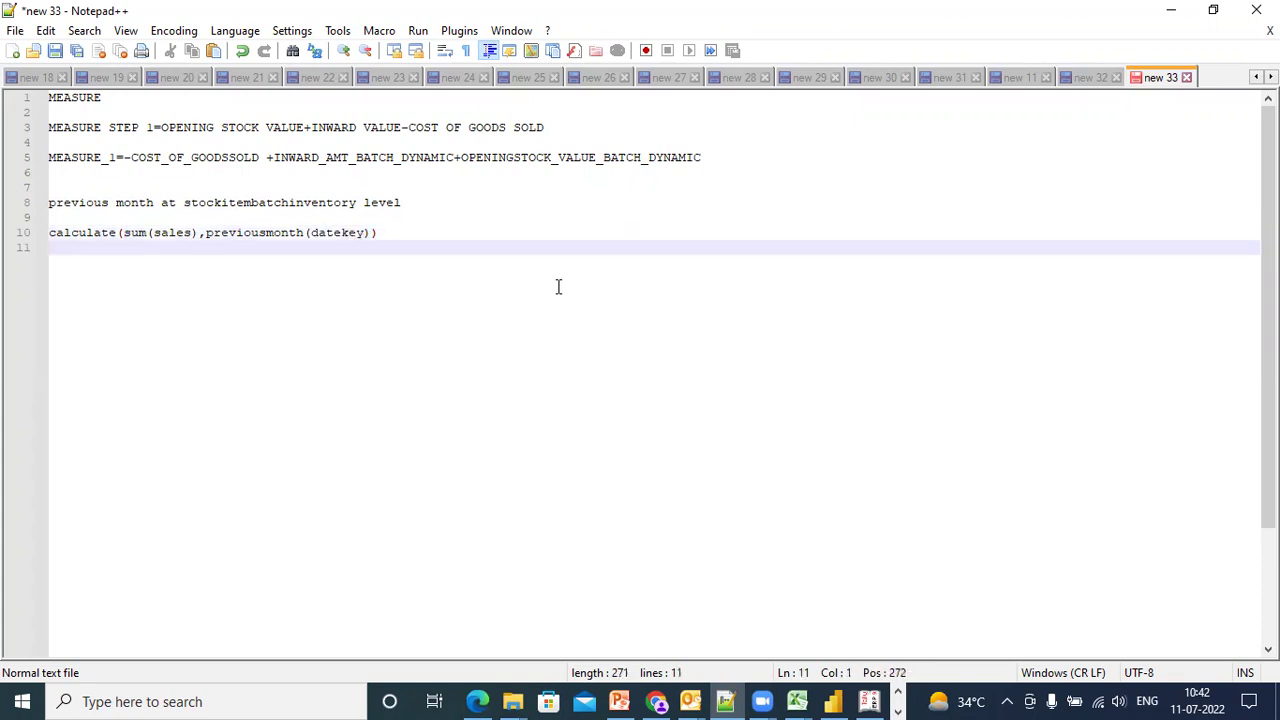
Add notes 'group by date entity' and 'suppose i do not want to group by date attributes but simply filter by the same'
key(Return)
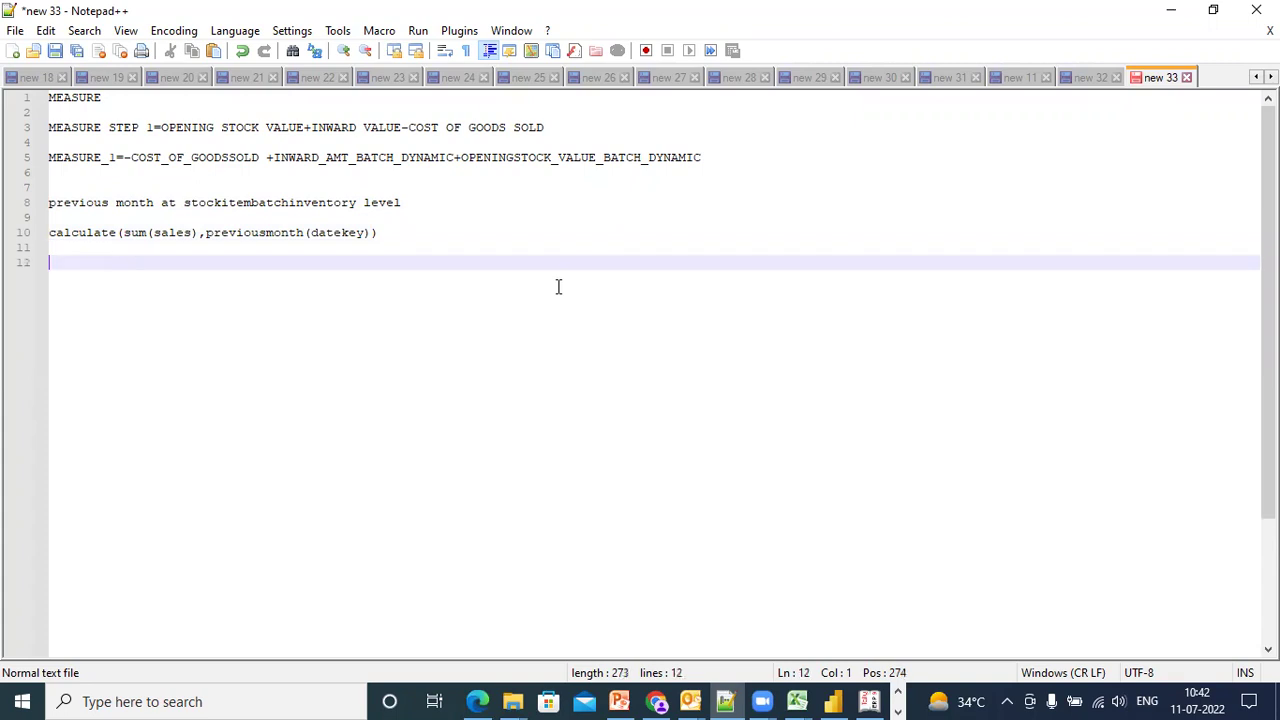
text(group by date )
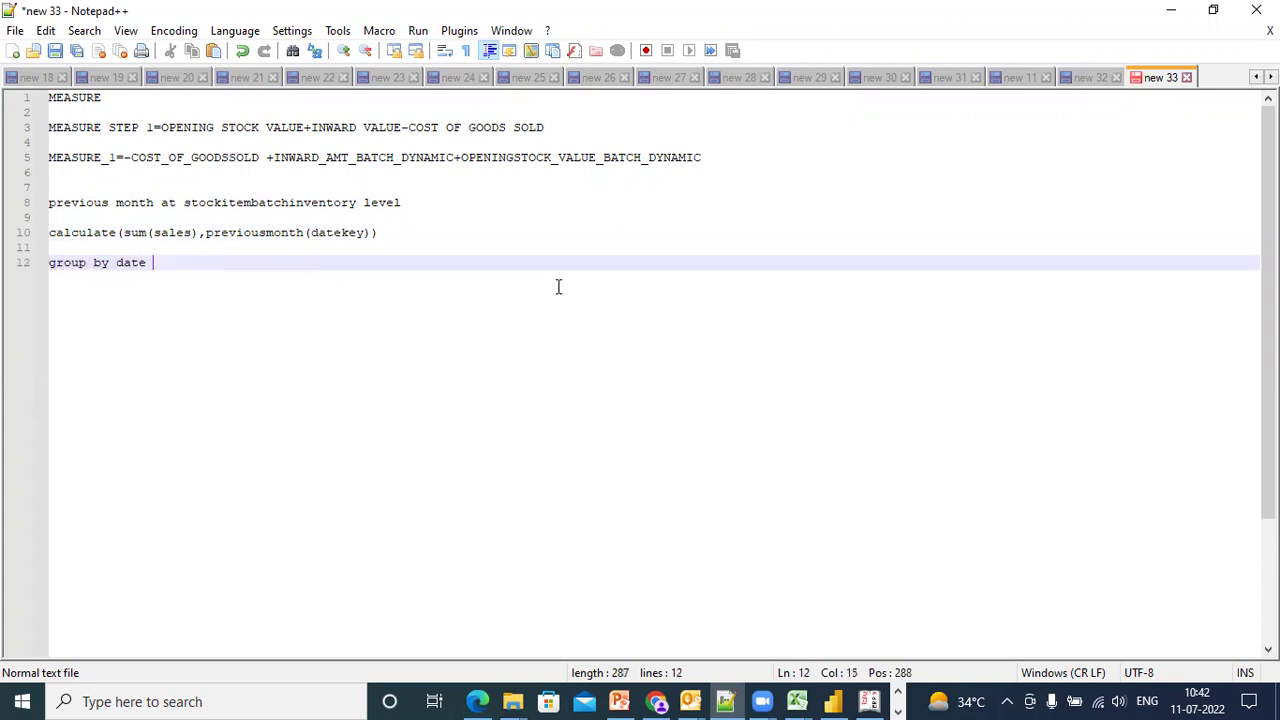
text(entity)
key(Return)
key(Return)
text(supp)
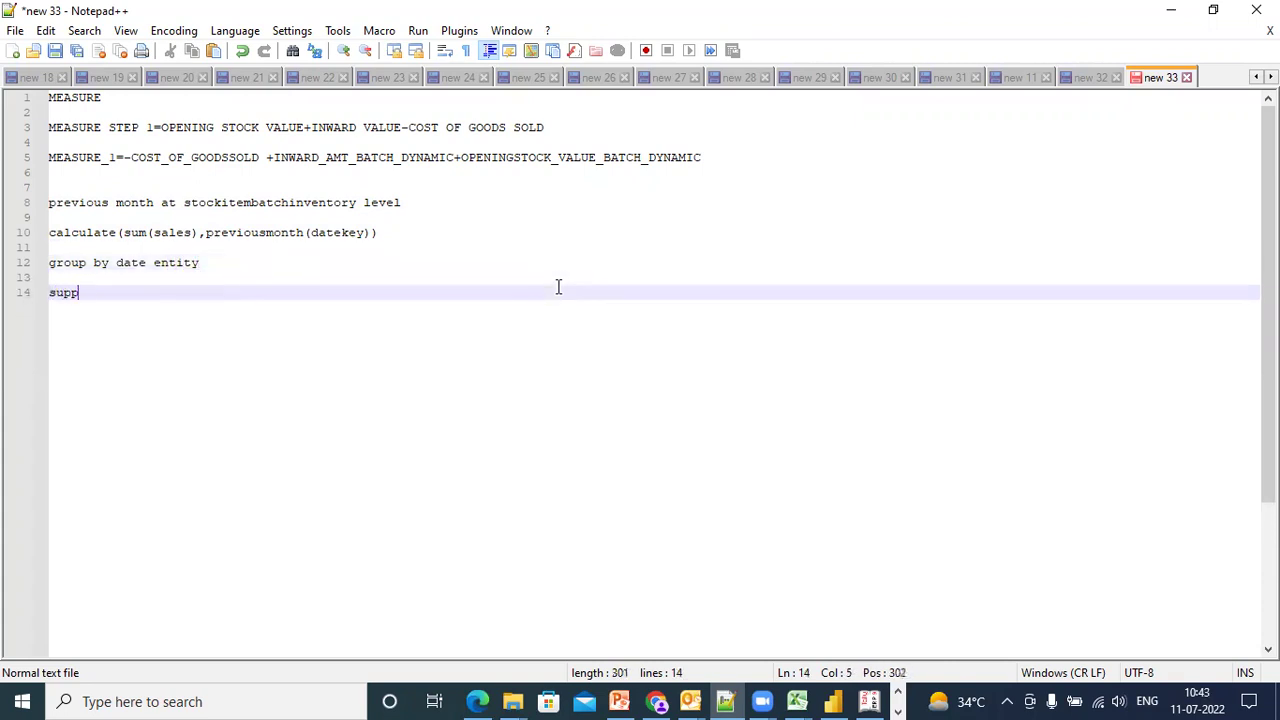
text(ose i d)
key(BackSpace)
text(do not want)
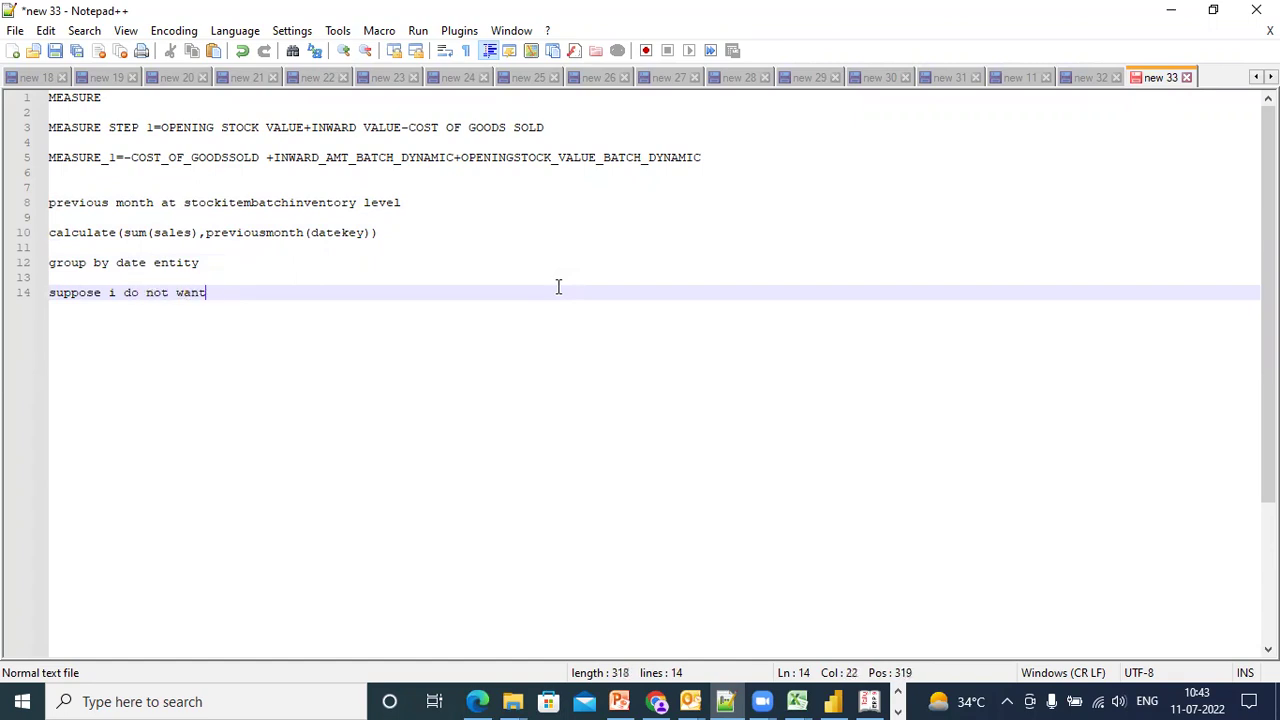
text( to gotrpu)
key(BackSpace)
key(BackSpace)
key(BackSpace)
key(BackSpace)
text(roup by date attributes)
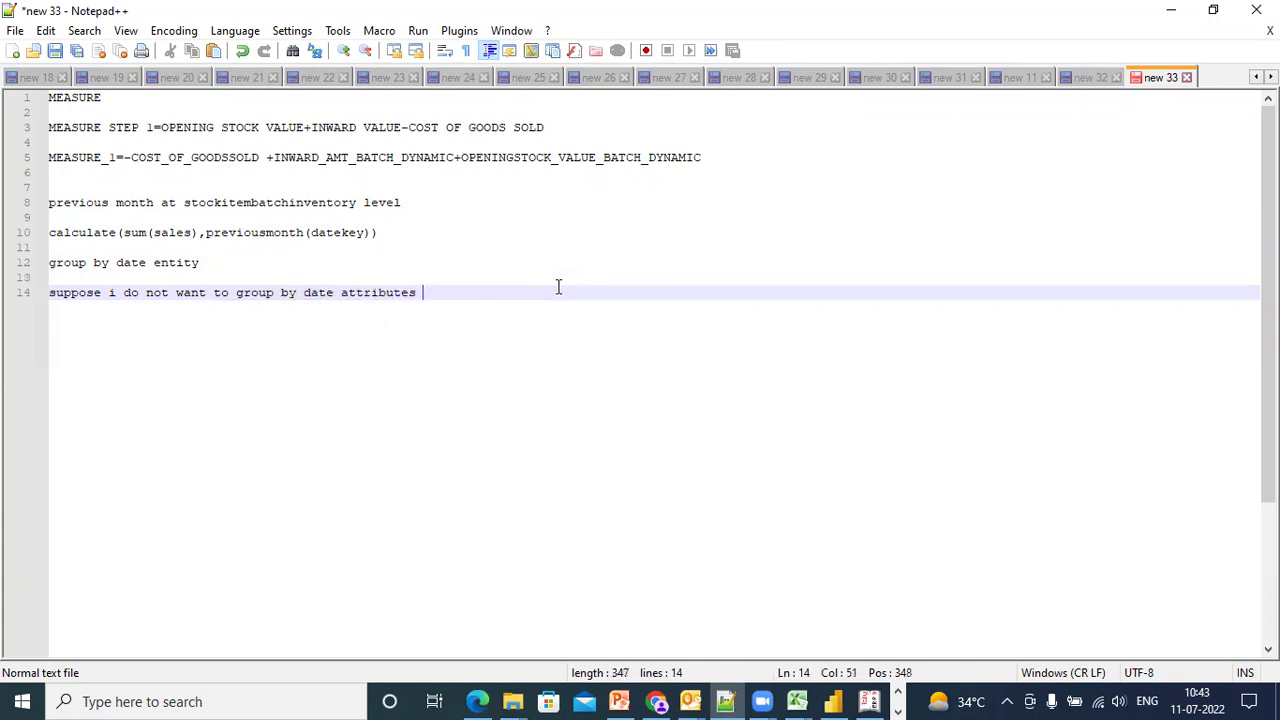
text( but simply filter )
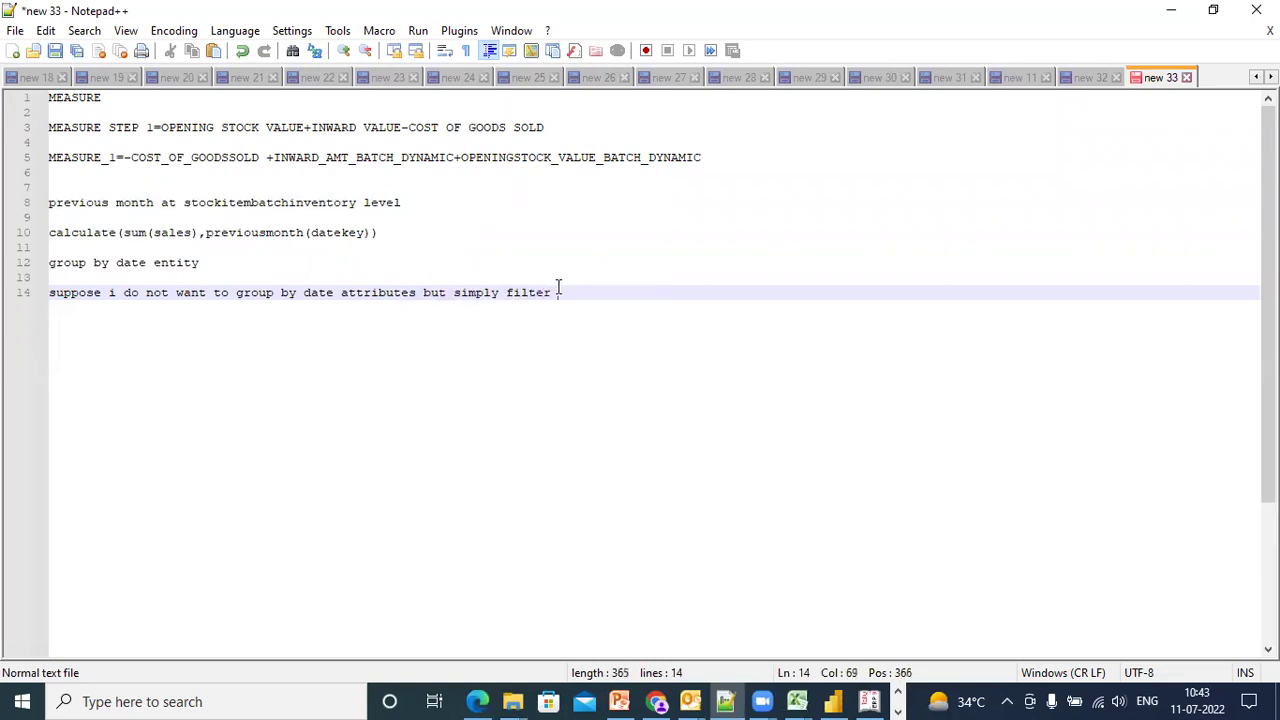
text(by the same)
key(Return)
key(Return)
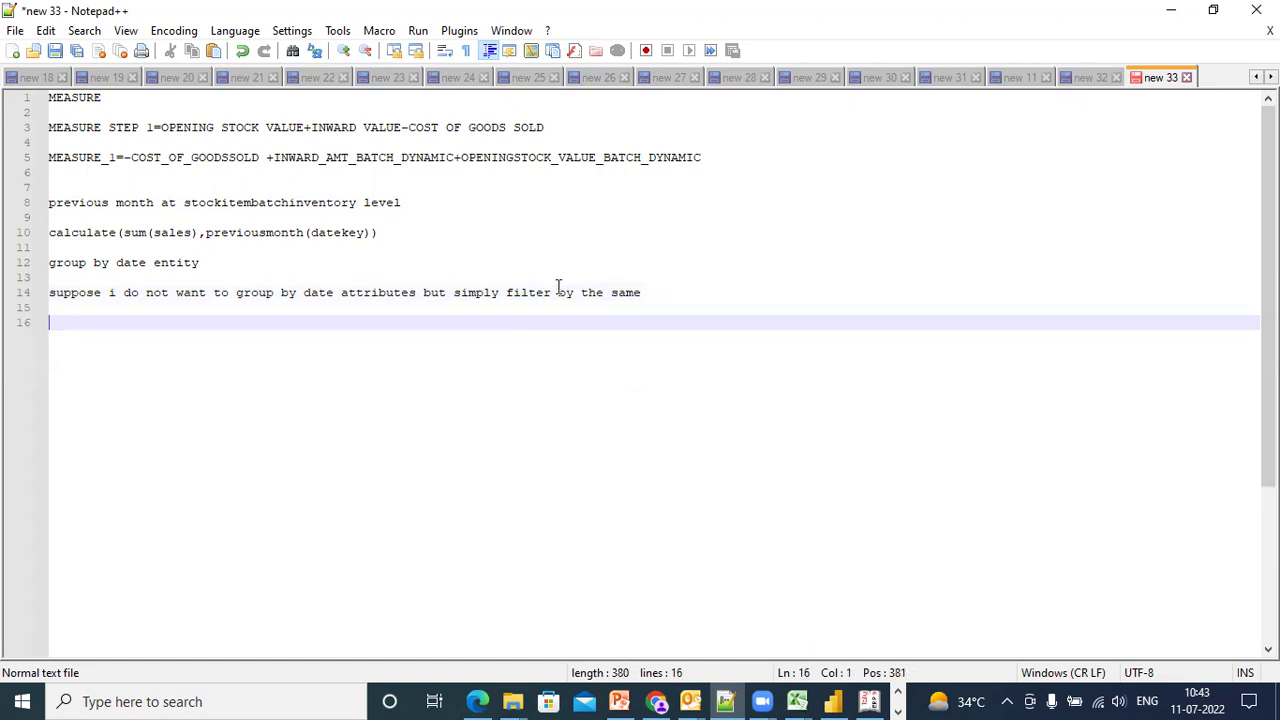
Start a sample query line: select sum(sales_quantity) as sale_quantity, item
key(Return)
text(sele)
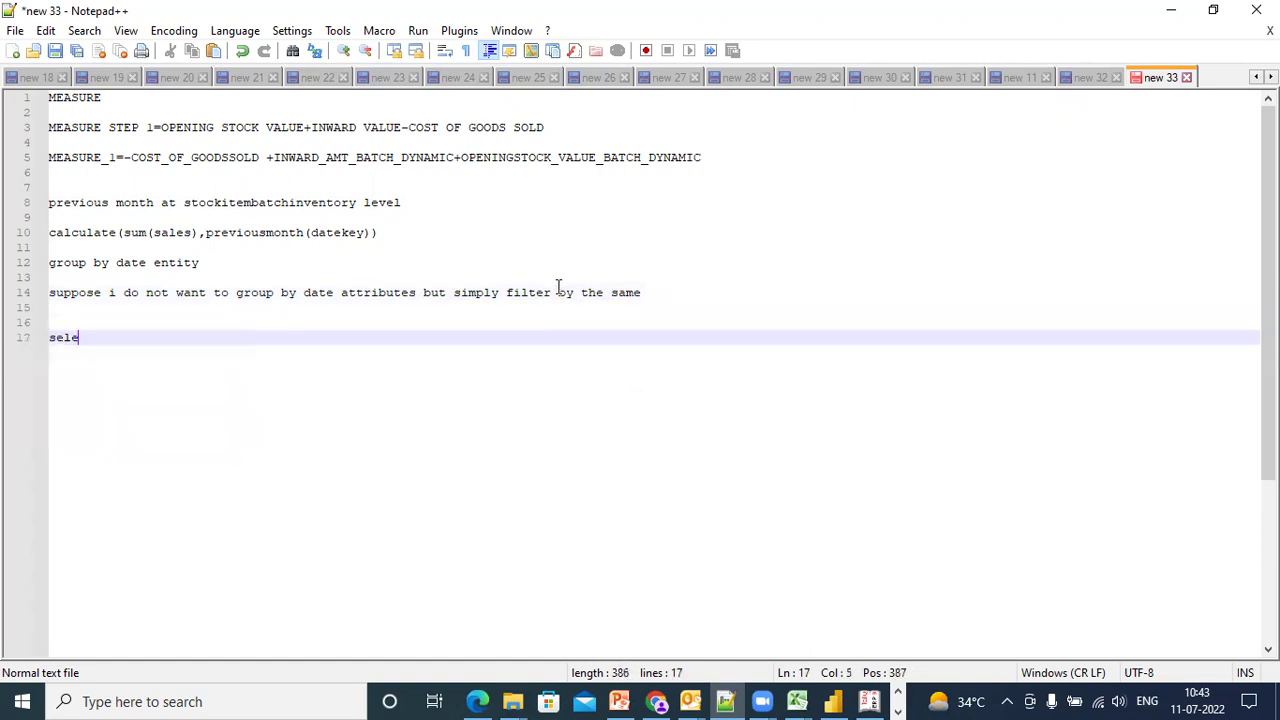
text(ct sum(sales)
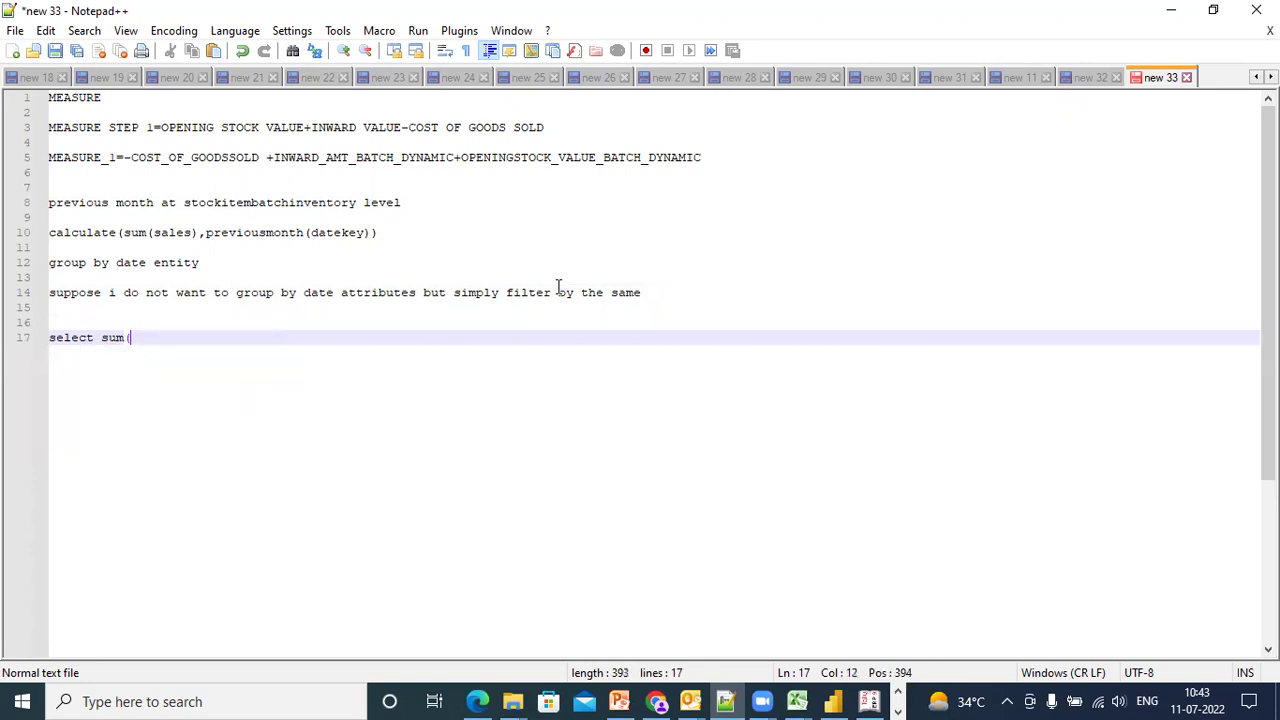
key(shift+Home)
text(_quanitty))
key(BackSpace)
key(BackSpace)
key(BackSpace)
key(BackSpace)
key(BackSpace)
key(BackSpace)
key(BackSpace)
key(BackSpace)
key(BackSpace)
key(BackSpace)
key(BackSpace)
text(saeelct)
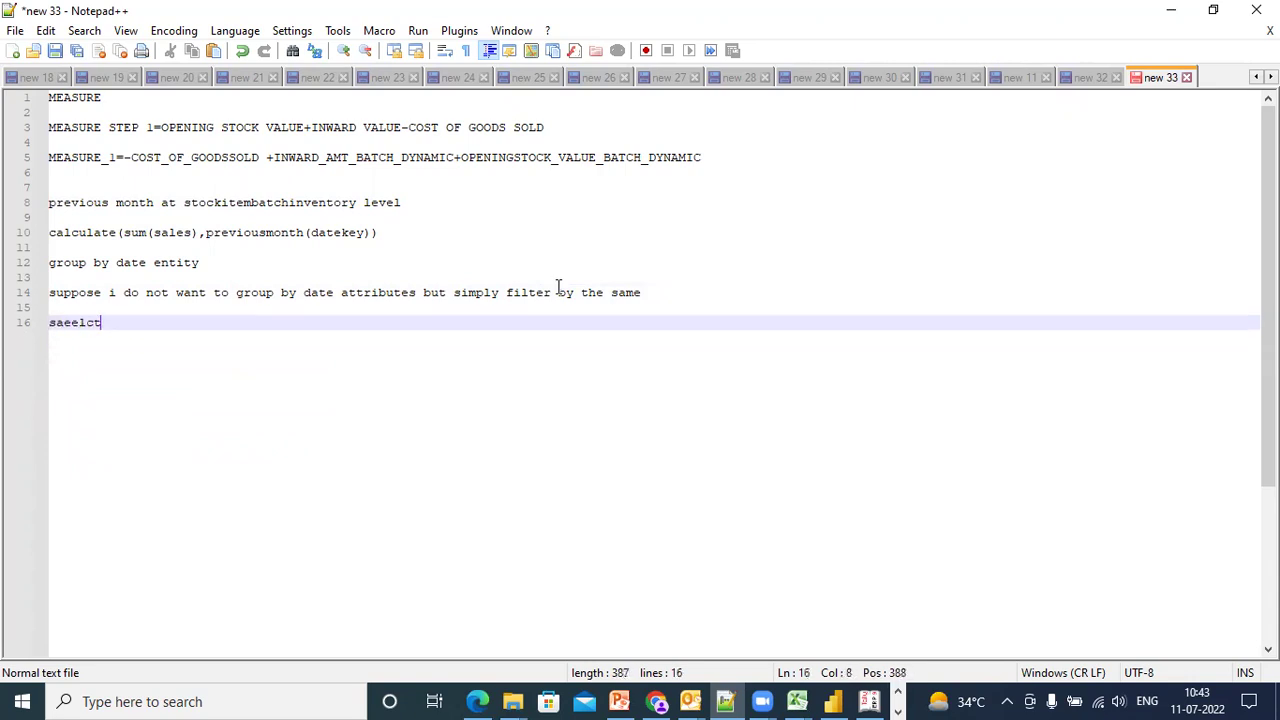
key(BackSpace)
key(BackSpace)
key(BackSpace)
key(BackSpace)
key(BackSpace)
key(BackSpace)
key(BackSpace)
text(elect sum()
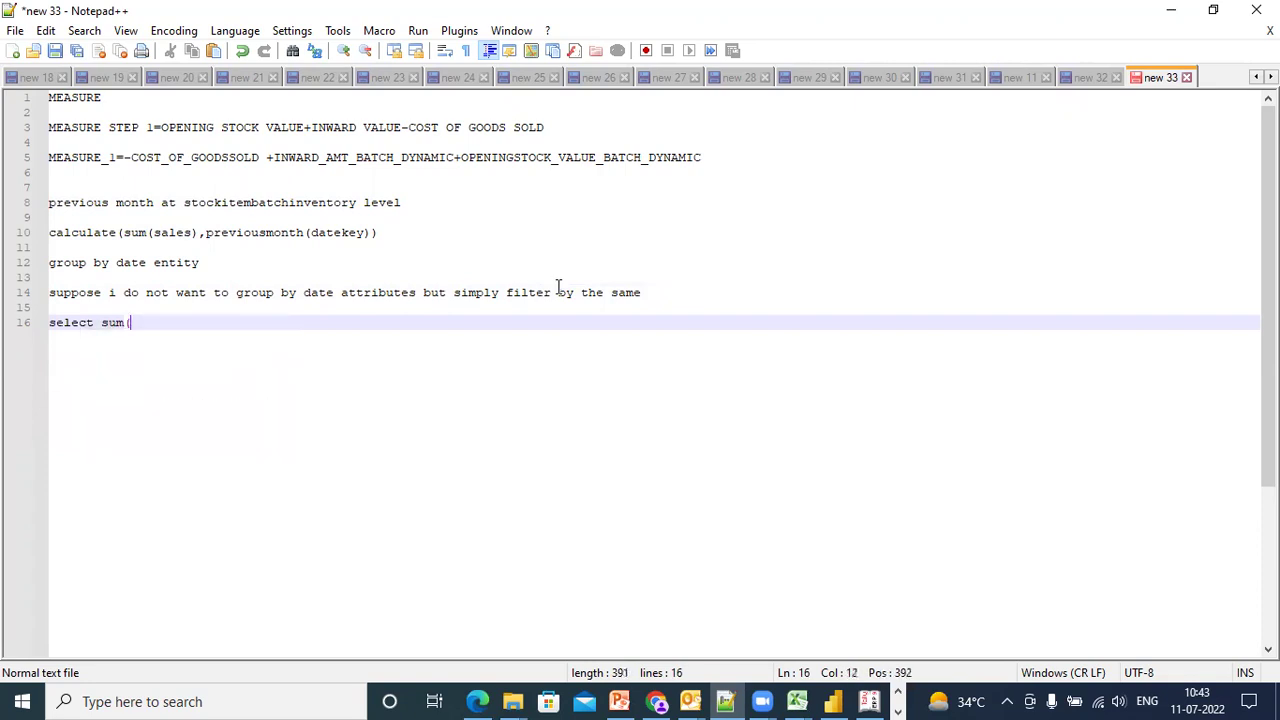
text(sales_quantit)
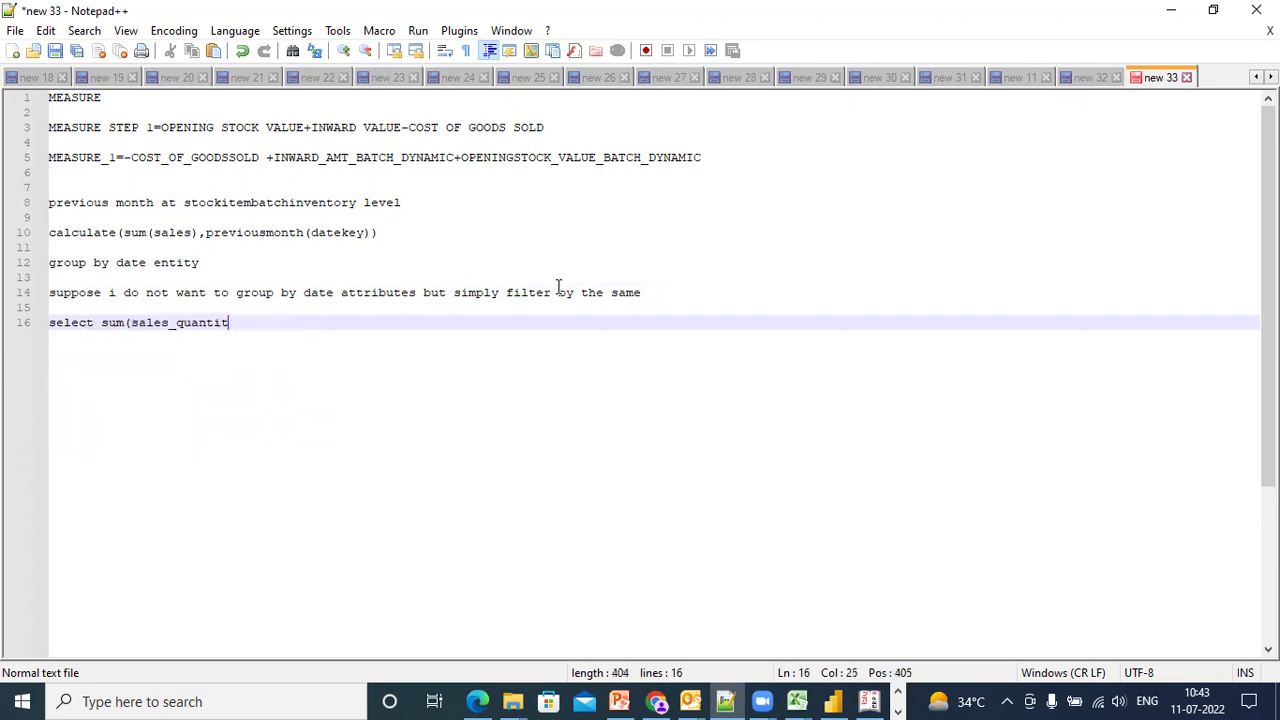
text(y) as sale_quantity)
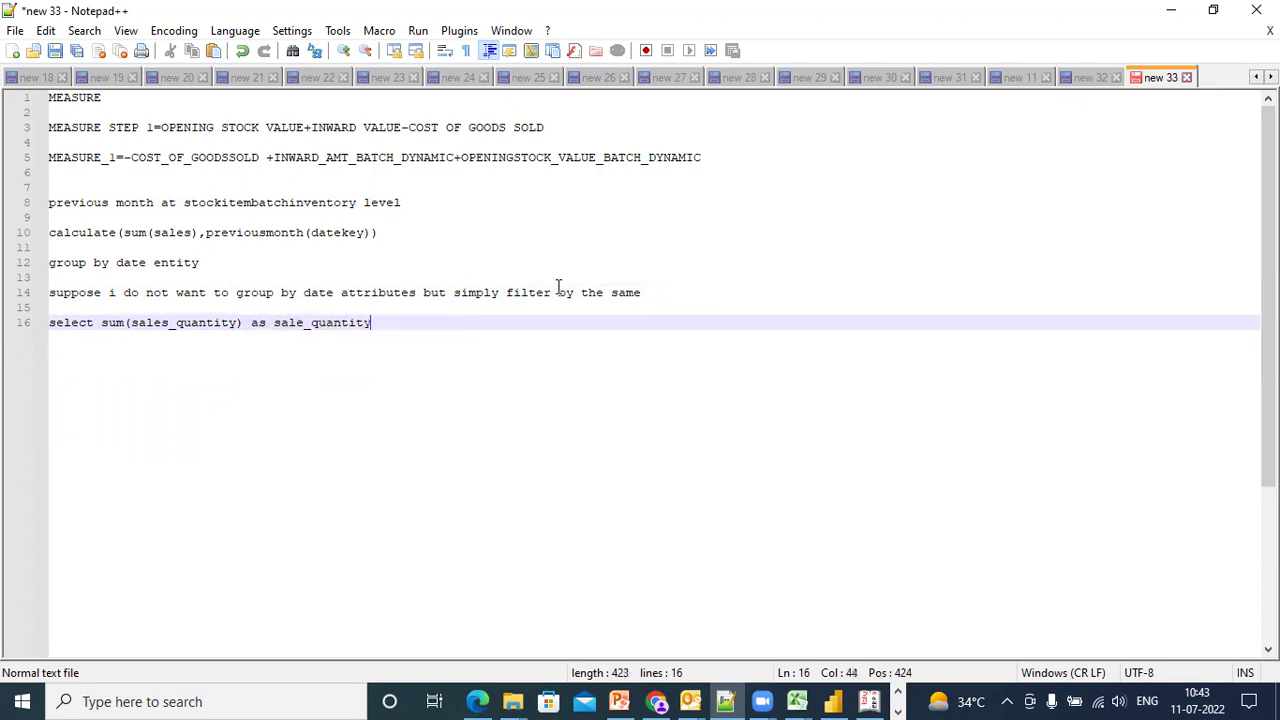
text(, m)
key(BackSpace)
text(item)
Add the lines 'from item_sales_order' and 'group by item' to the query
key(Return)
key(Return)
text(from item_s)
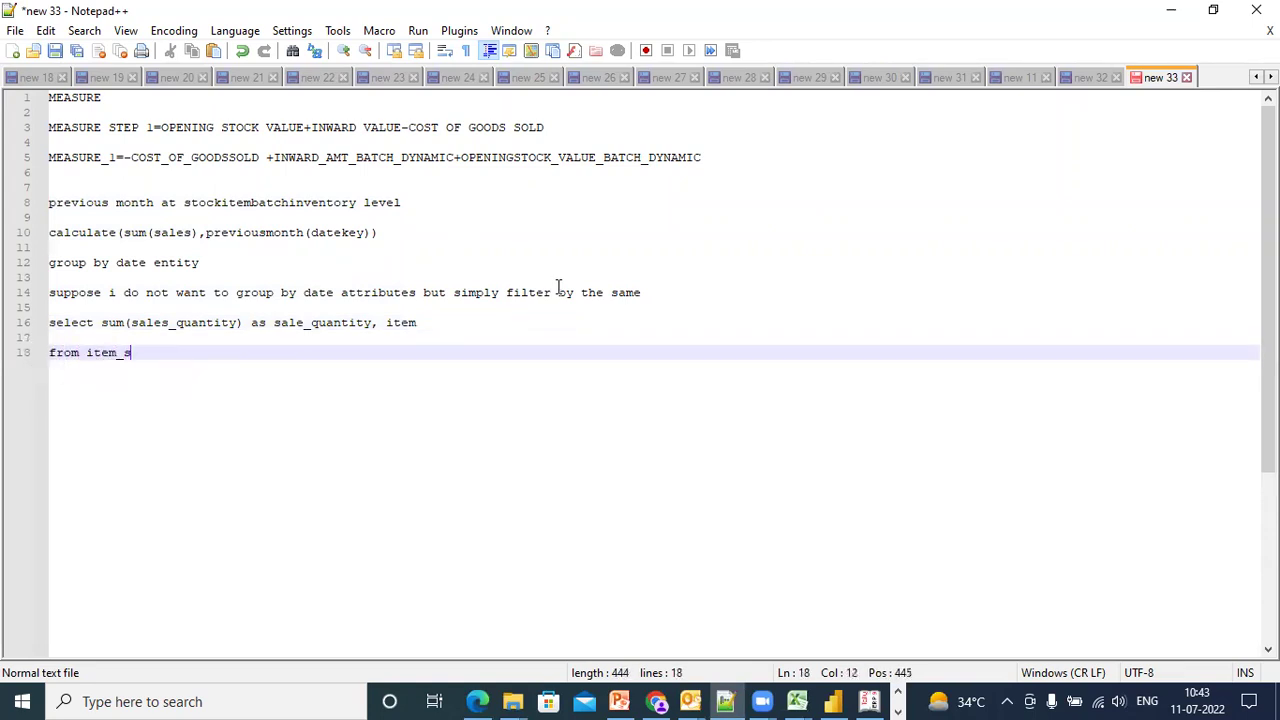
text(ales_order)
key(Return)
key(Return)
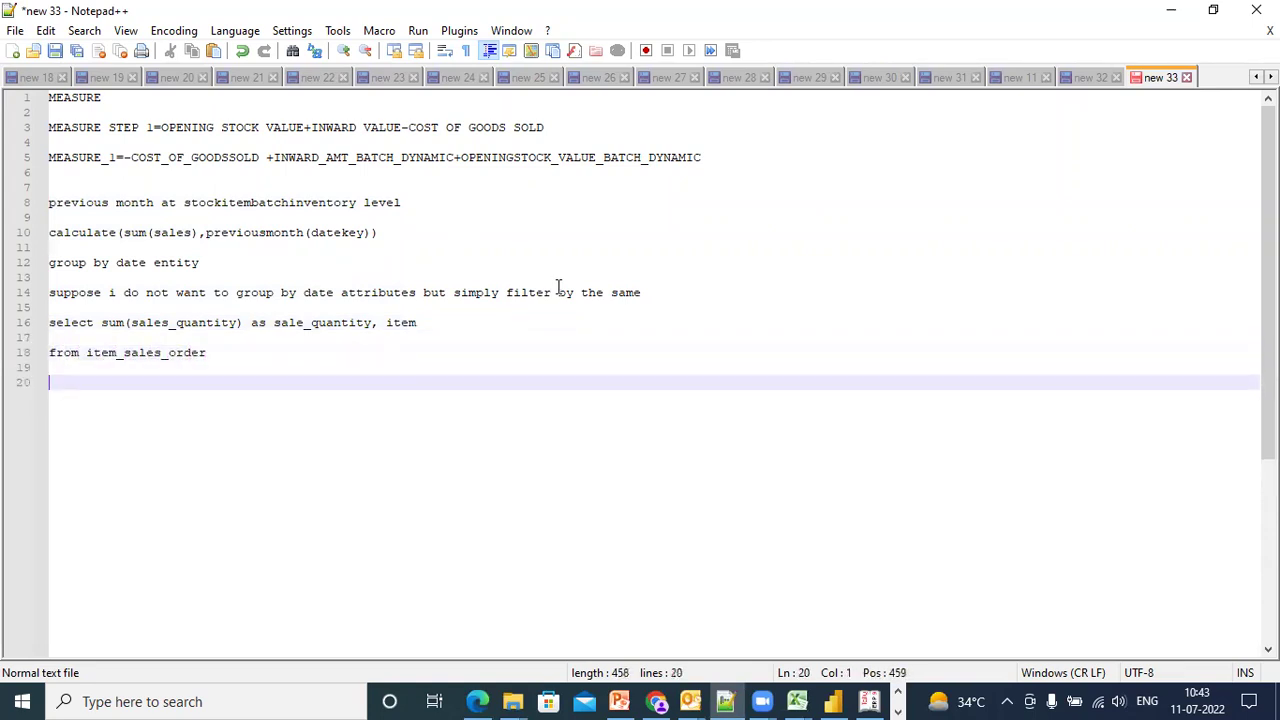
text(group by )
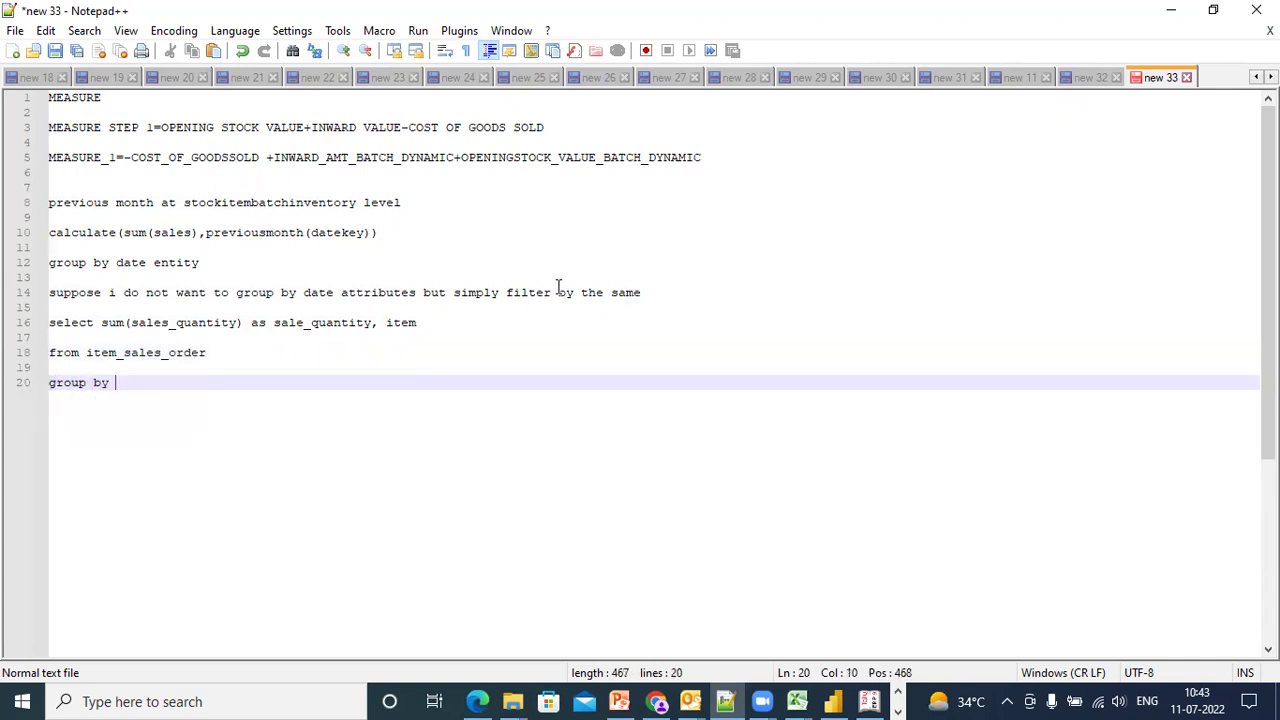
text(item)
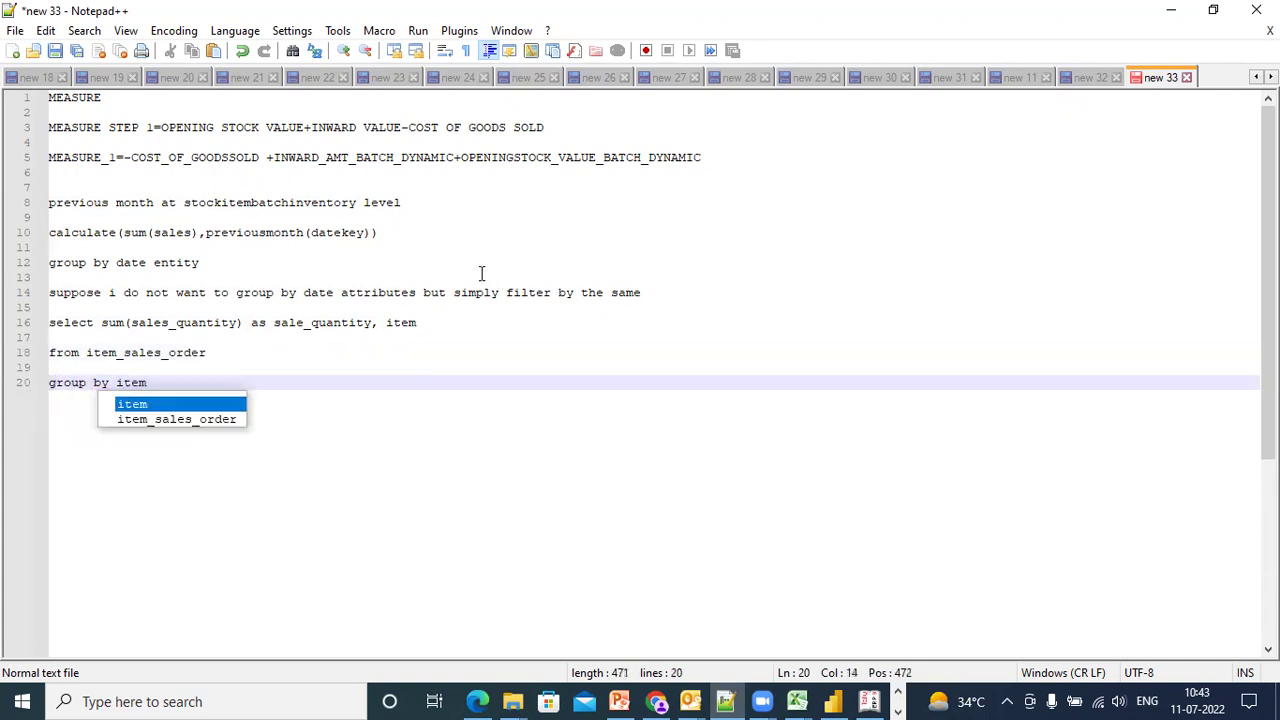
Insert a where date between '01-01-2021' and '01-06-2022' line above group by, then select query lines 15–20
click(171, 365)
text(where )
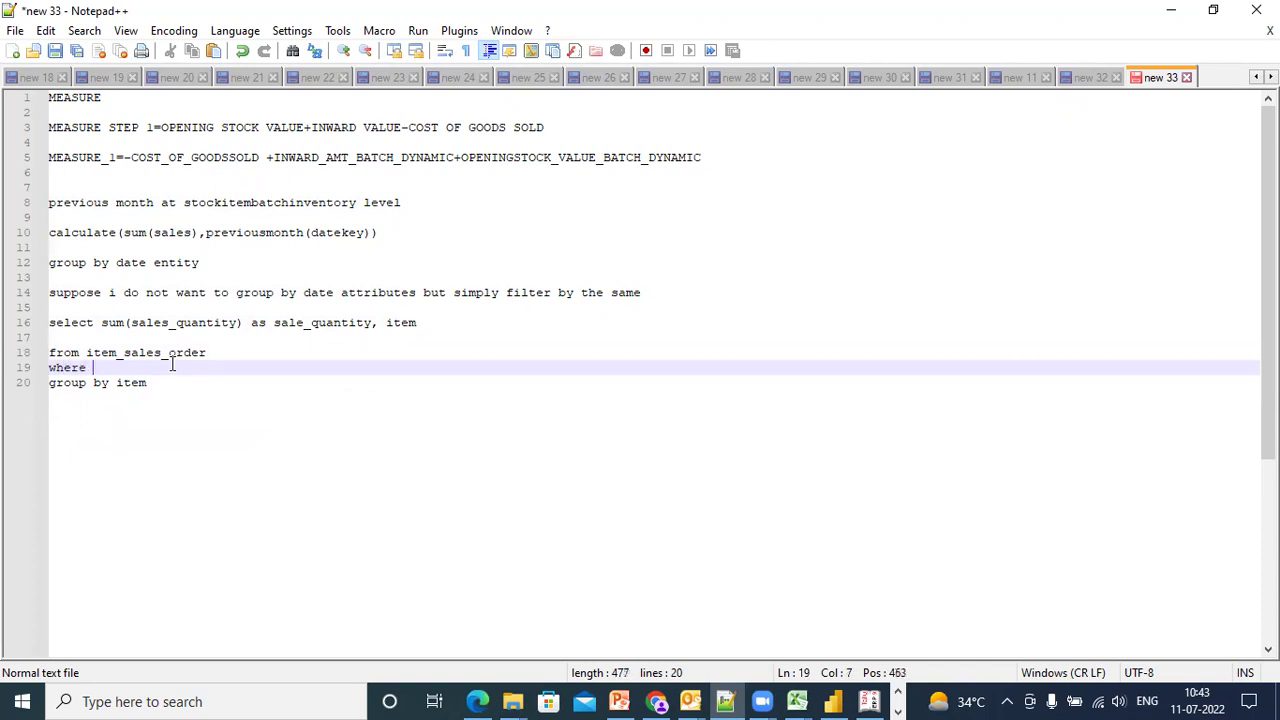
text(date between '01-01-2)
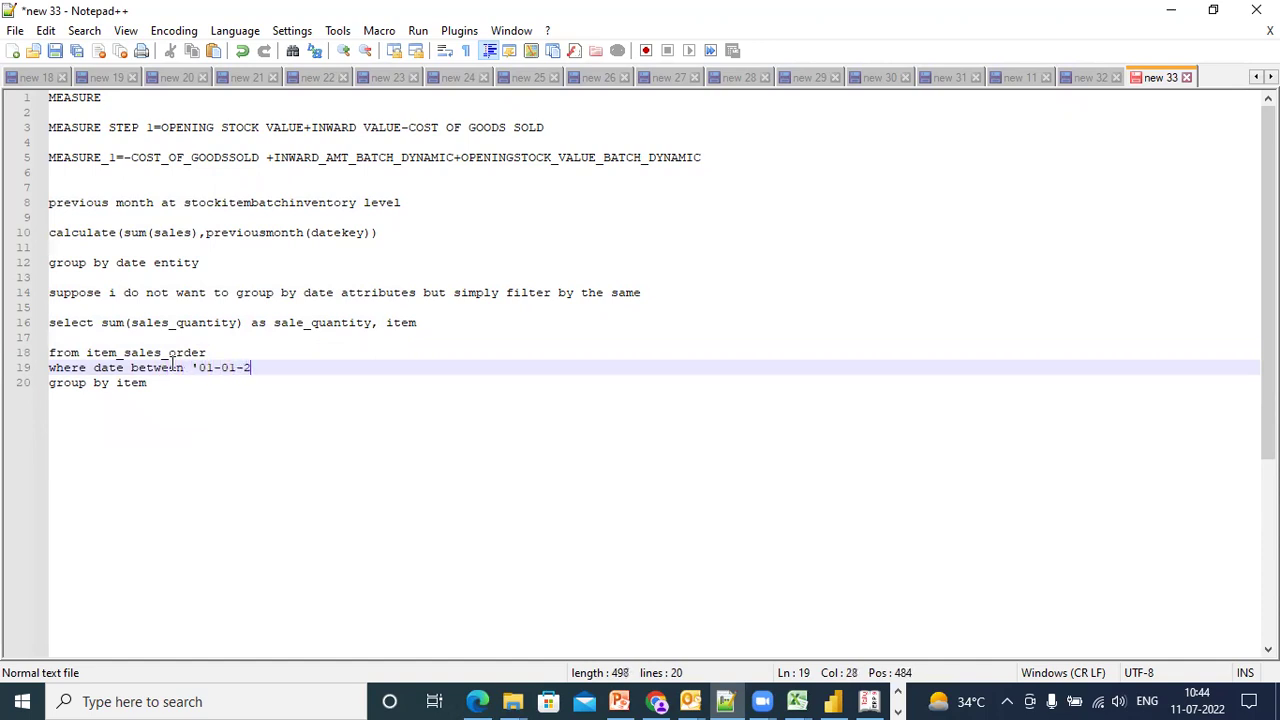
text(021)
text( and)
key(BackSpace)
key(BackSpace)
key(BackSpace)
key(BackSpace)
text('; and '01-06-2022)
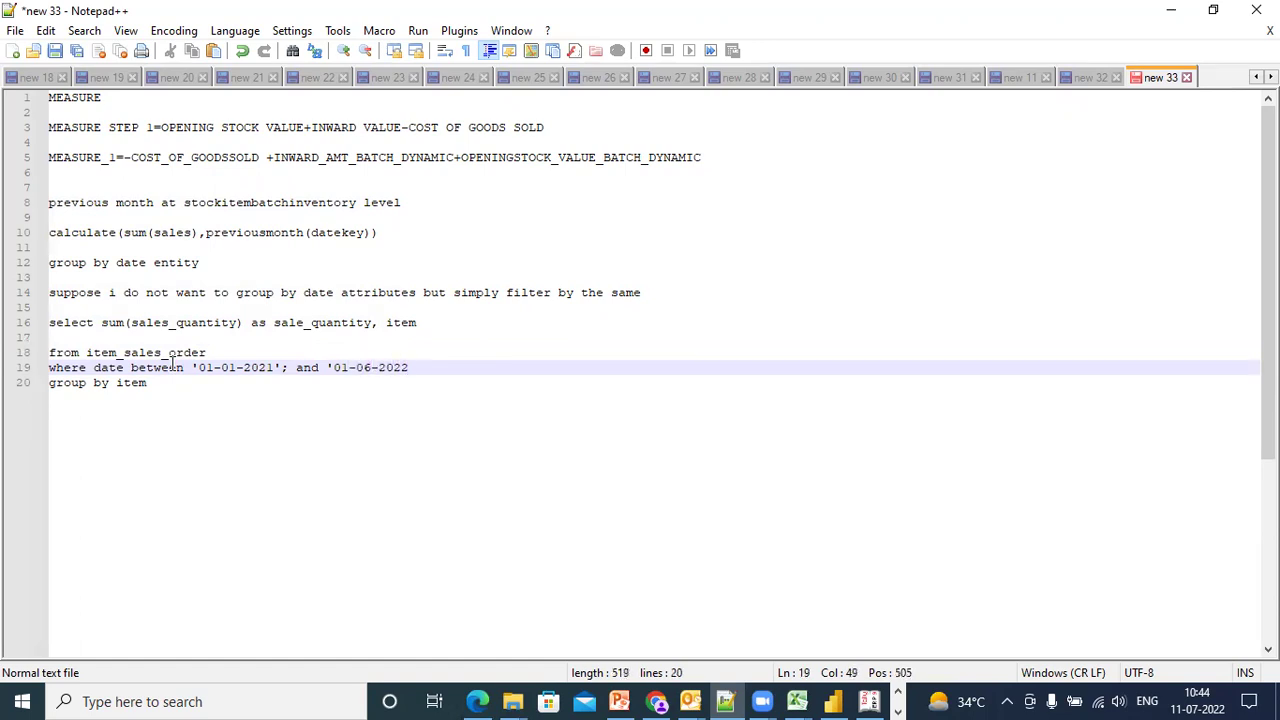
key(BackSpace)
text(2')
double_click(126, 367)
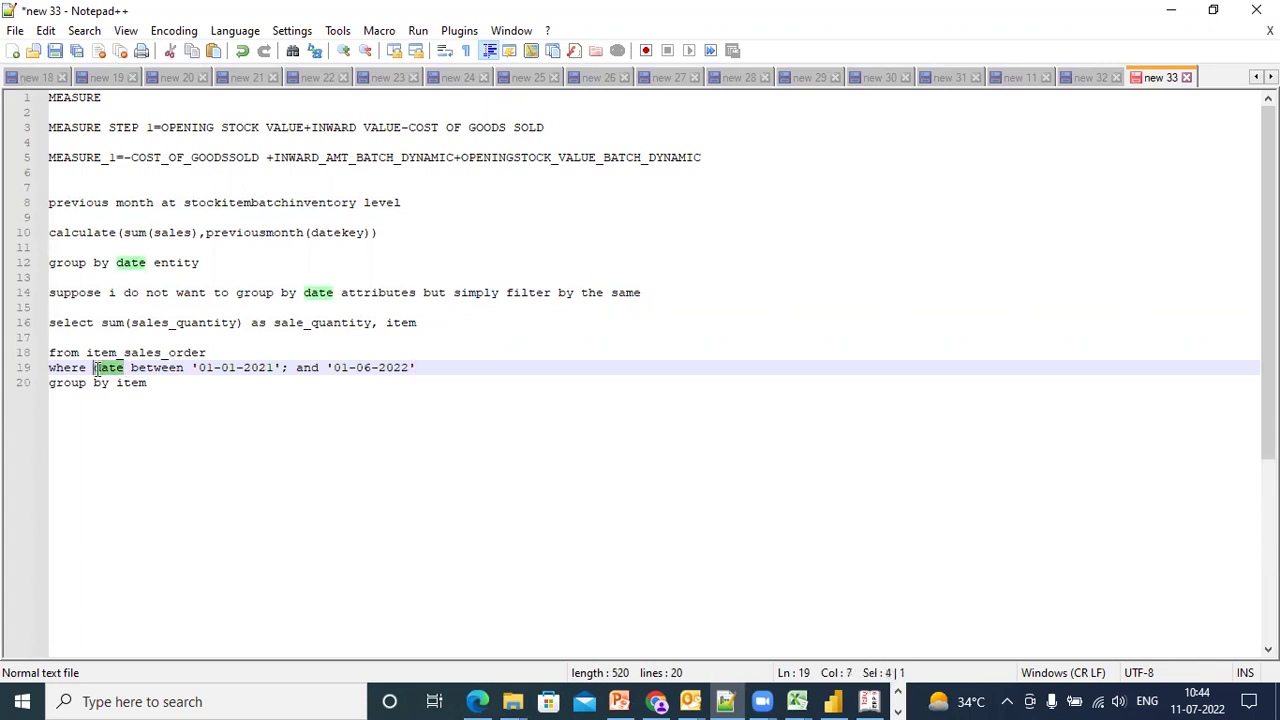
drag(147, 383, 27, 314)
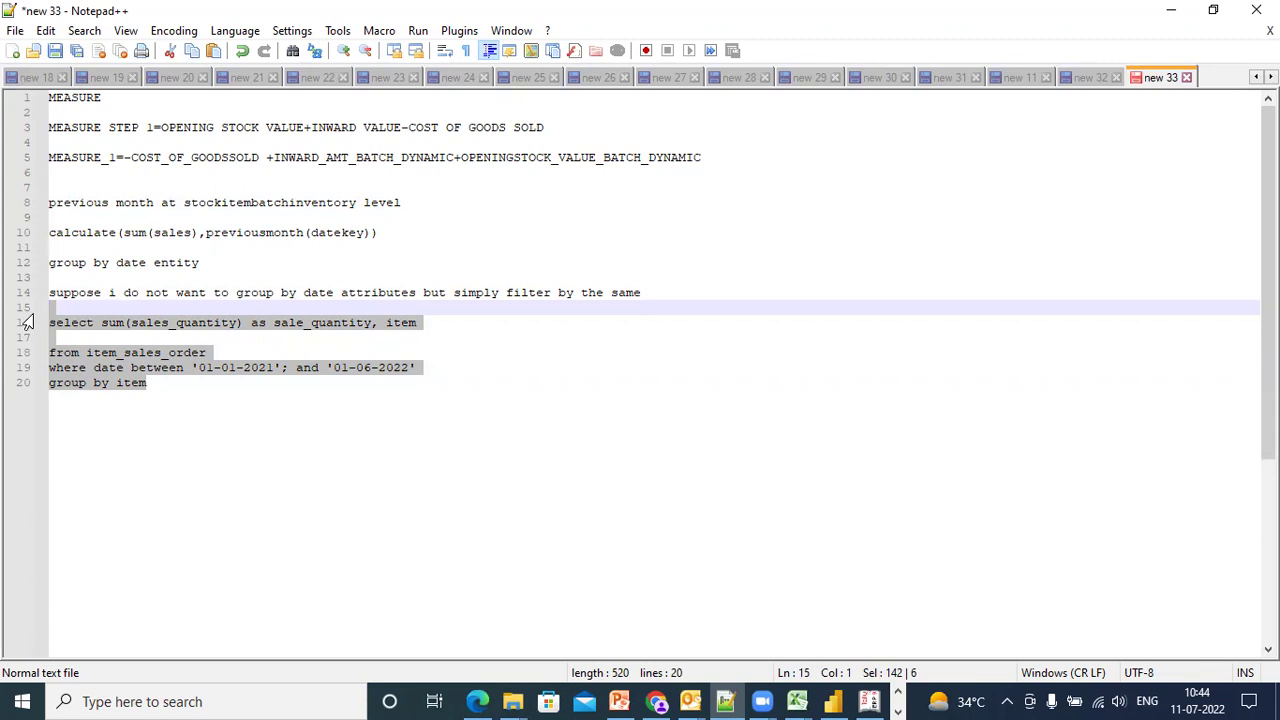
Open the Sales_inventory_batch_Amount_2 measure in Power BI and select its Min_date and max_date variable lines
click(173, 384)
click(843, 700)
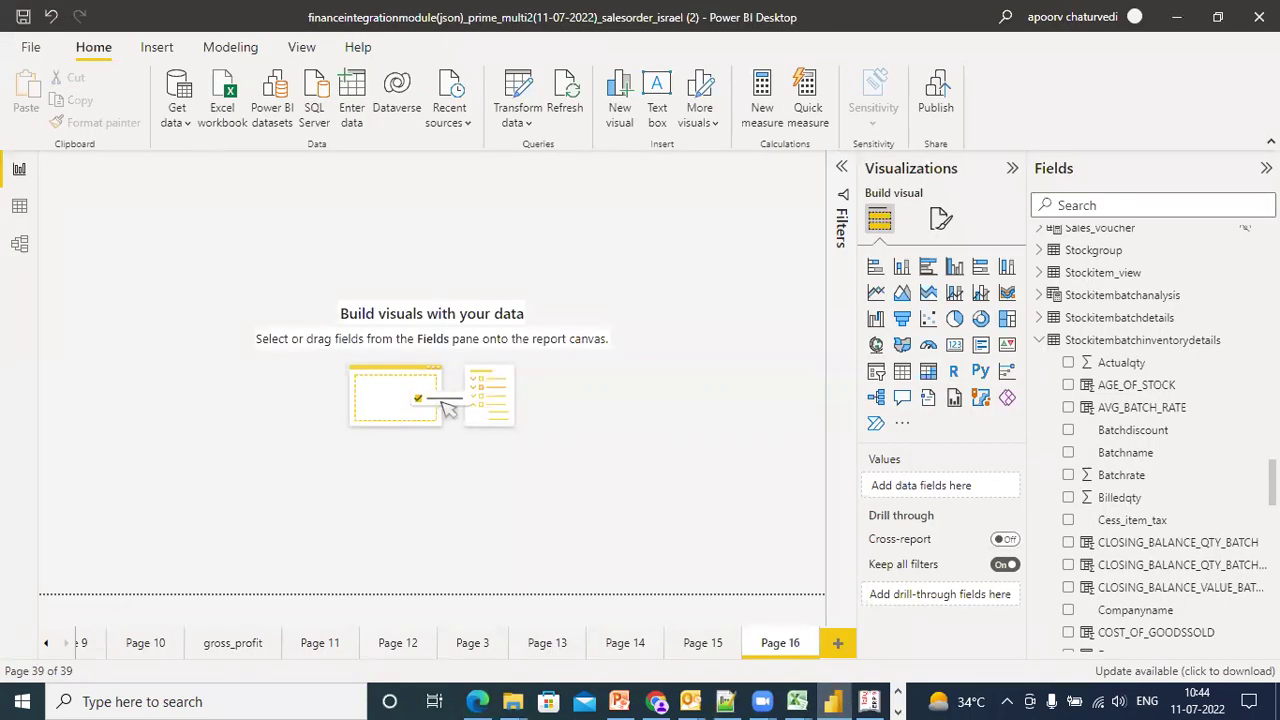
scroll(1150, 440, down, 10)
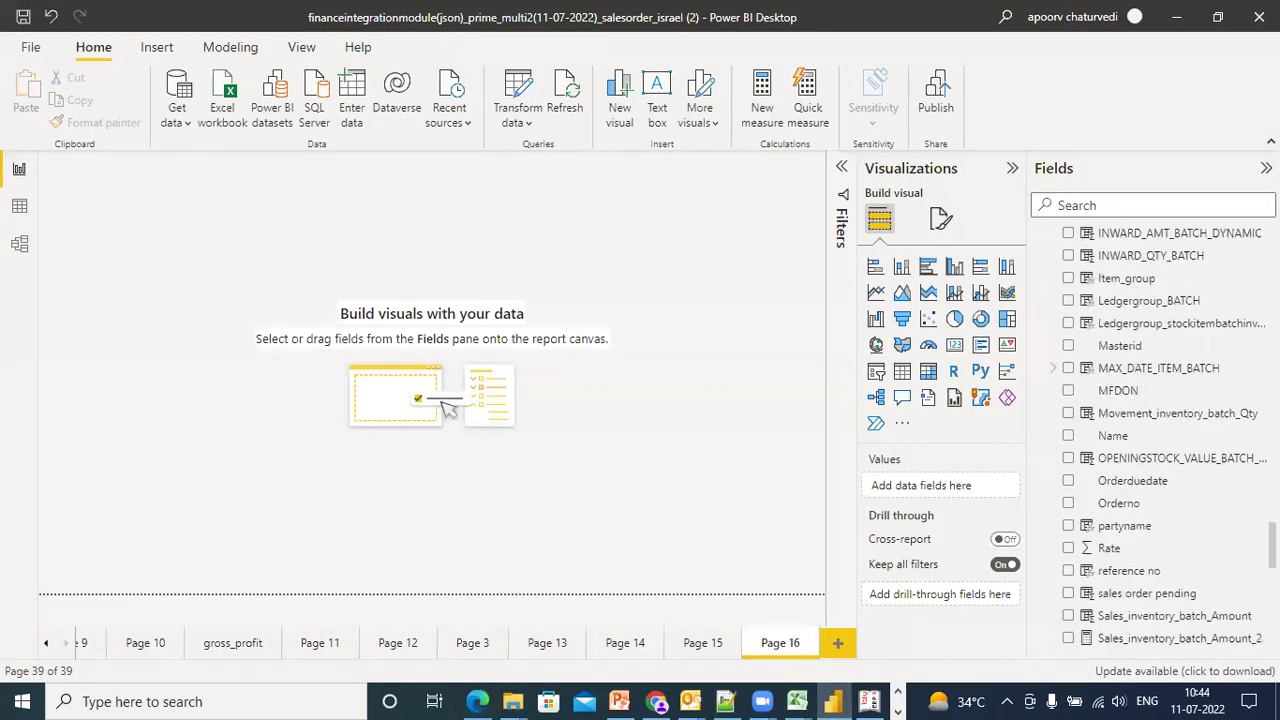
scroll(1150, 440, down, 3)
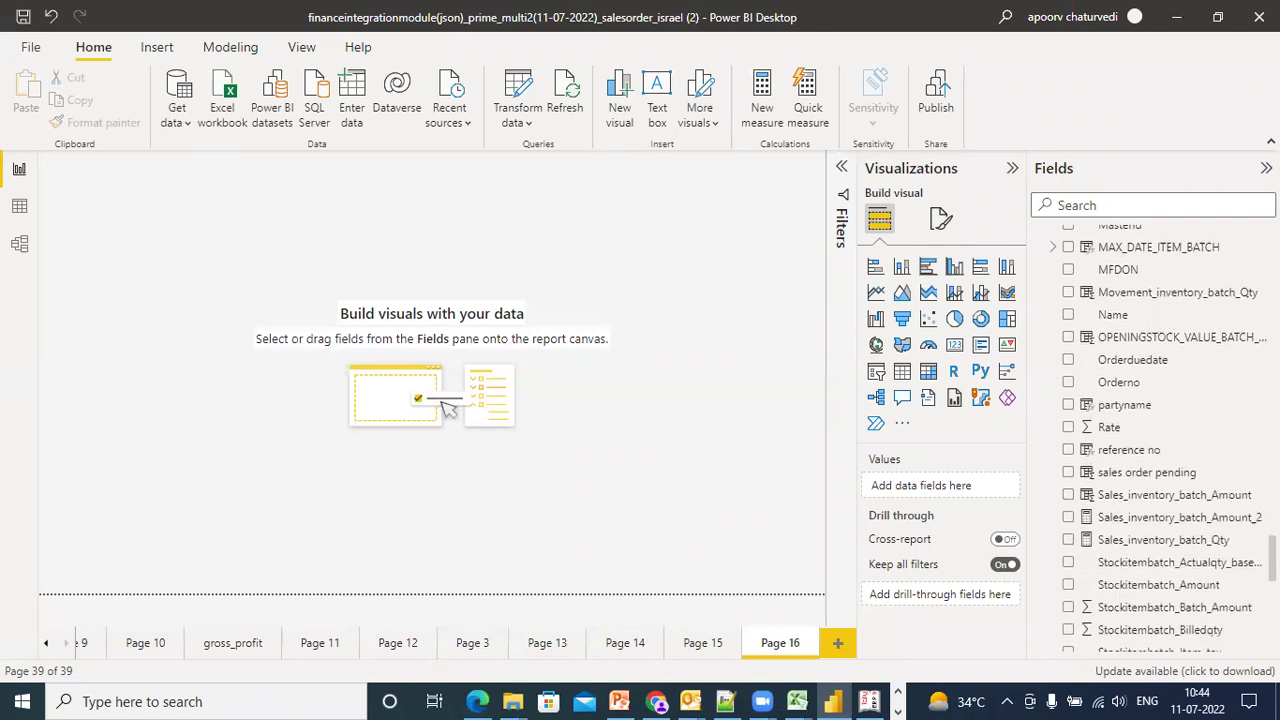
click(1200, 517)
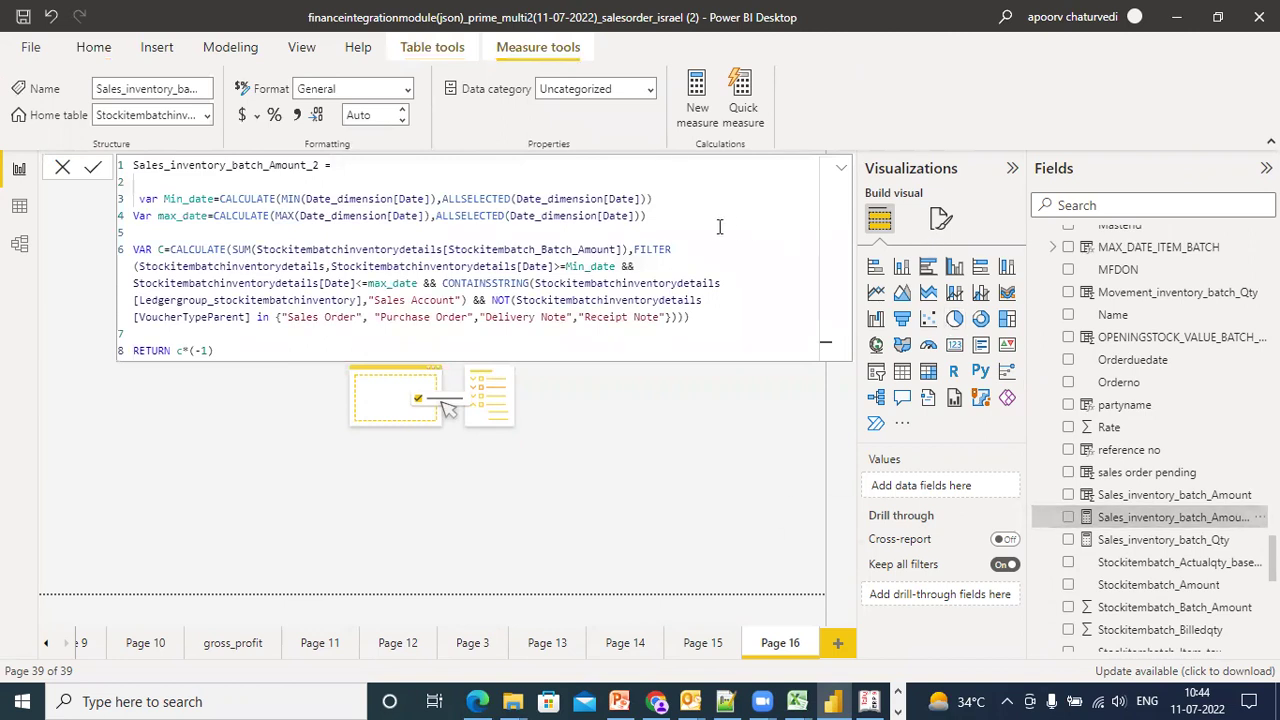
drag(651, 216, 113, 200)
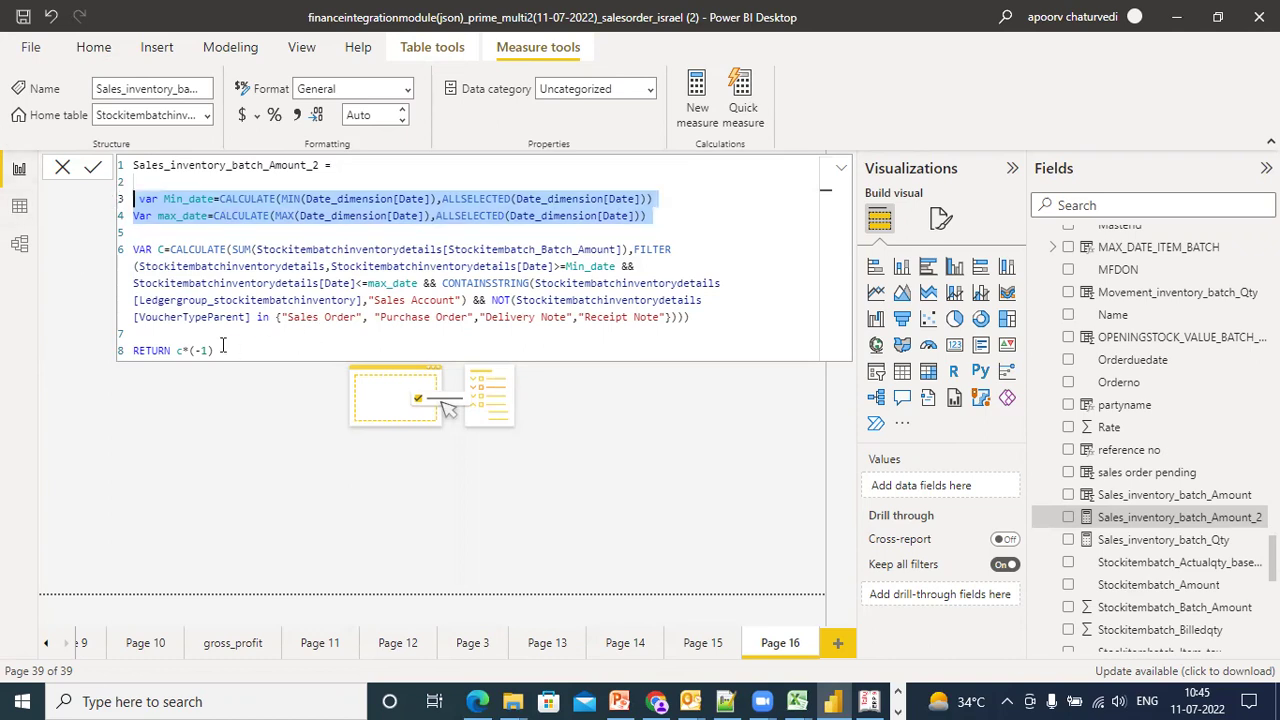
Take focus off the Sales_inventory_batch_Amount_2 formula editor and collapse the formula bar to a single line
click(18, 208)
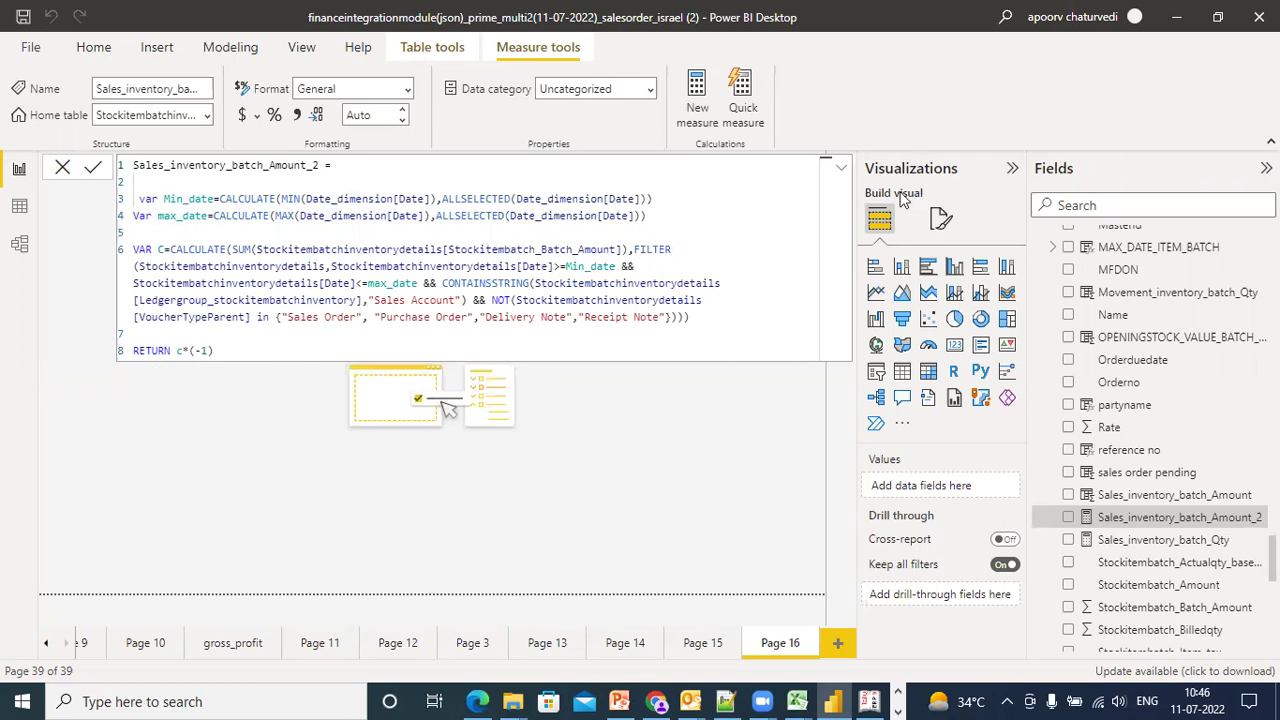
click(840, 168)
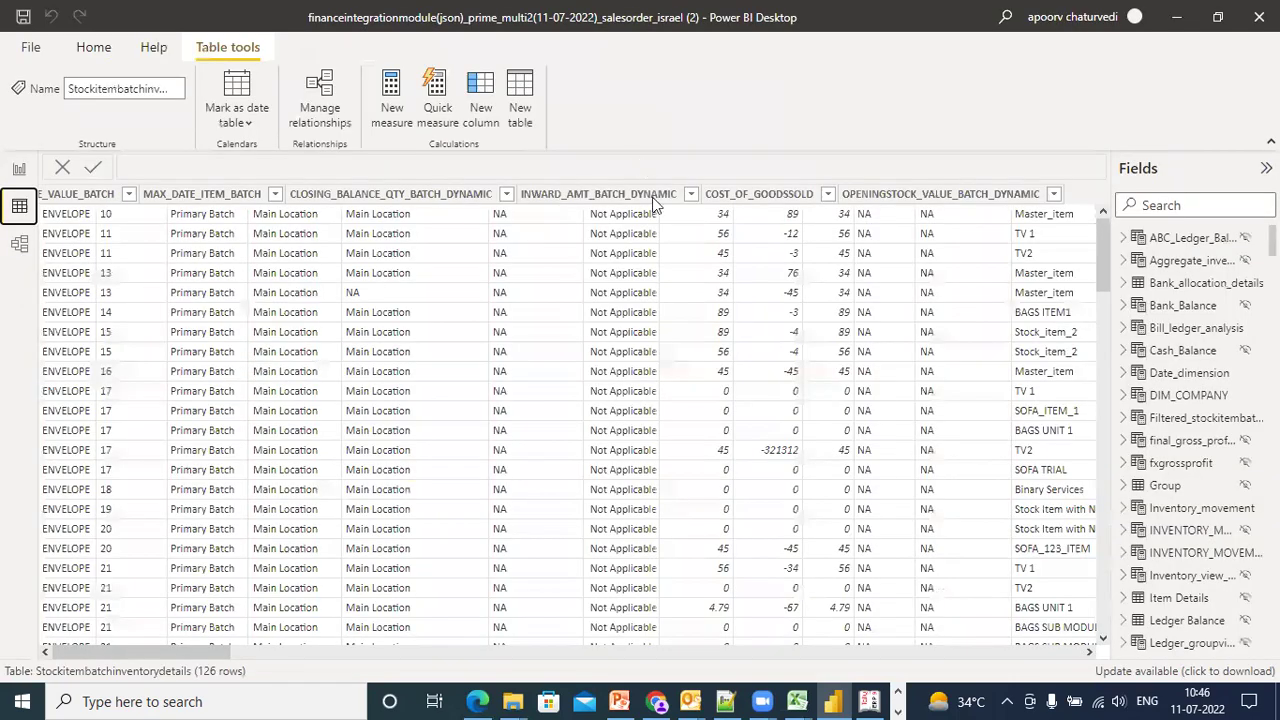
Expand Date_dimension in the Fields pane and show its table data
scroll(1140, 372, down, 3)
scroll(1140, 372, up, 3)
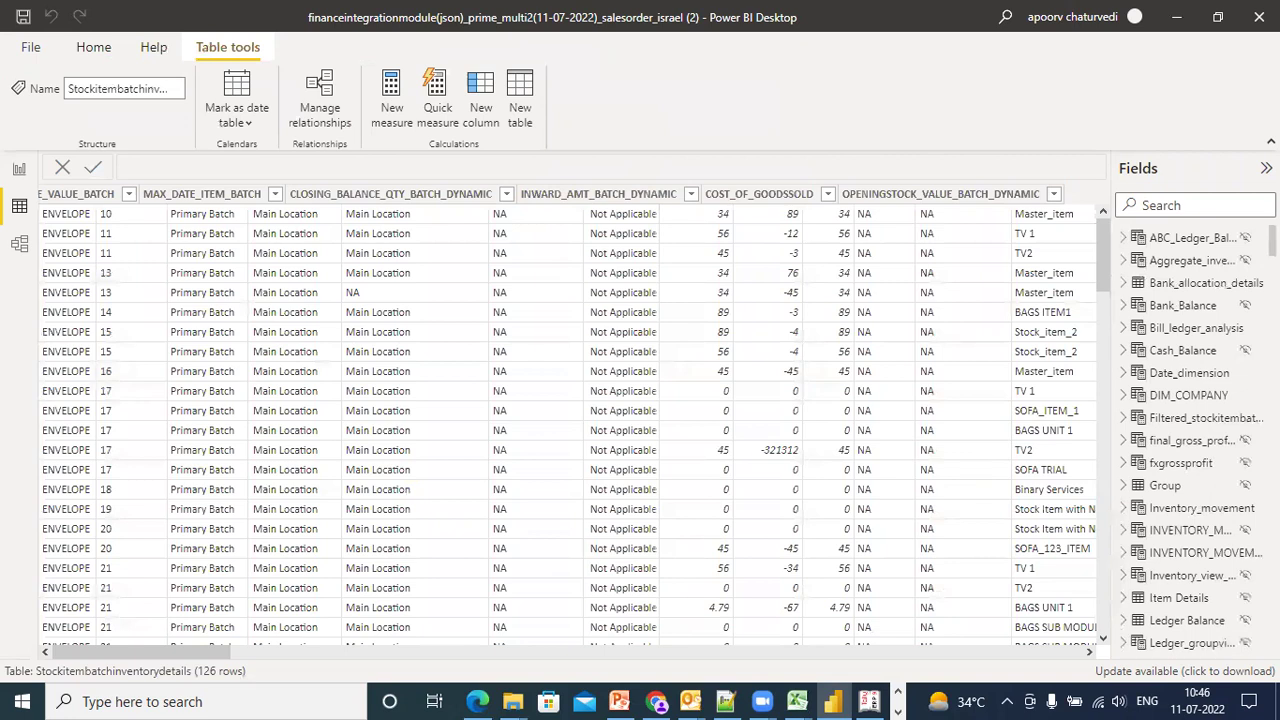
click(1140, 372)
scroll(1180, 372, down, 3)
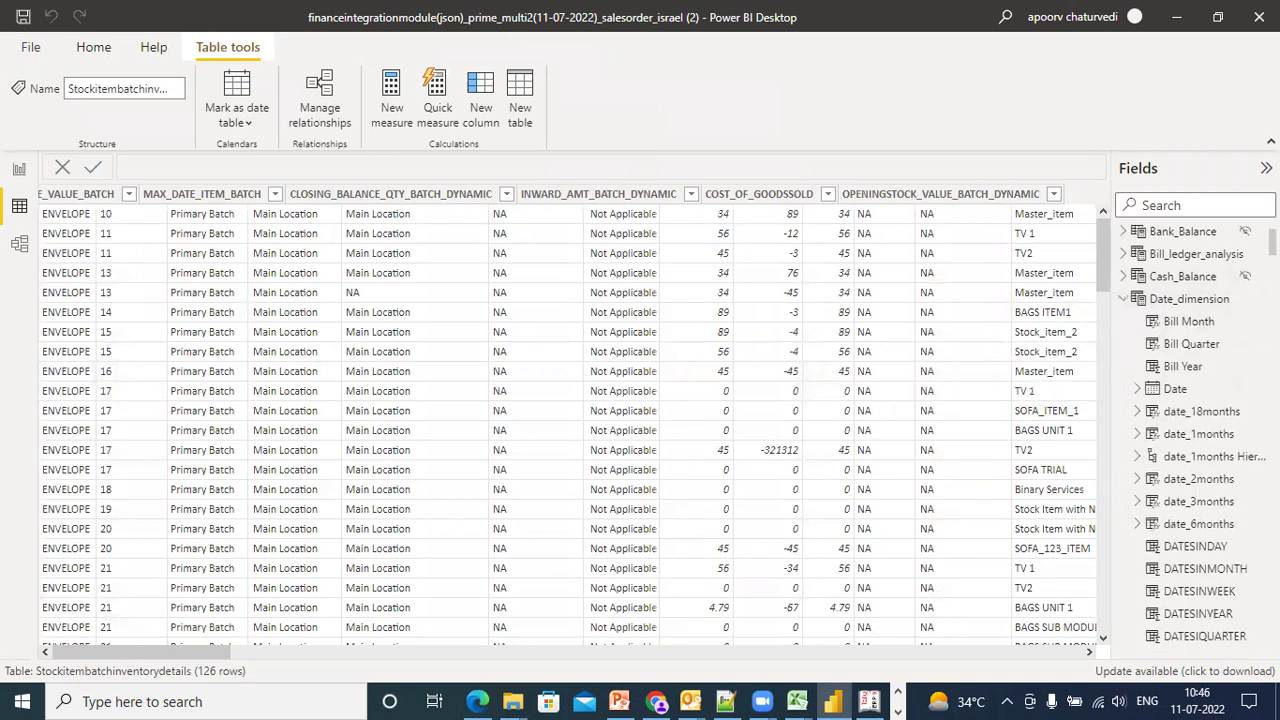
click(668, 550)
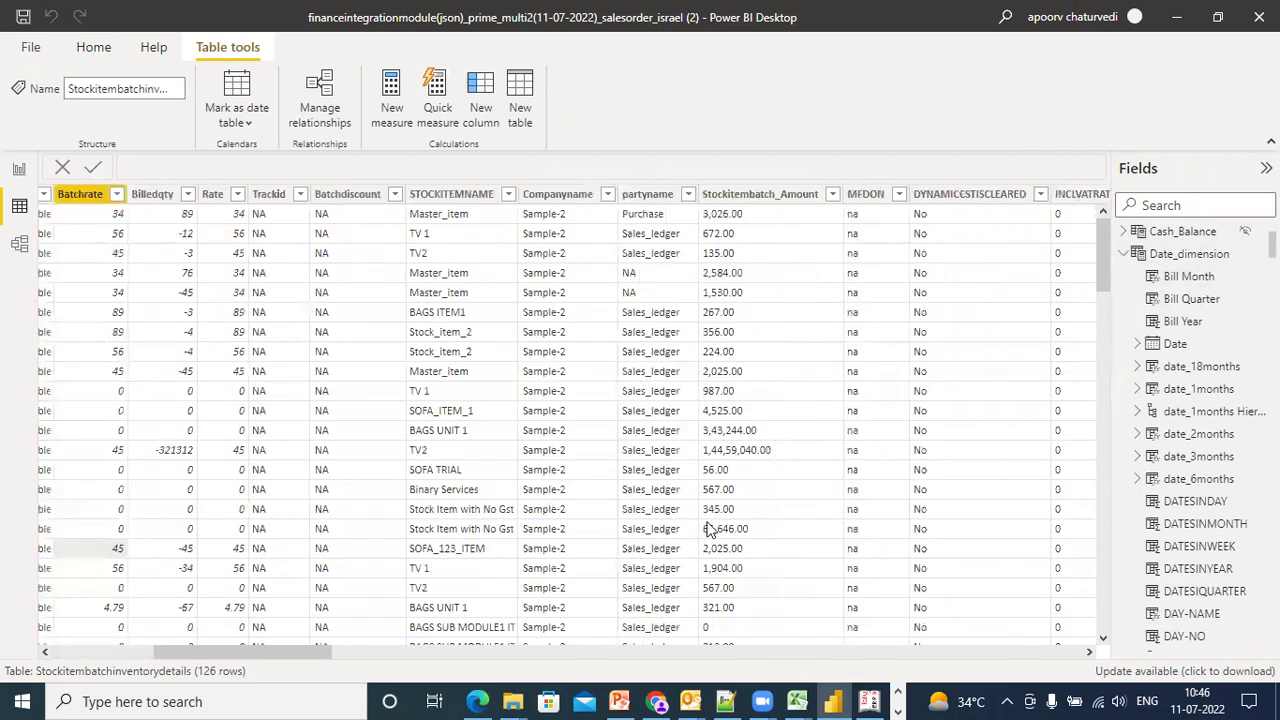
click(1192, 254)
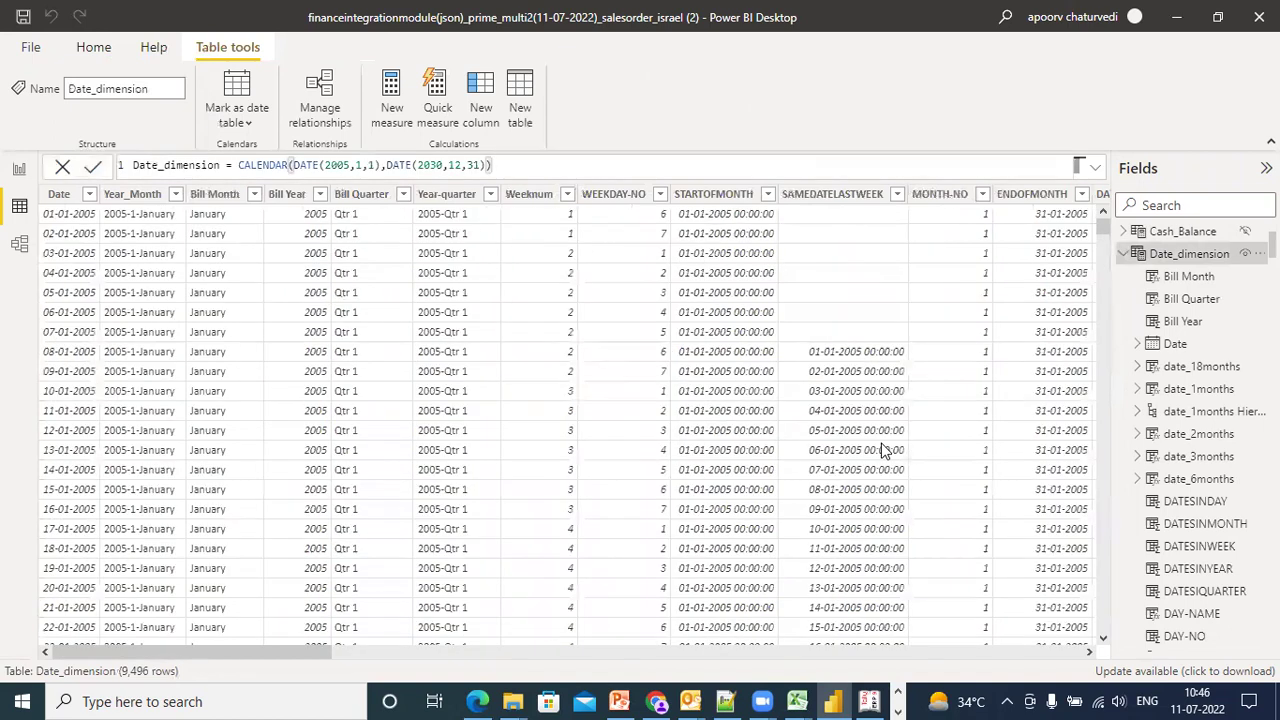
Inspect the STARTOFMONTH, SAMEDATELASTWEEK, date_18months, date_6months, date_3months and FISCAL_MONTH columns
click(690, 314)
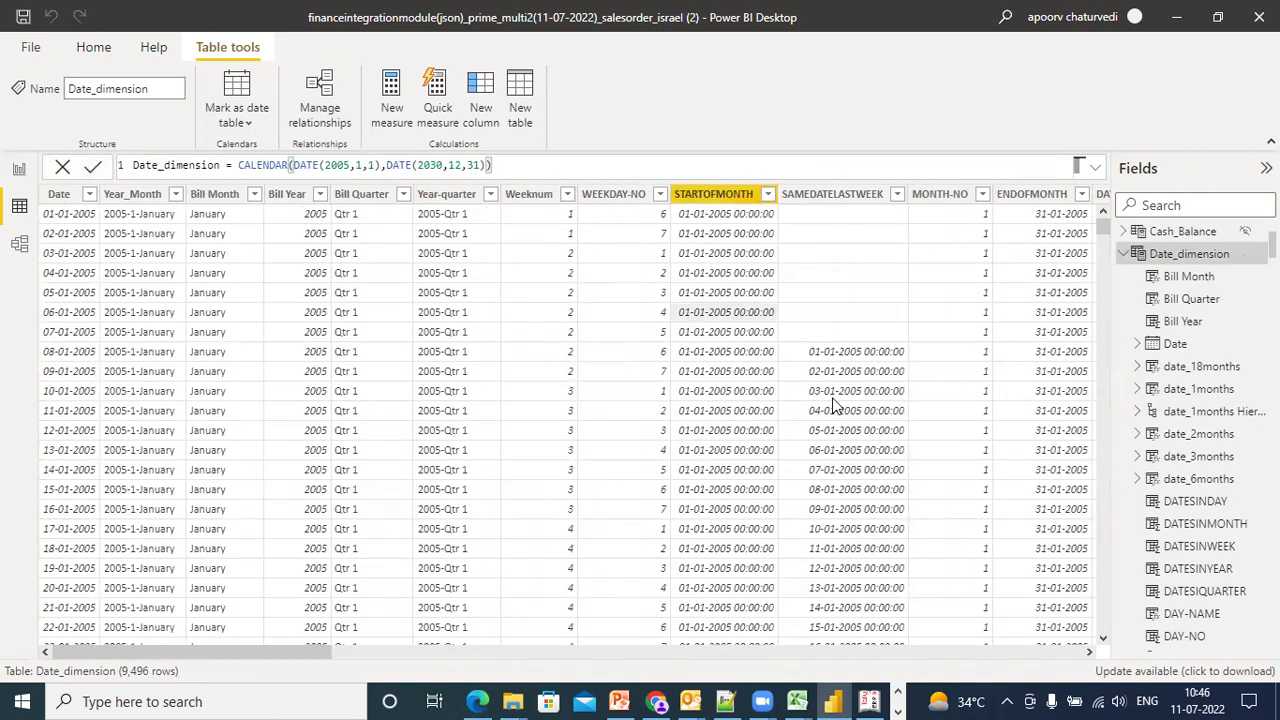
click(835, 399)
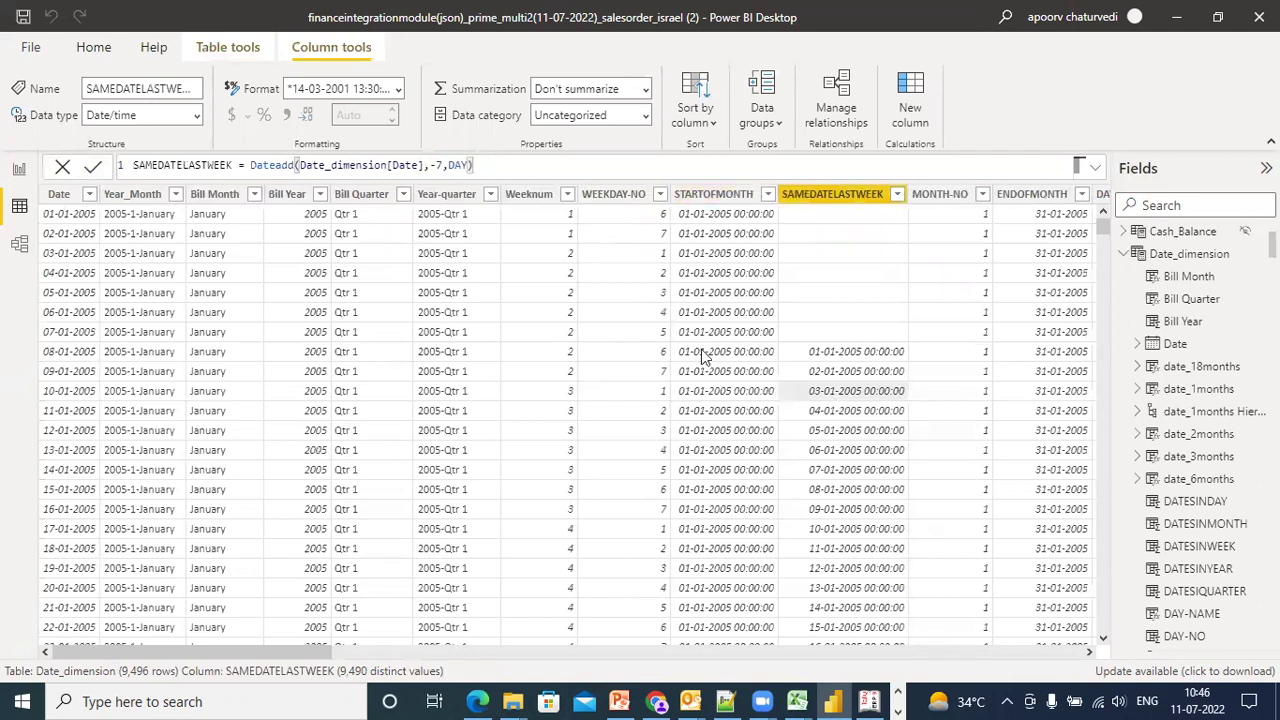
click(737, 374)
click(819, 378)
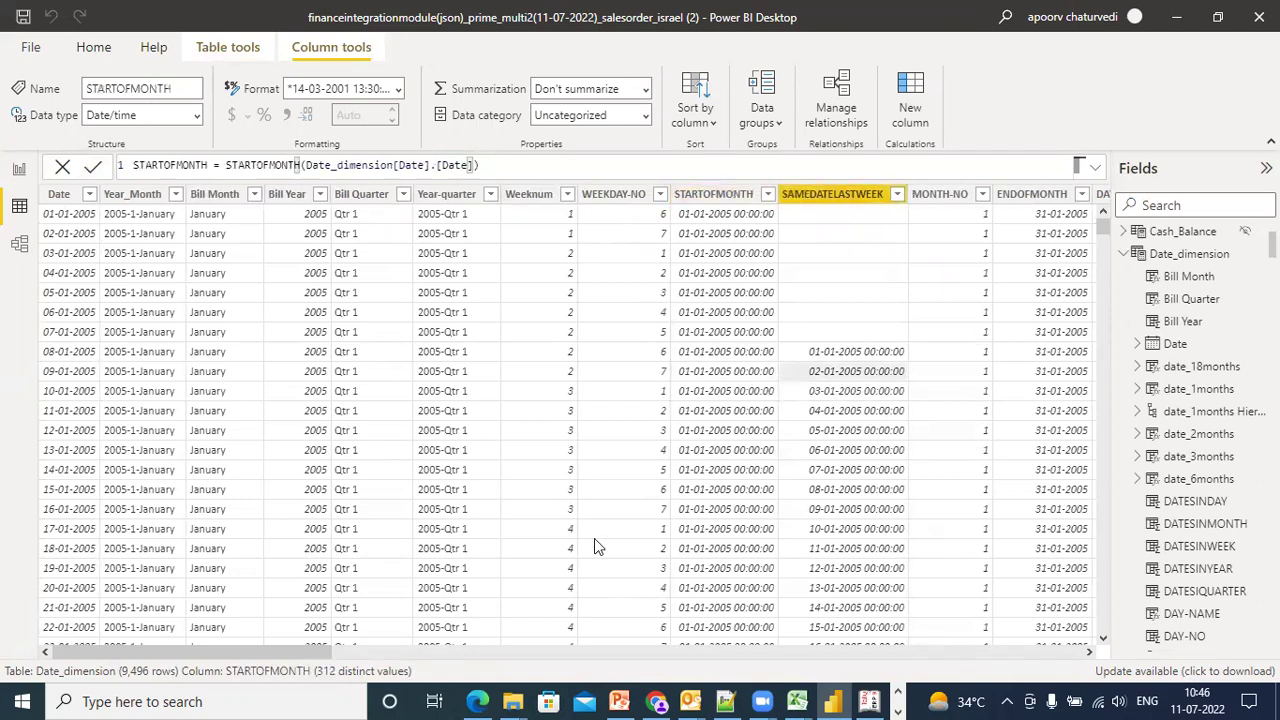
drag(324, 654, 676, 659)
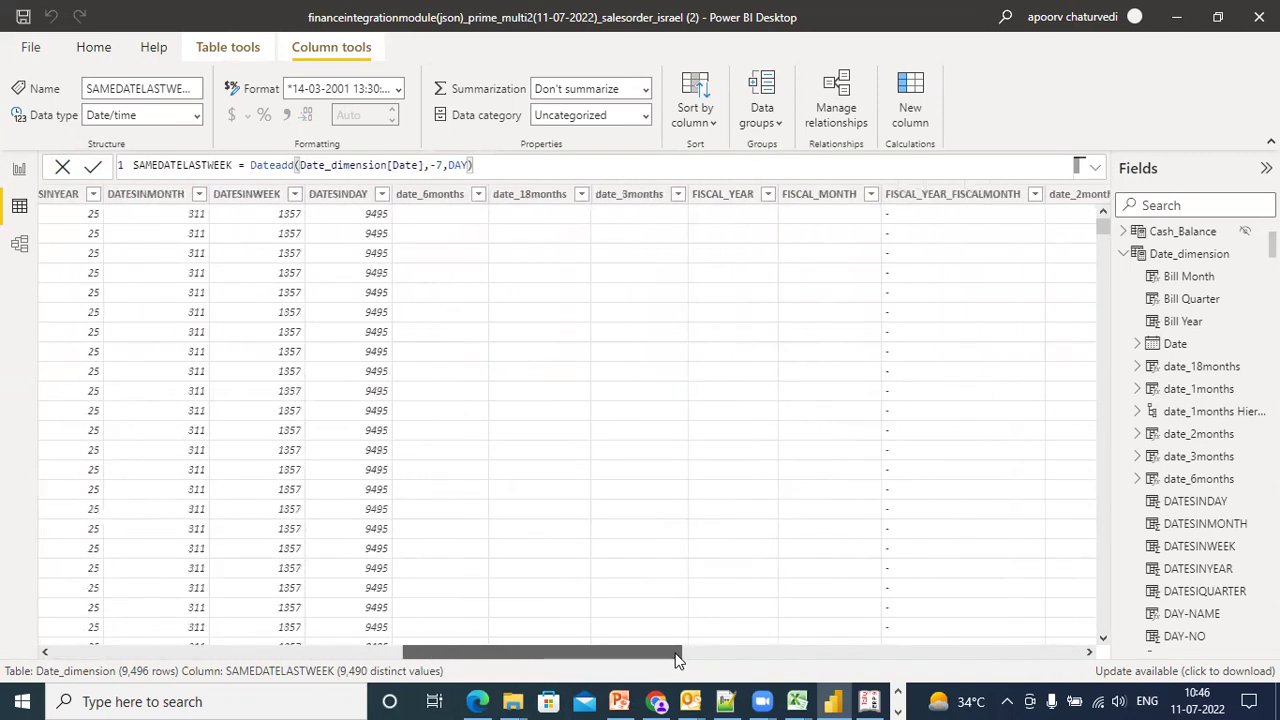
click(494, 371)
click(437, 371)
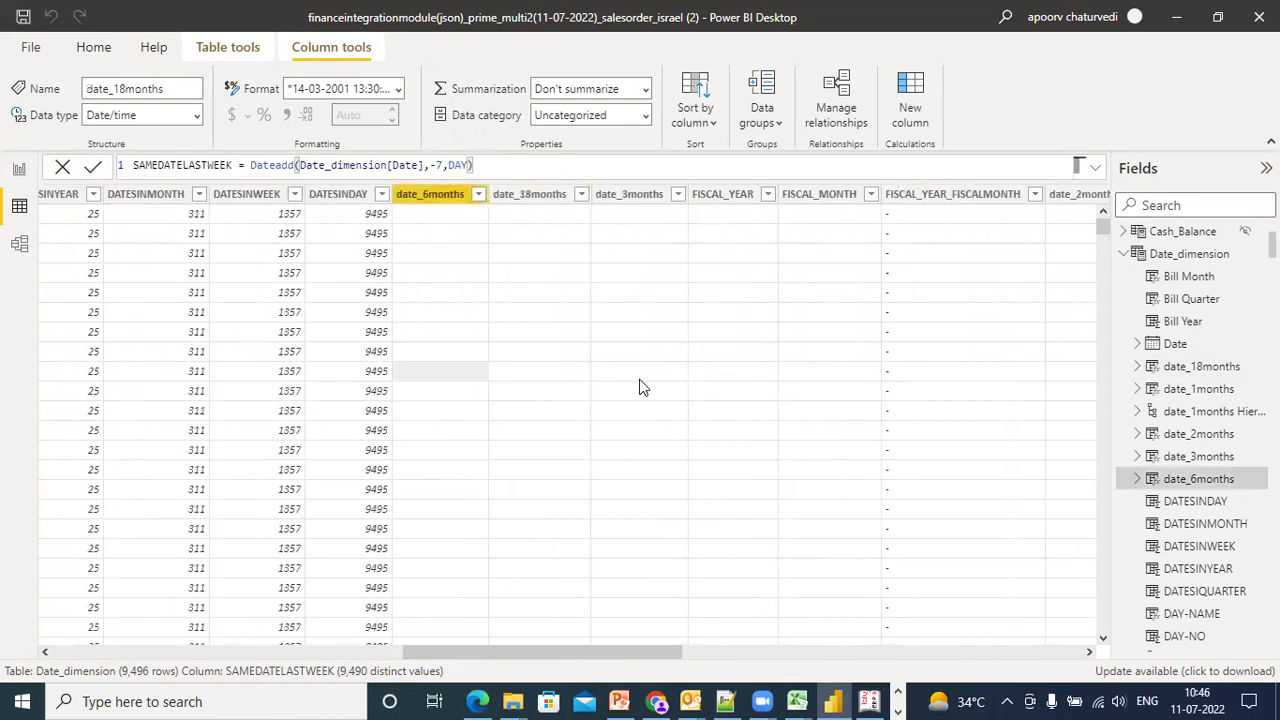
click(645, 380)
click(785, 450)
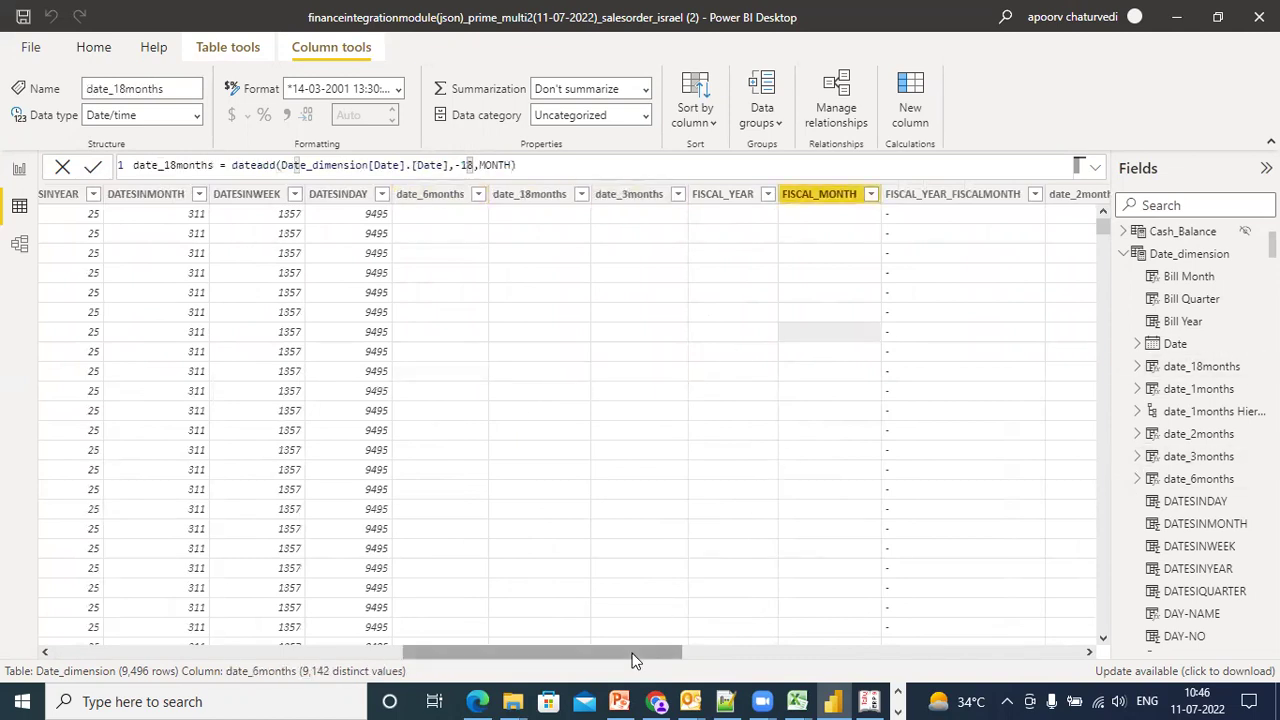
drag(636, 660, 763, 640)
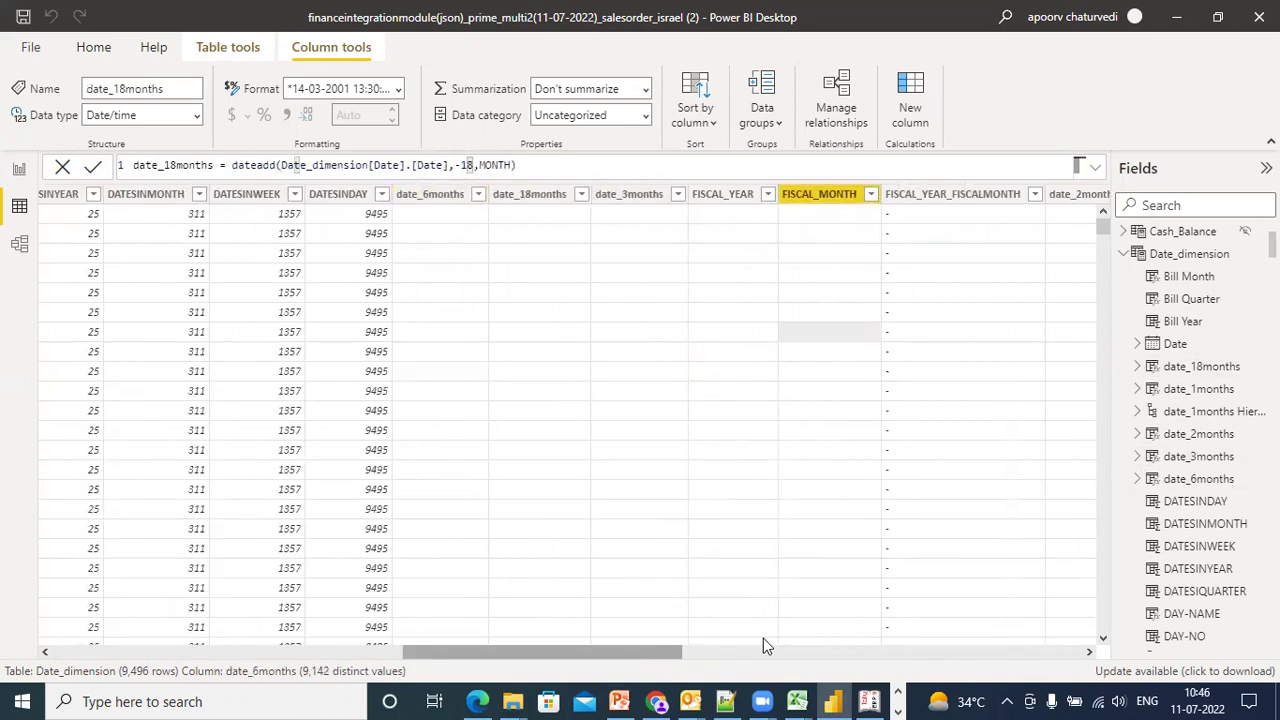
Review the Last_dateofmonth_1_month formula, then the date_1months formula dateadd(Date_dimension[Date],-1,MONTH)
click(817, 640)
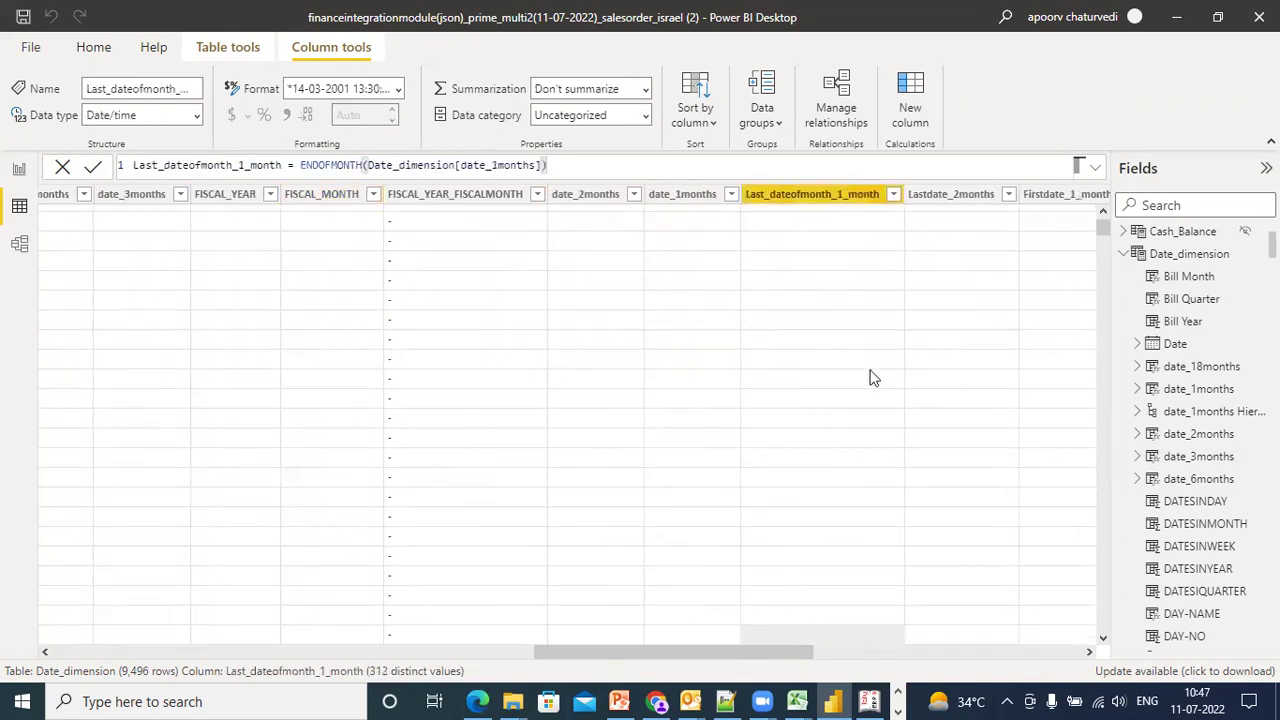
click(839, 361)
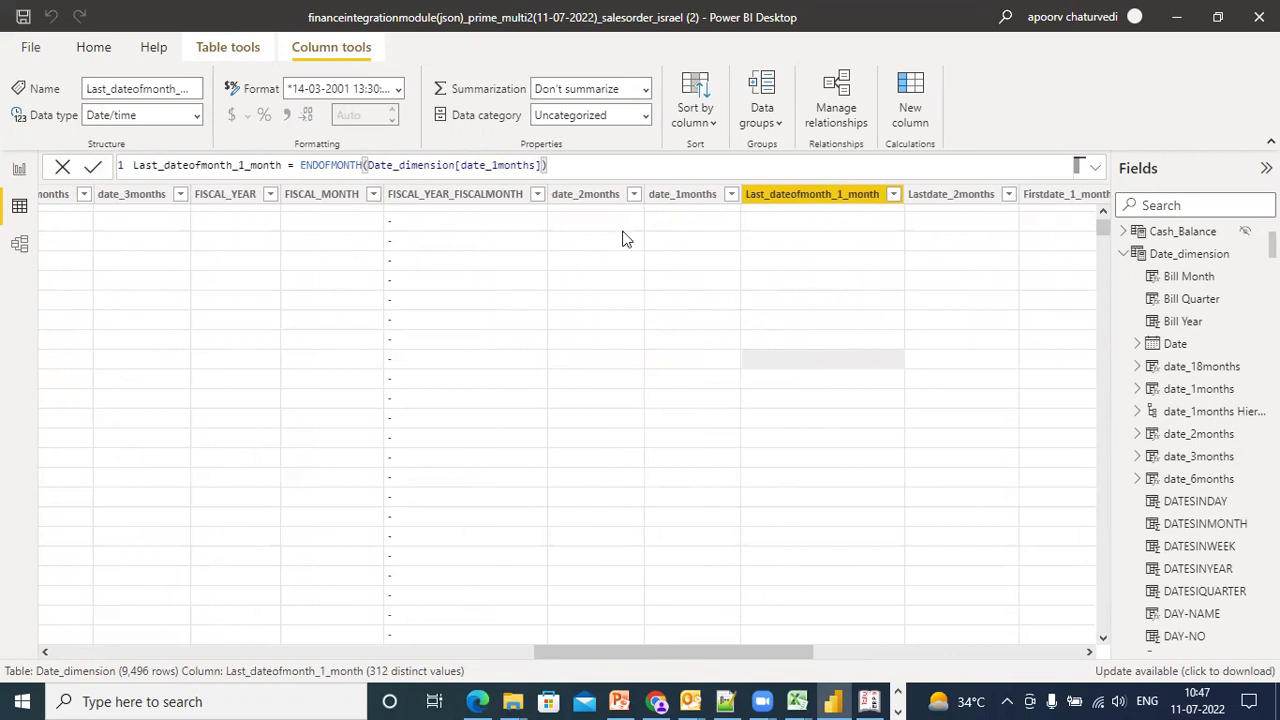
click(576, 163)
click(516, 165)
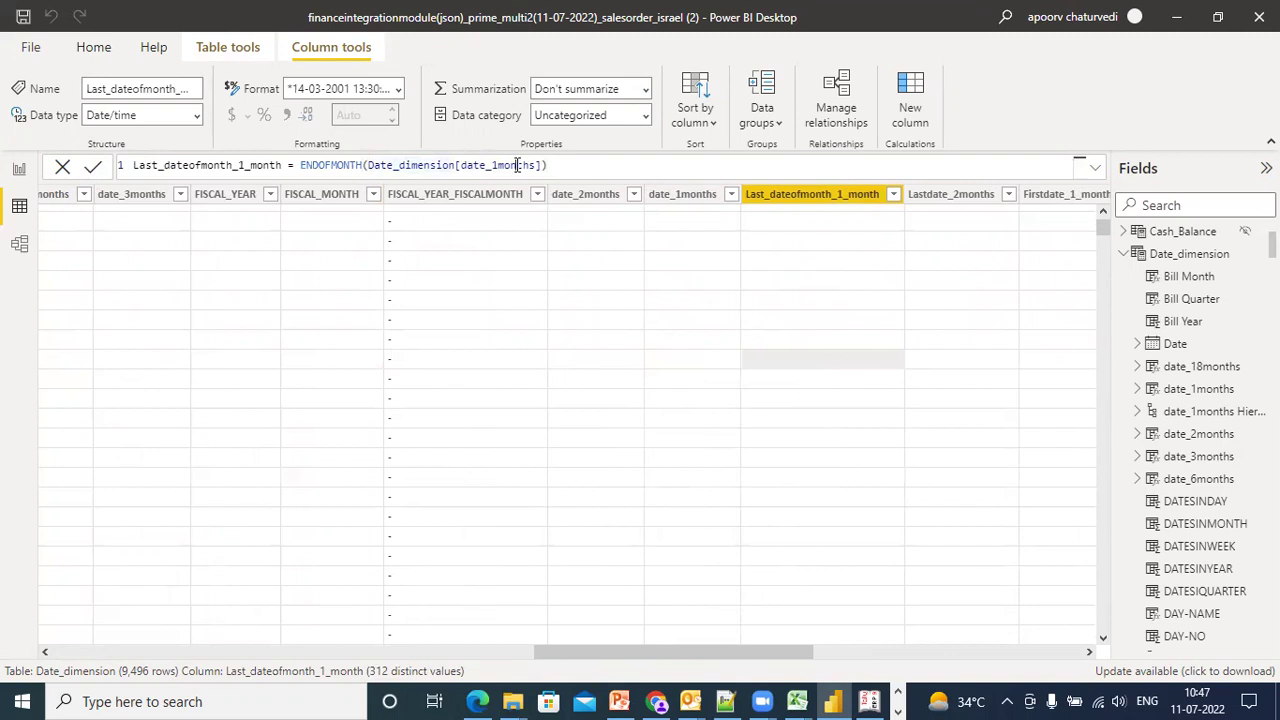
click(687, 196)
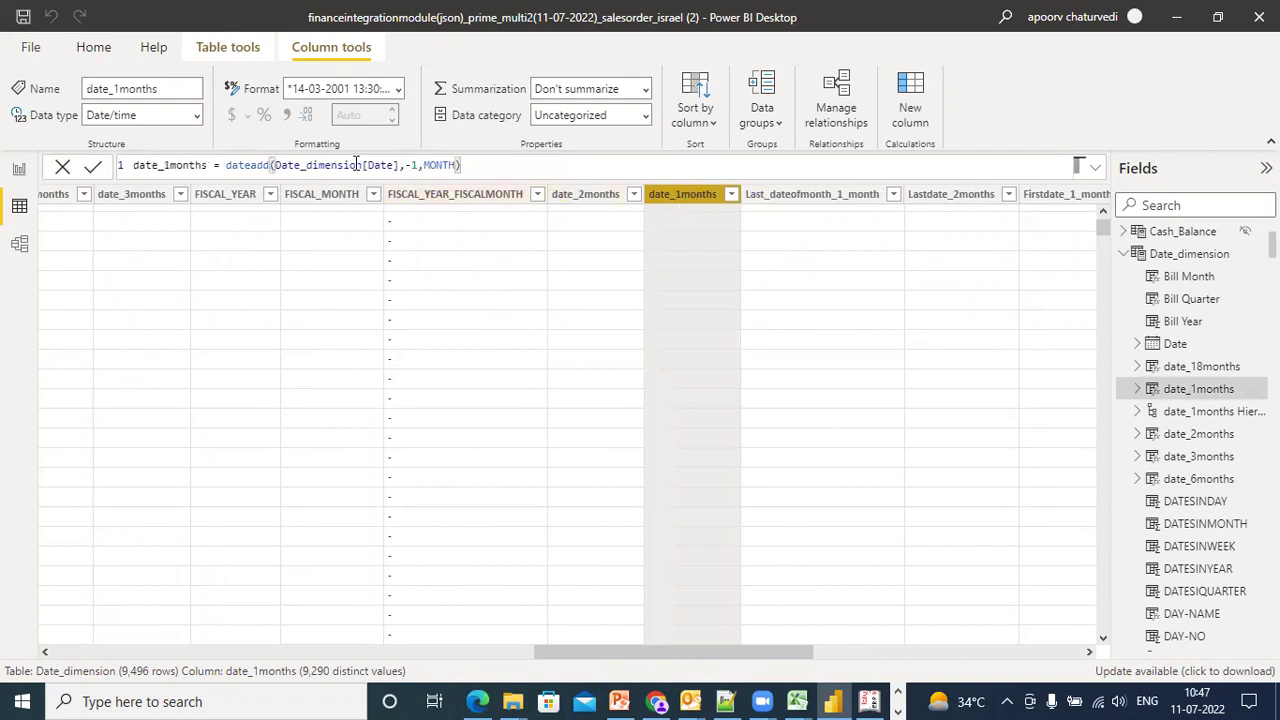
click(414, 167)
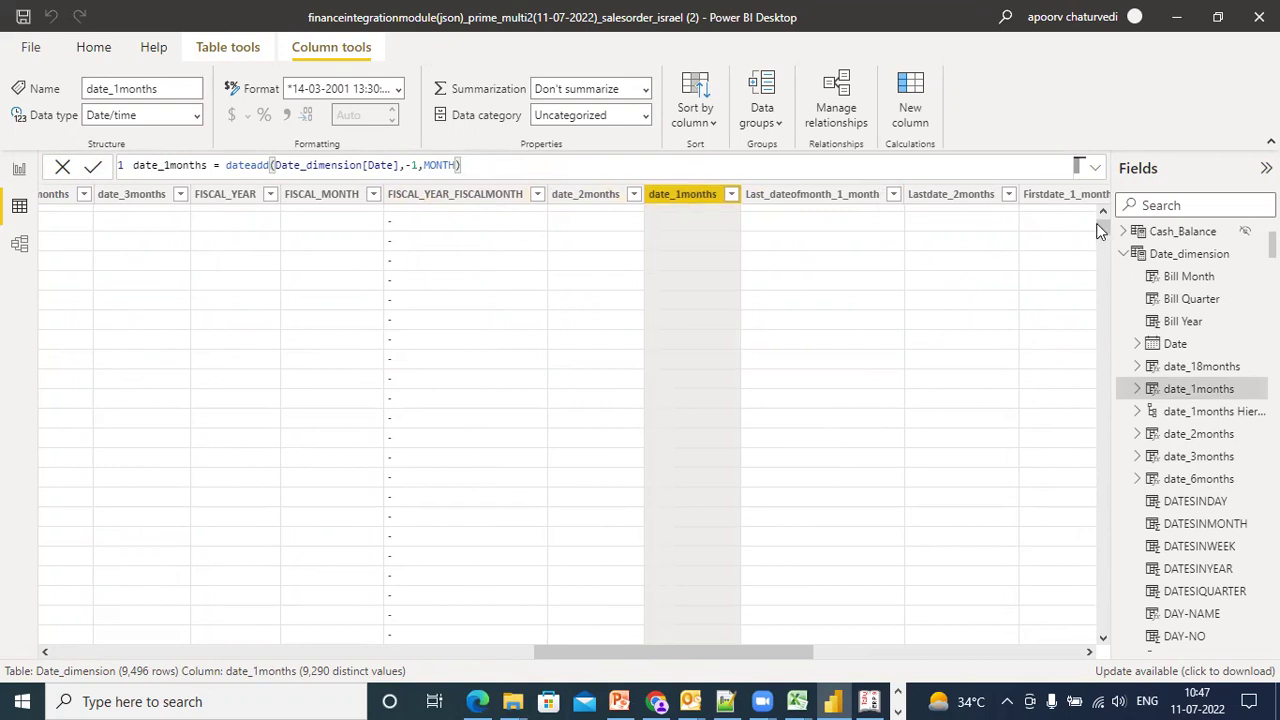
drag(1104, 281, 1103, 311)
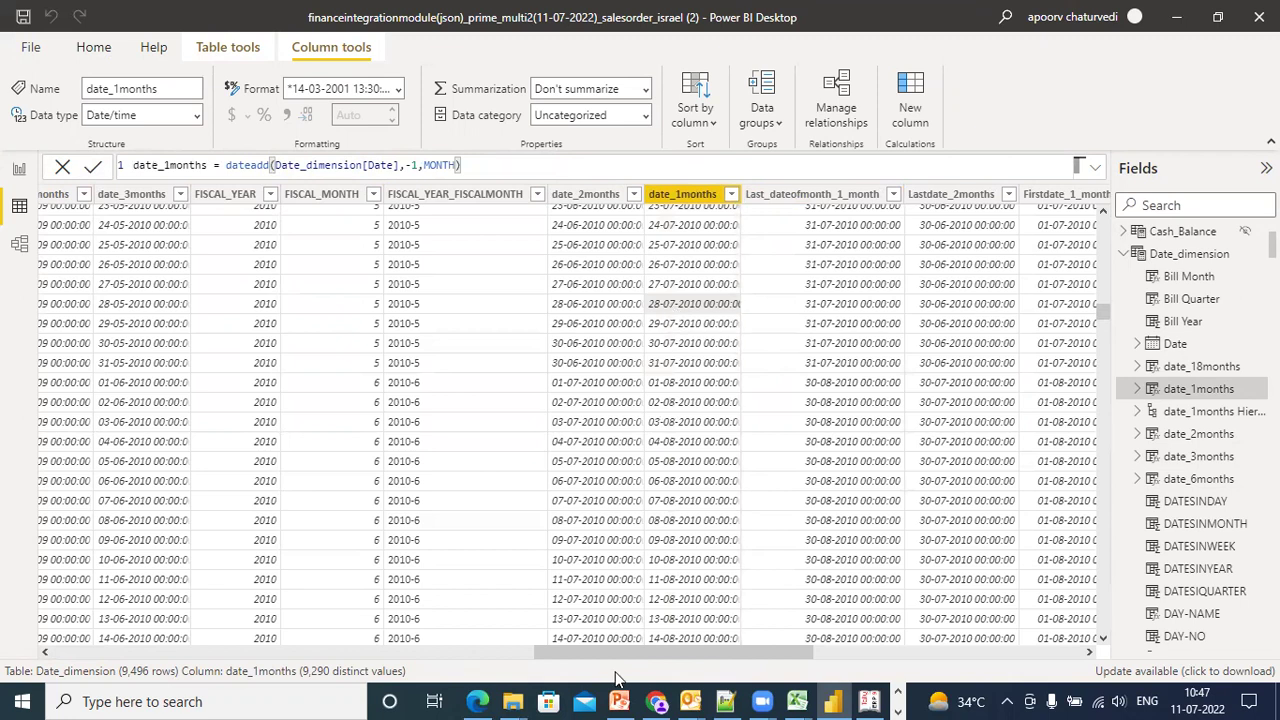
drag(617, 652, 90, 678)
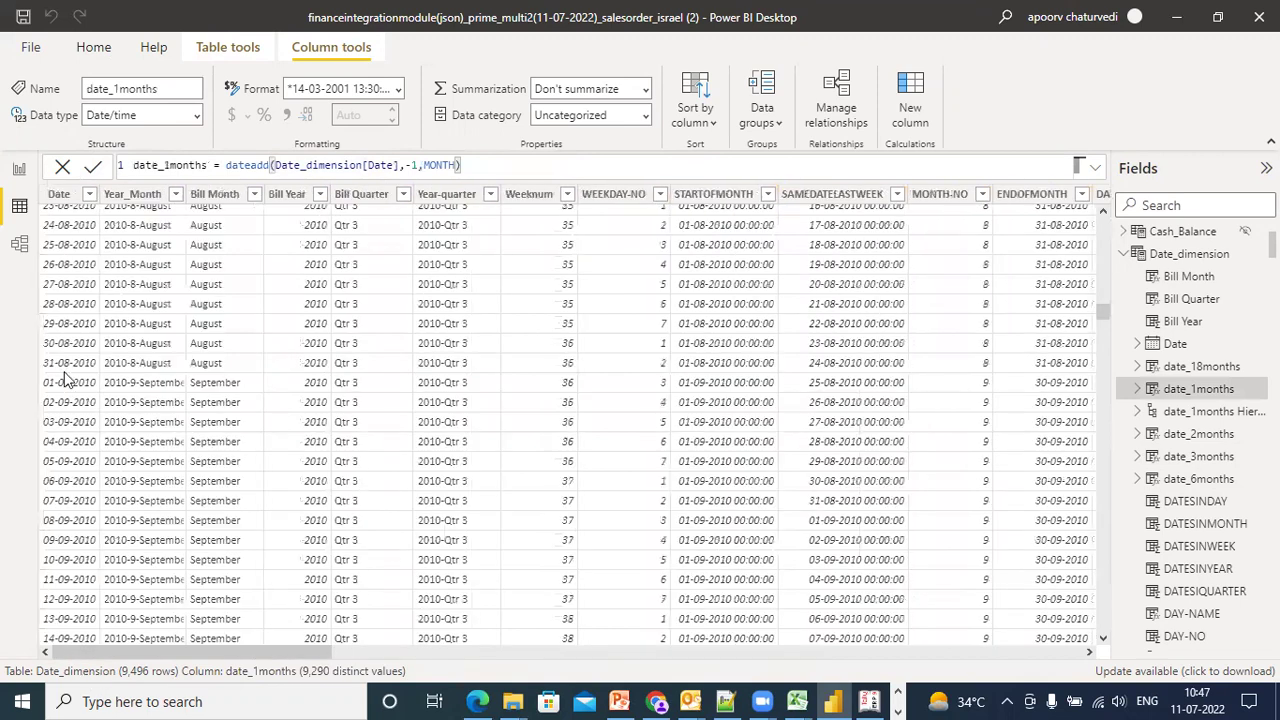
click(68, 289)
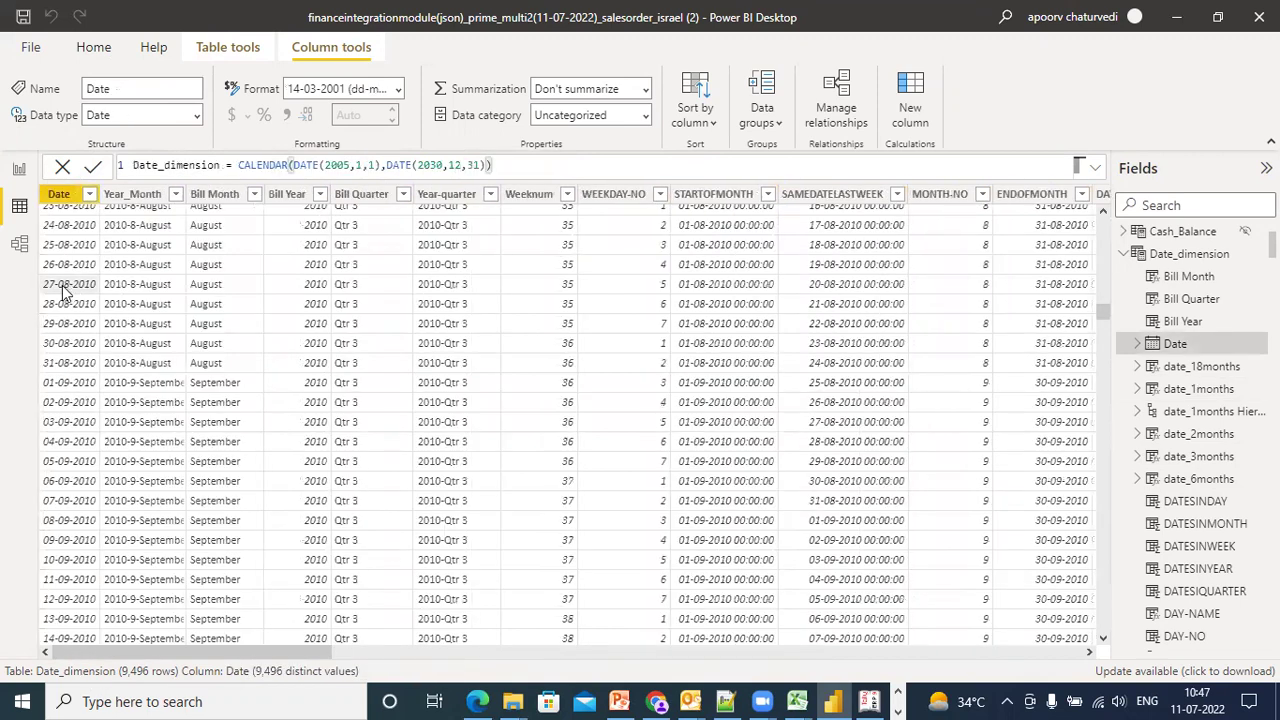
drag(113, 658, 623, 660)
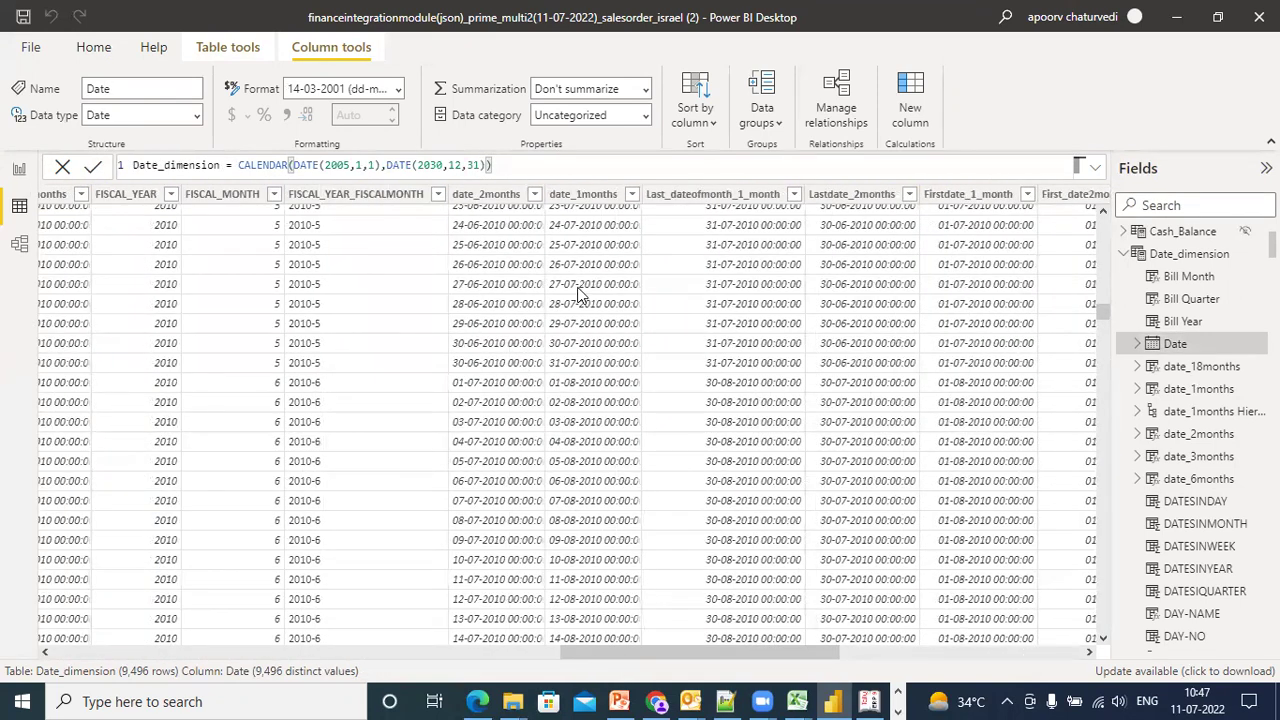
click(583, 270)
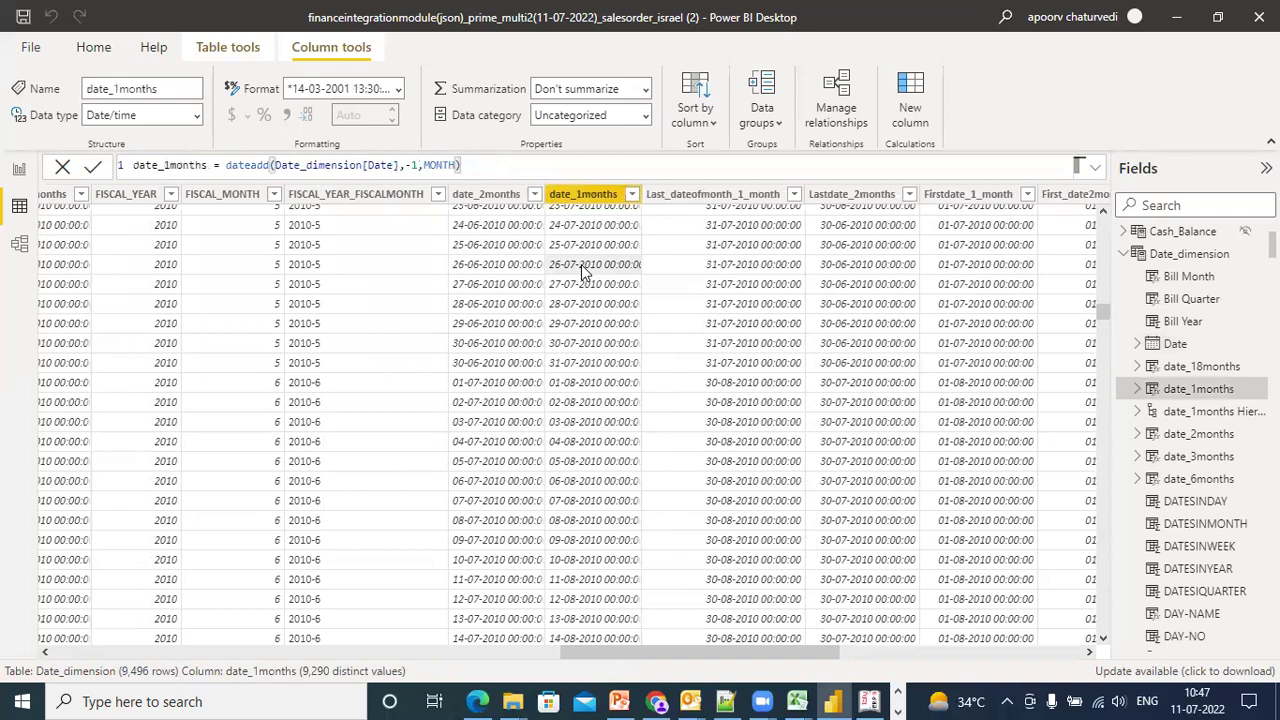
click(725, 275)
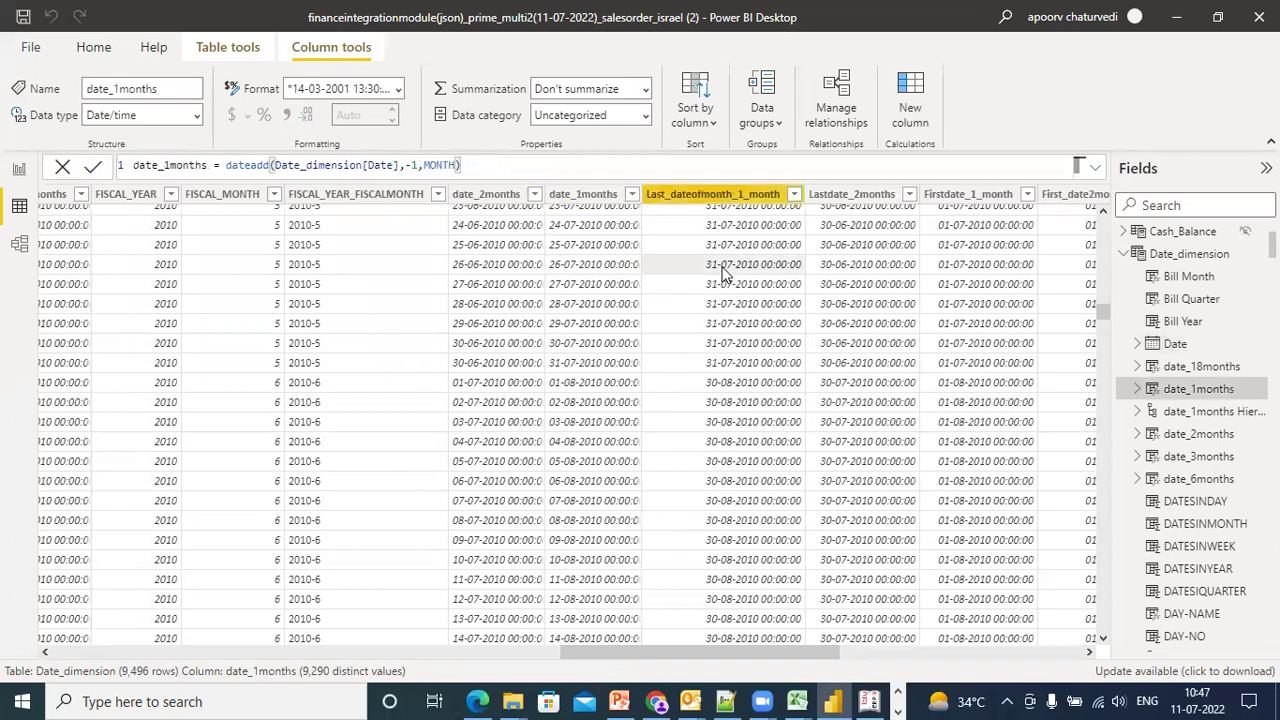
click(1008, 268)
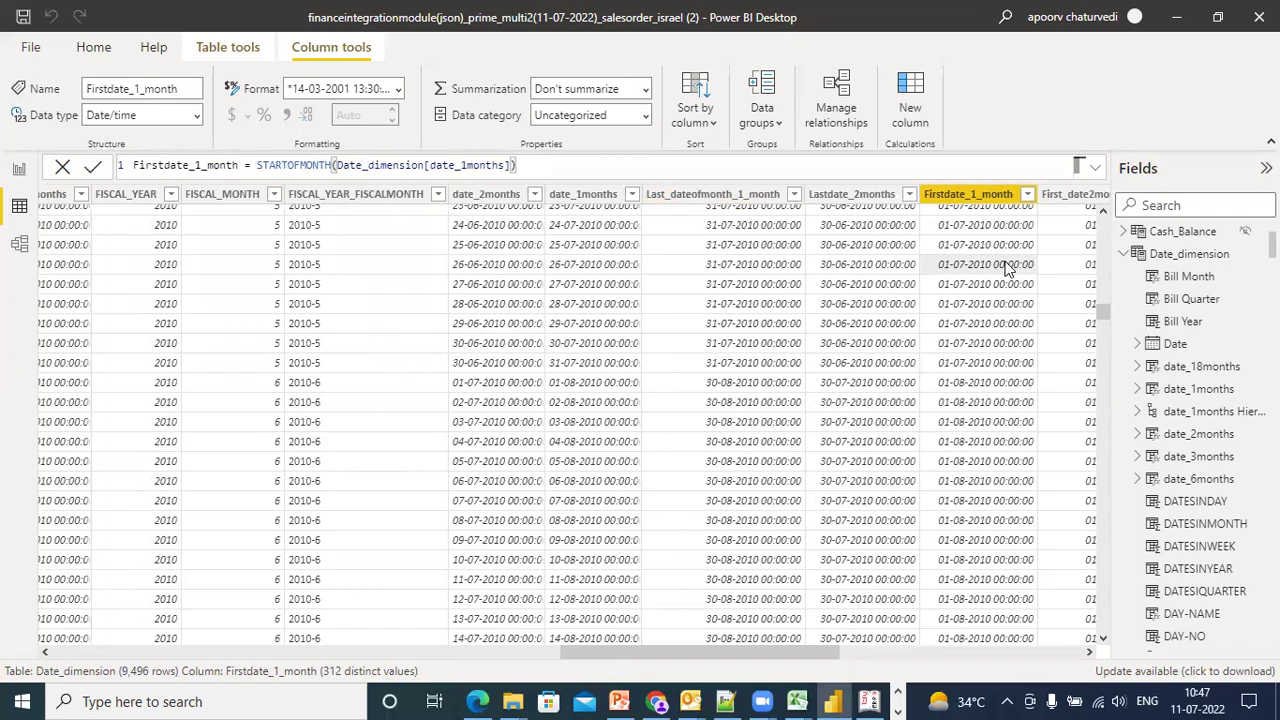
drag(583, 656, 70, 258)
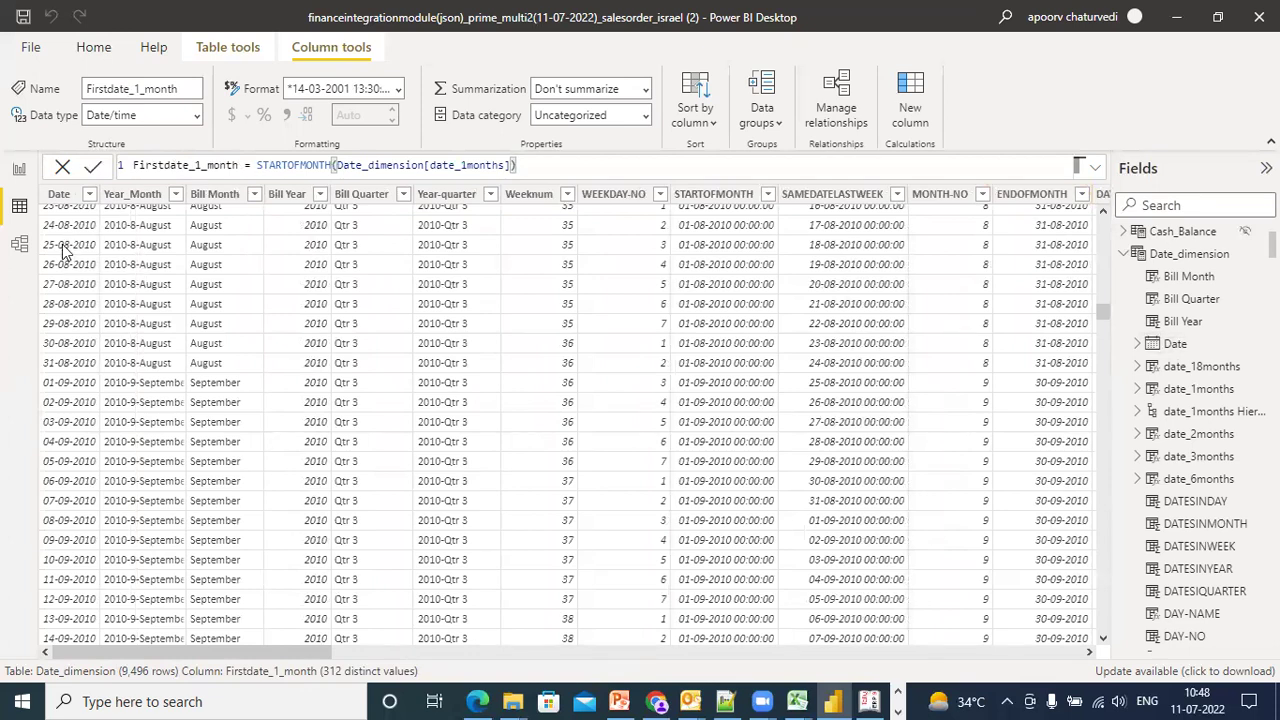
click(62, 248)
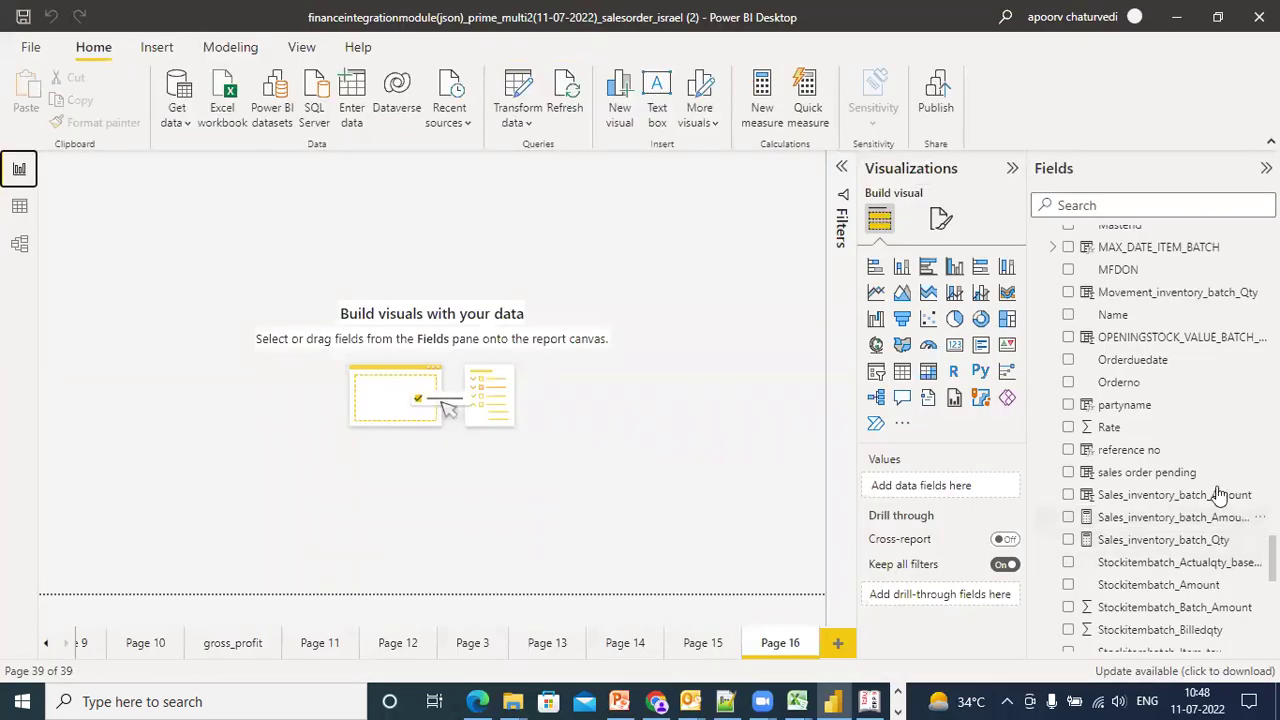
Open the Sales_inventory_batch_Amount_2 measure from the Stockitembatchinventorydetails fields, expand its formula, and select it all
scroll(1150, 430, up, 5)
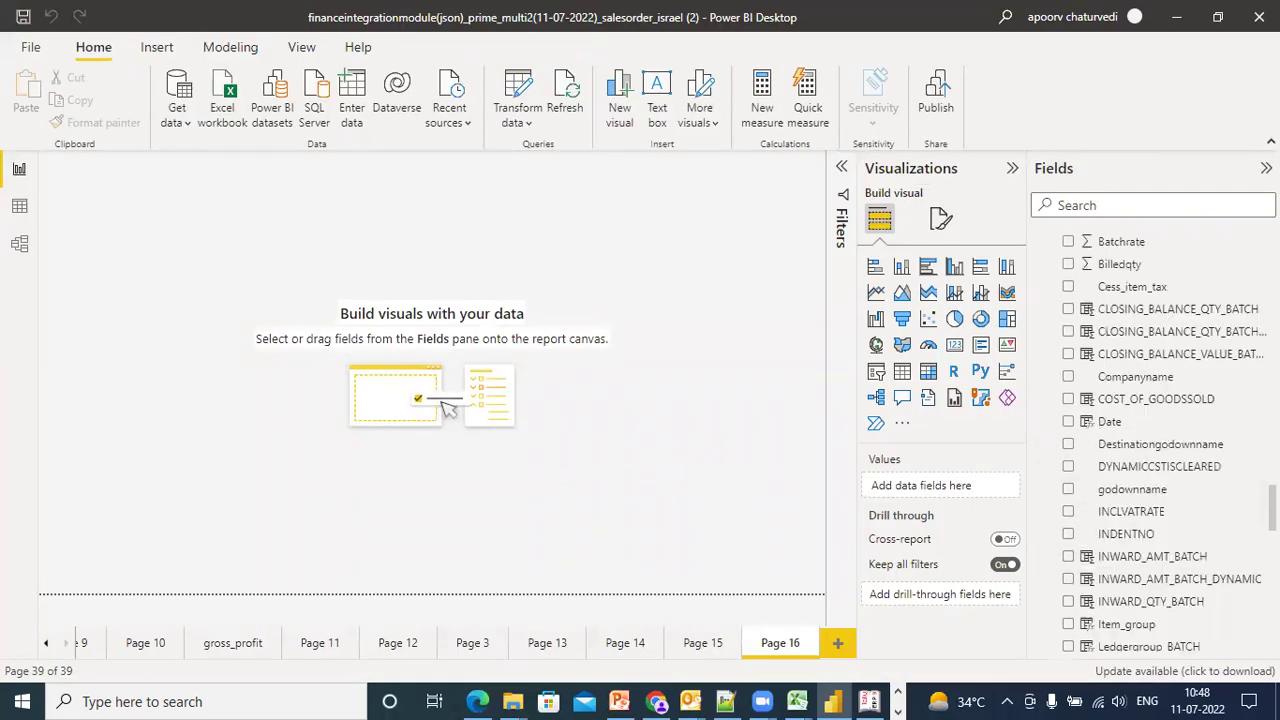
scroll(1228, 470, up, 6)
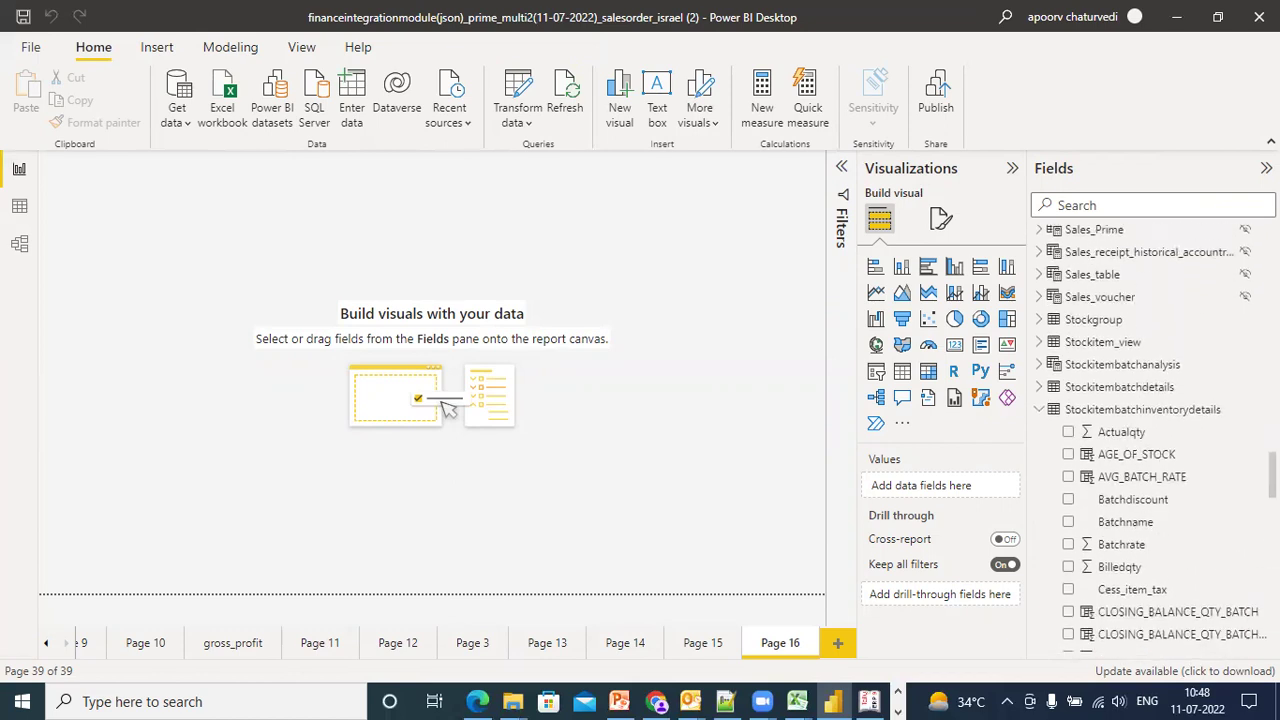
click(1180, 401)
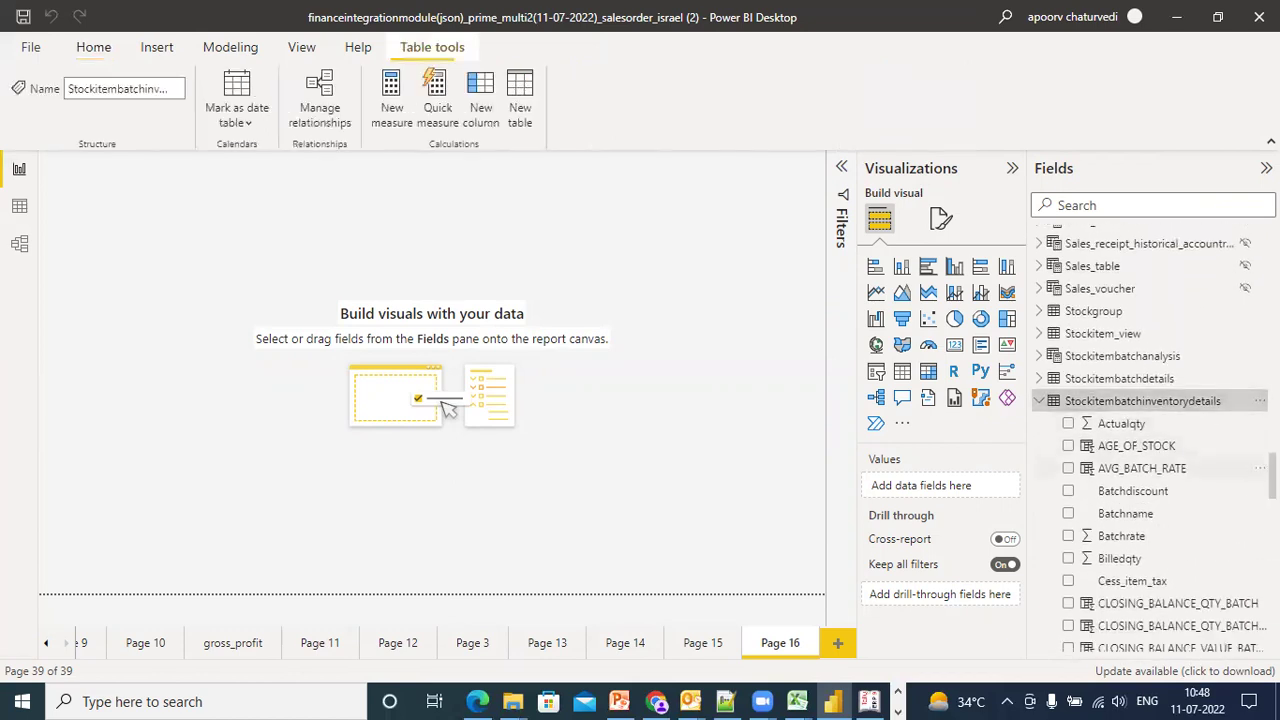
scroll(1150, 438, down, 4)
scroll(1150, 440, down, 6)
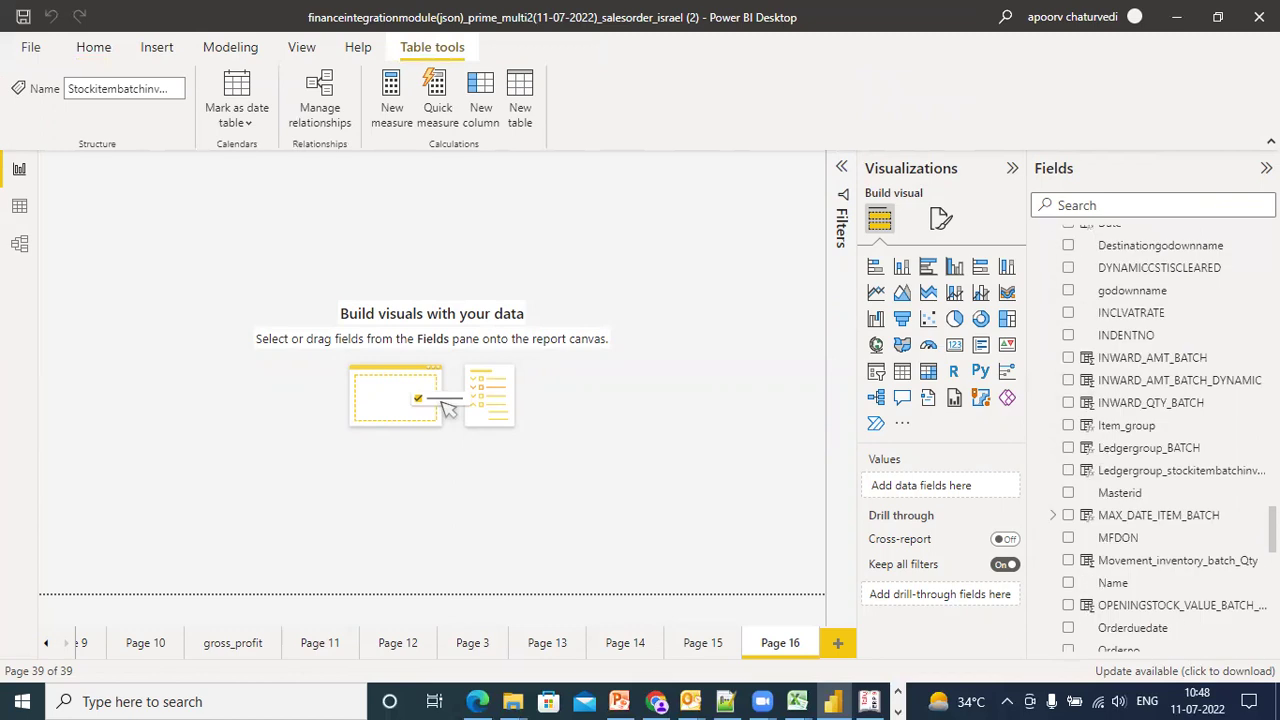
scroll(1150, 440, down, 6)
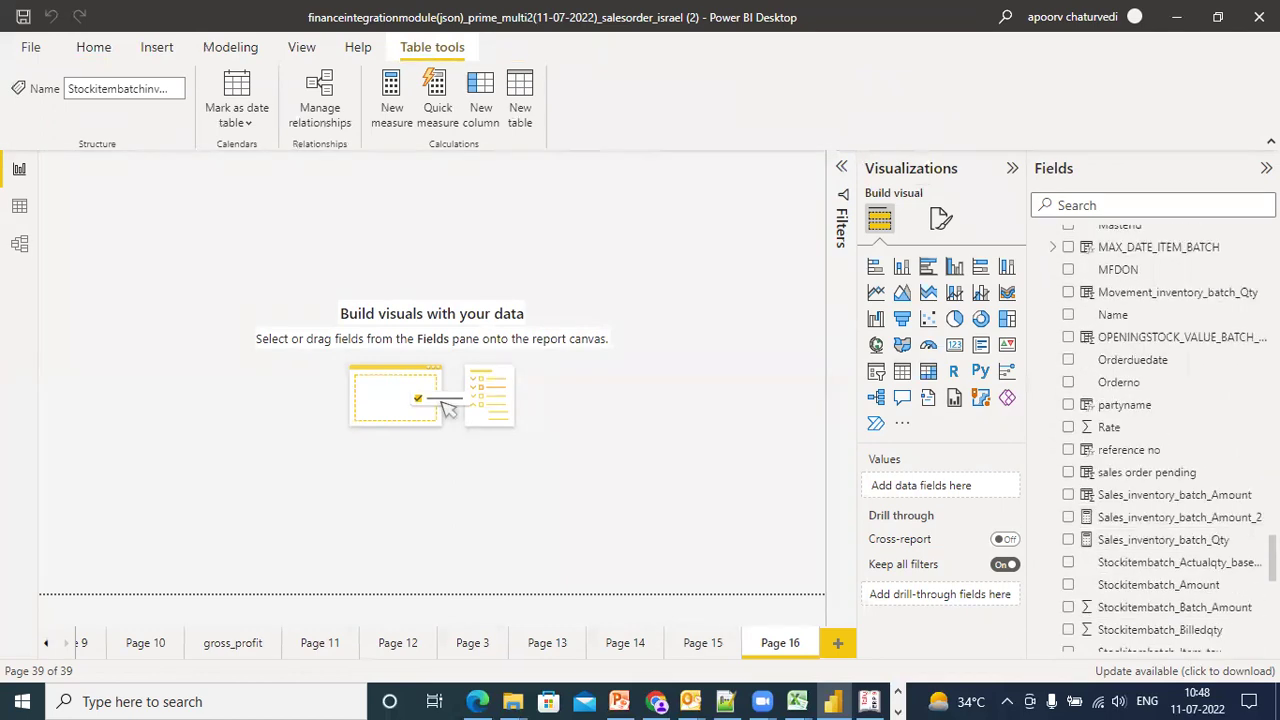
scroll(1150, 440, down, 6)
scroll(1150, 440, up, 5)
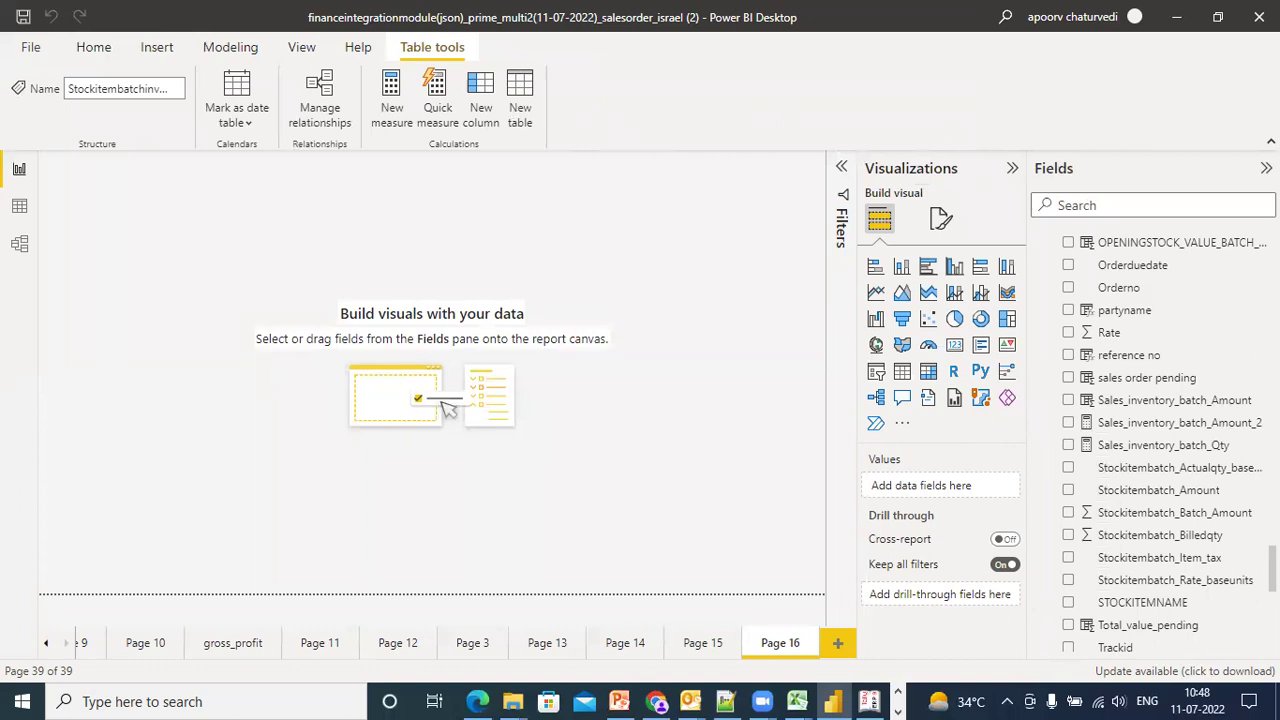
click(1222, 403)
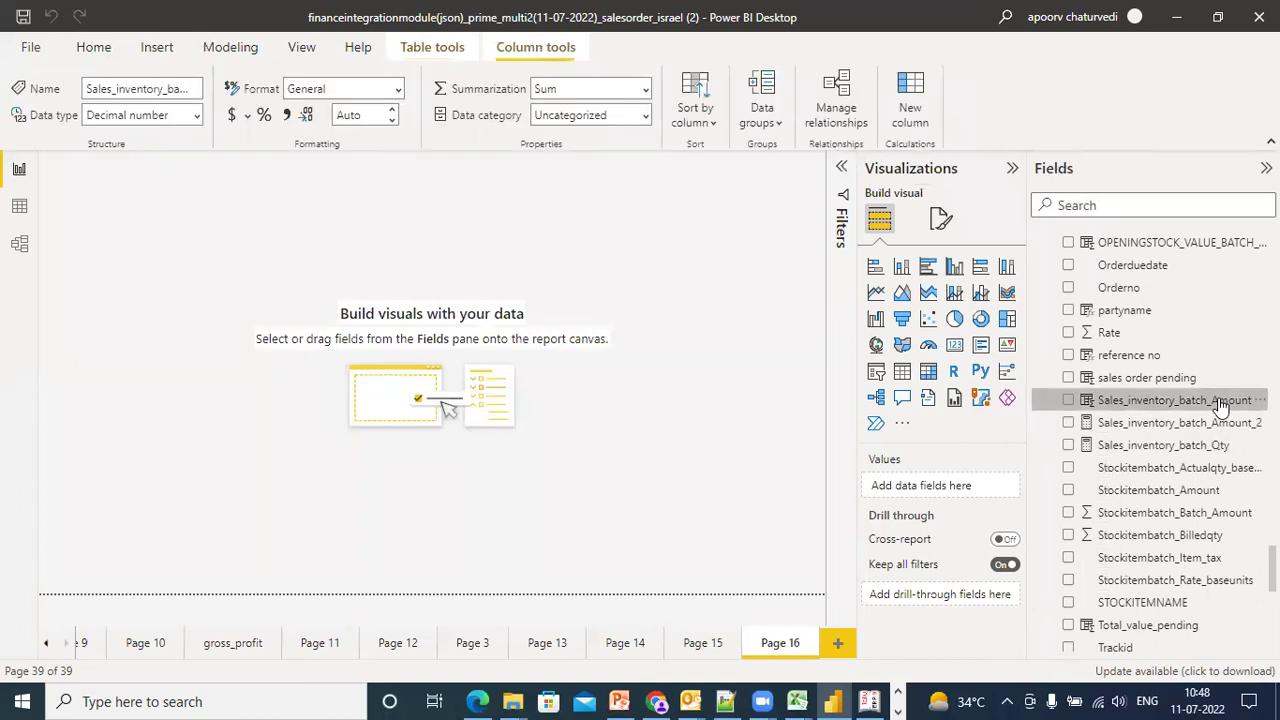
click(1190, 423)
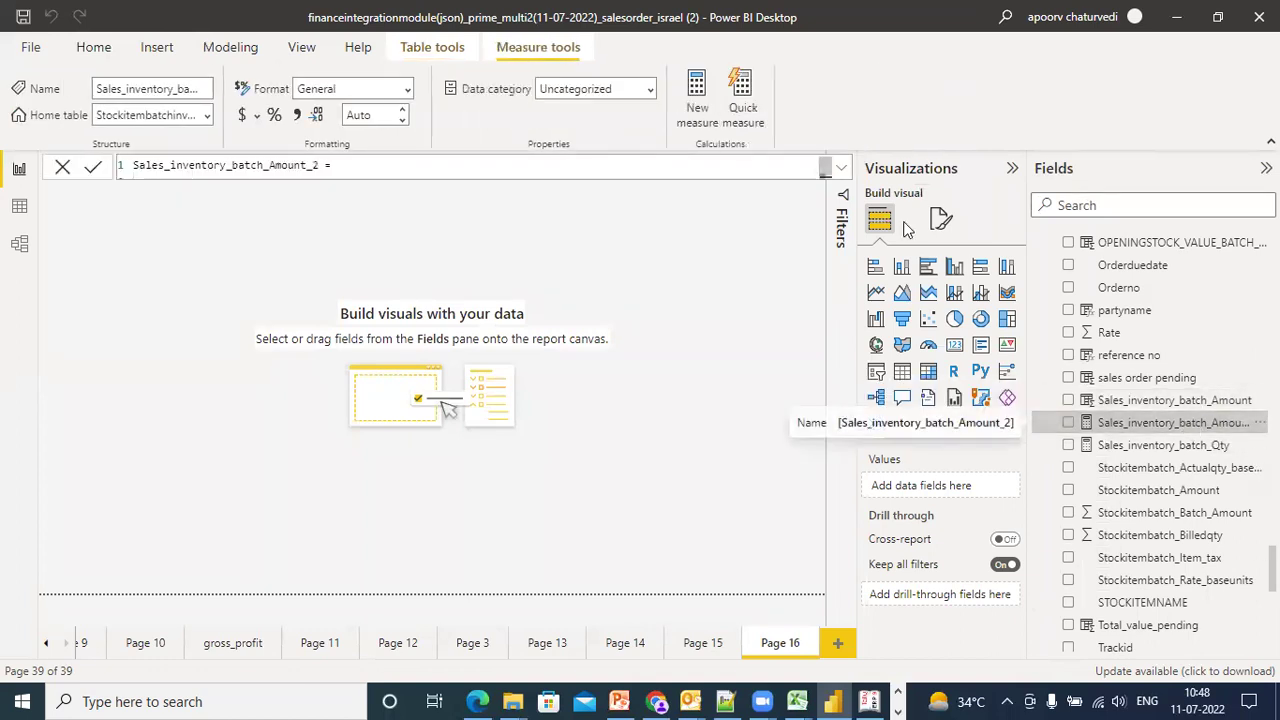
click(841, 170)
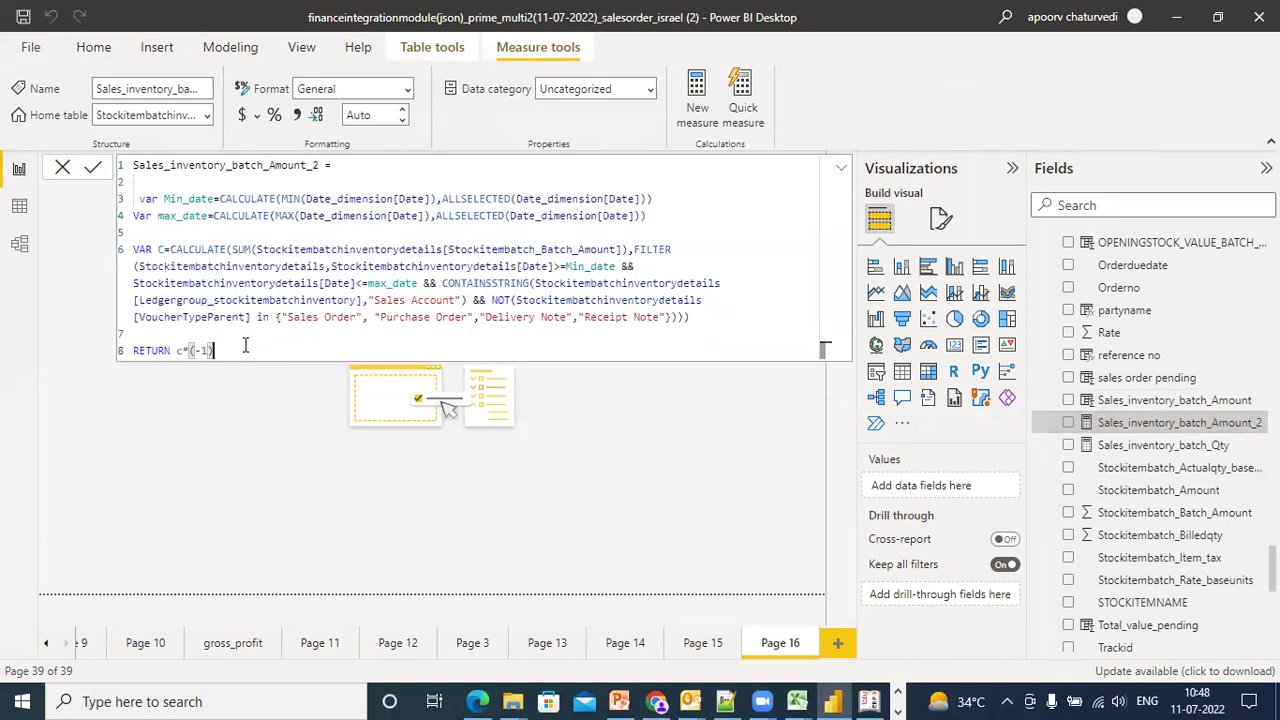
key(ctrl+a)
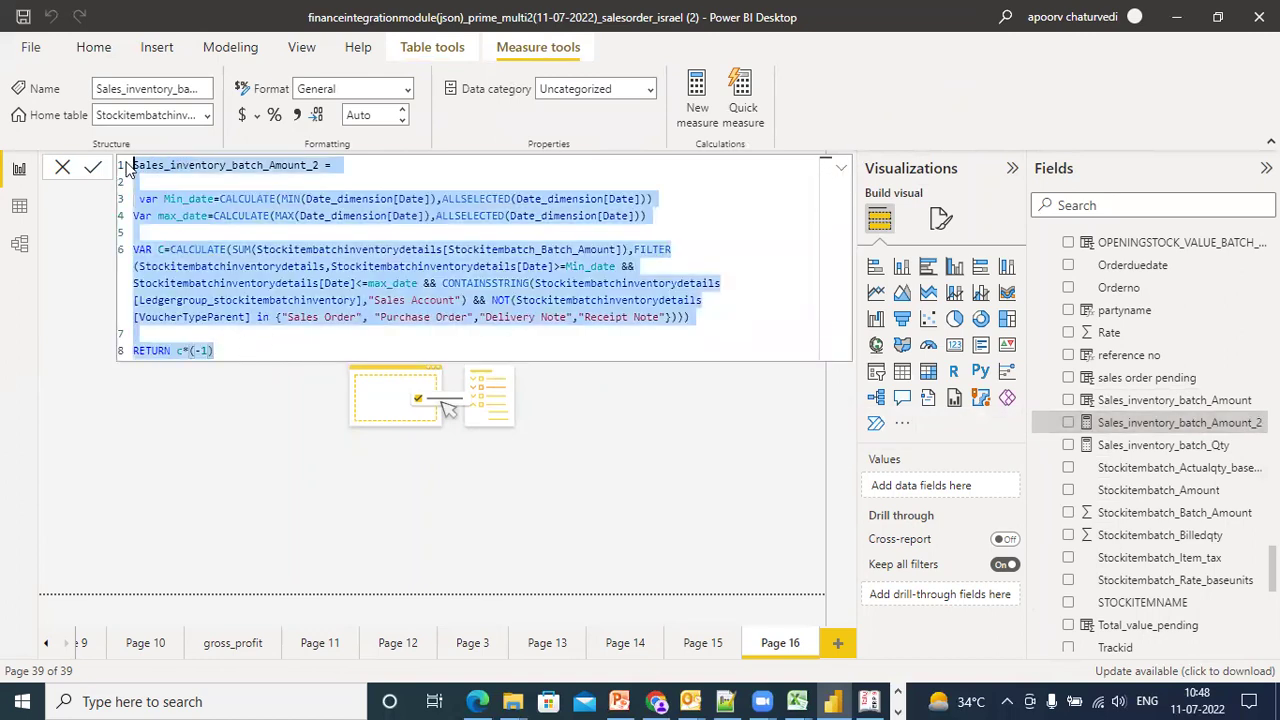
Paste the copied measure formula into a new Notepad++ document, new 34
click(728, 700)
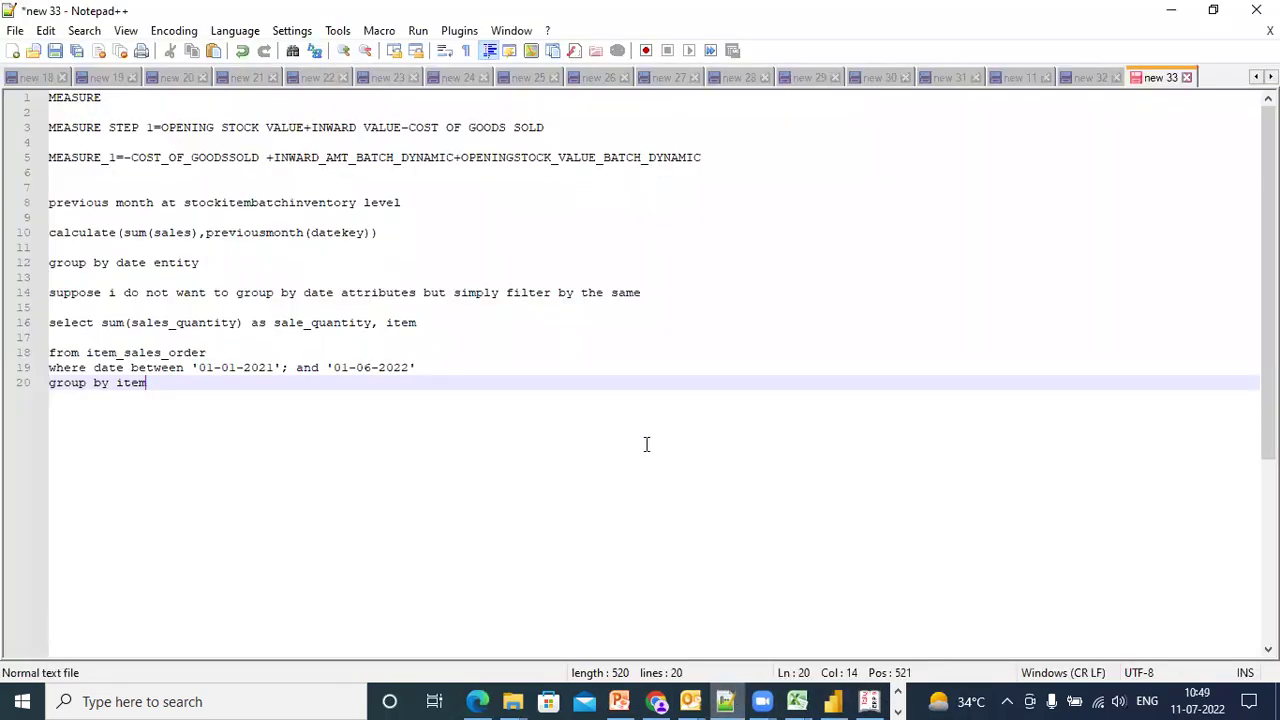
key(ctrl+n)
key(ctrl+v)
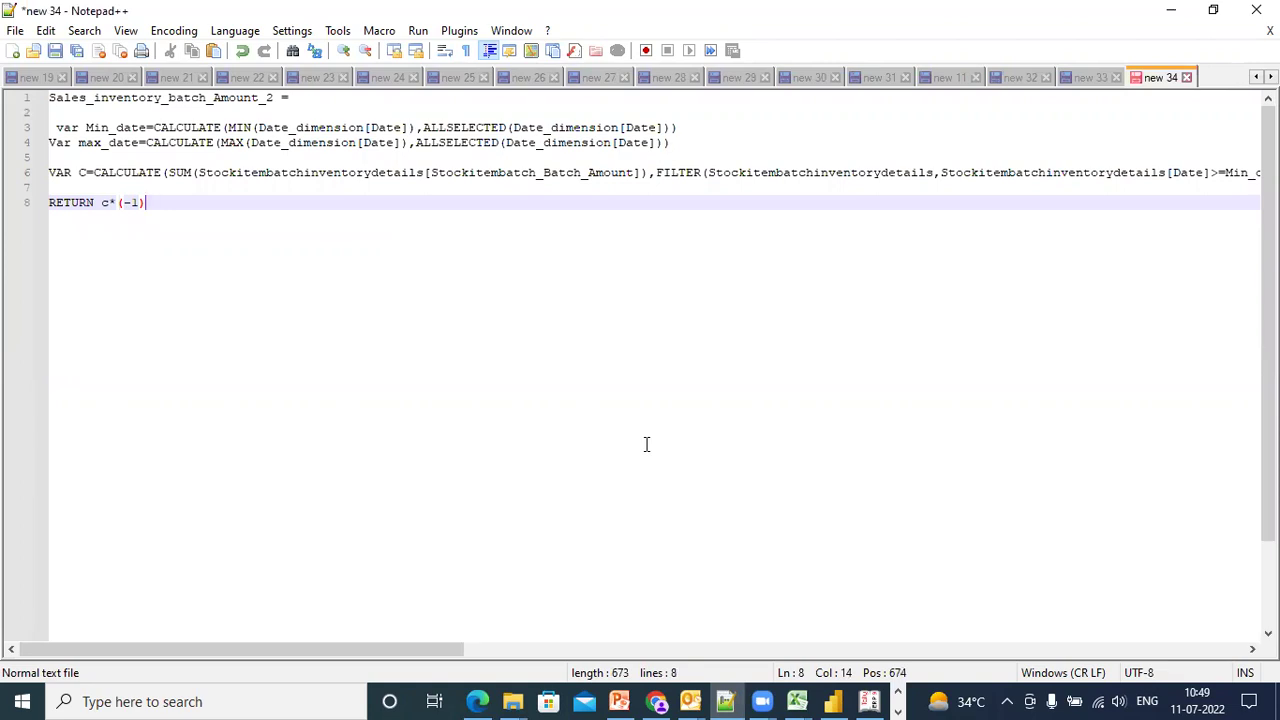
Below the Min_date line, begin 'Var firstdate_lastmonth=calculate(Min(Date_dimension[Date])'
click(695, 129)
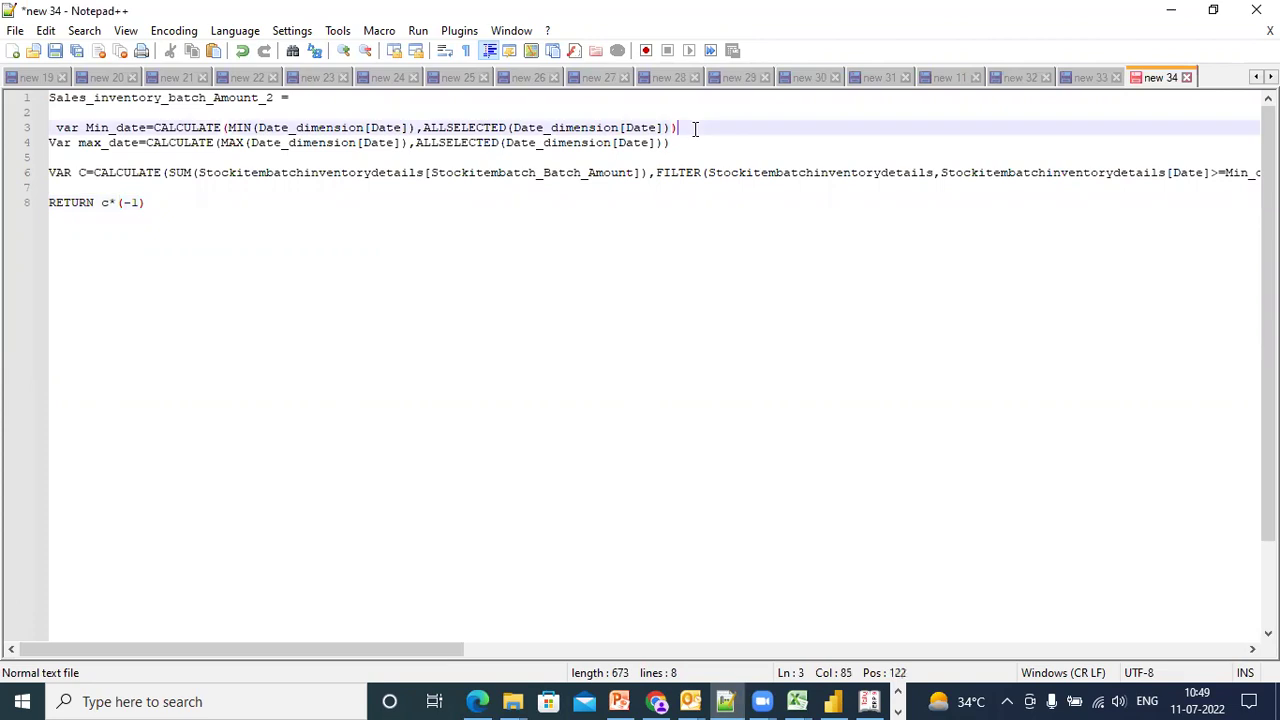
drag(695, 129, 52, 135)
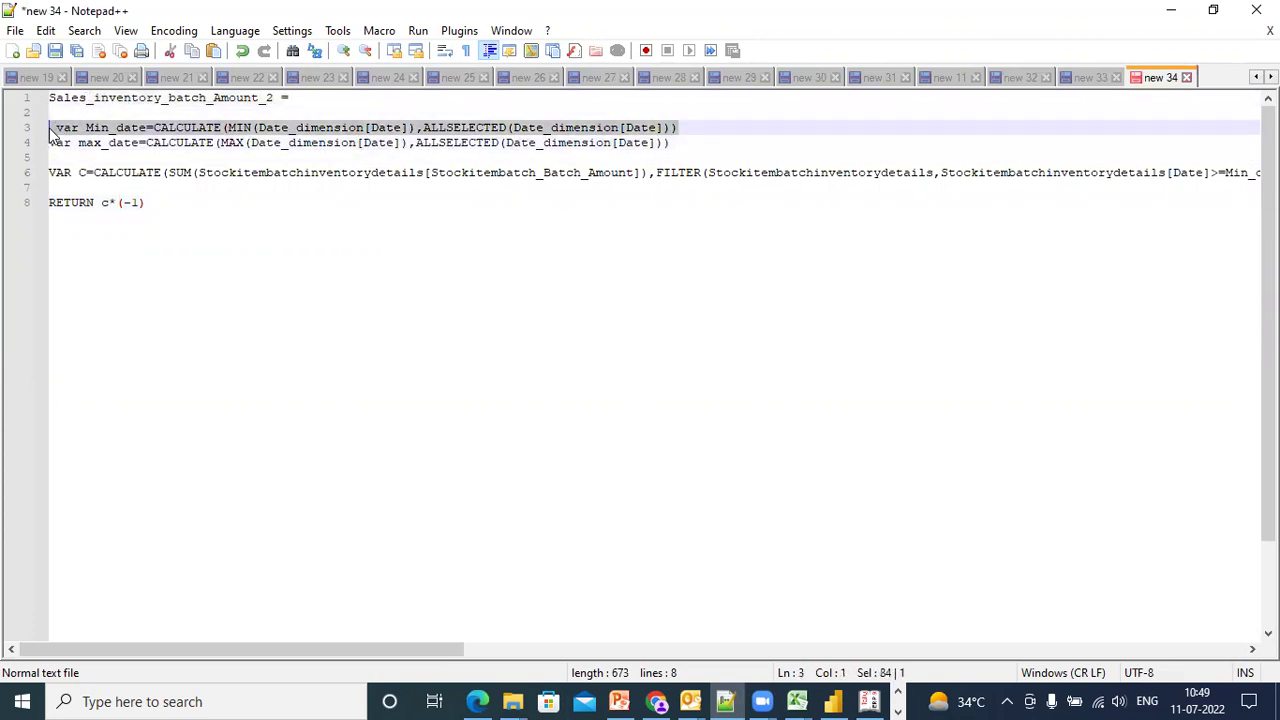
click(679, 127)
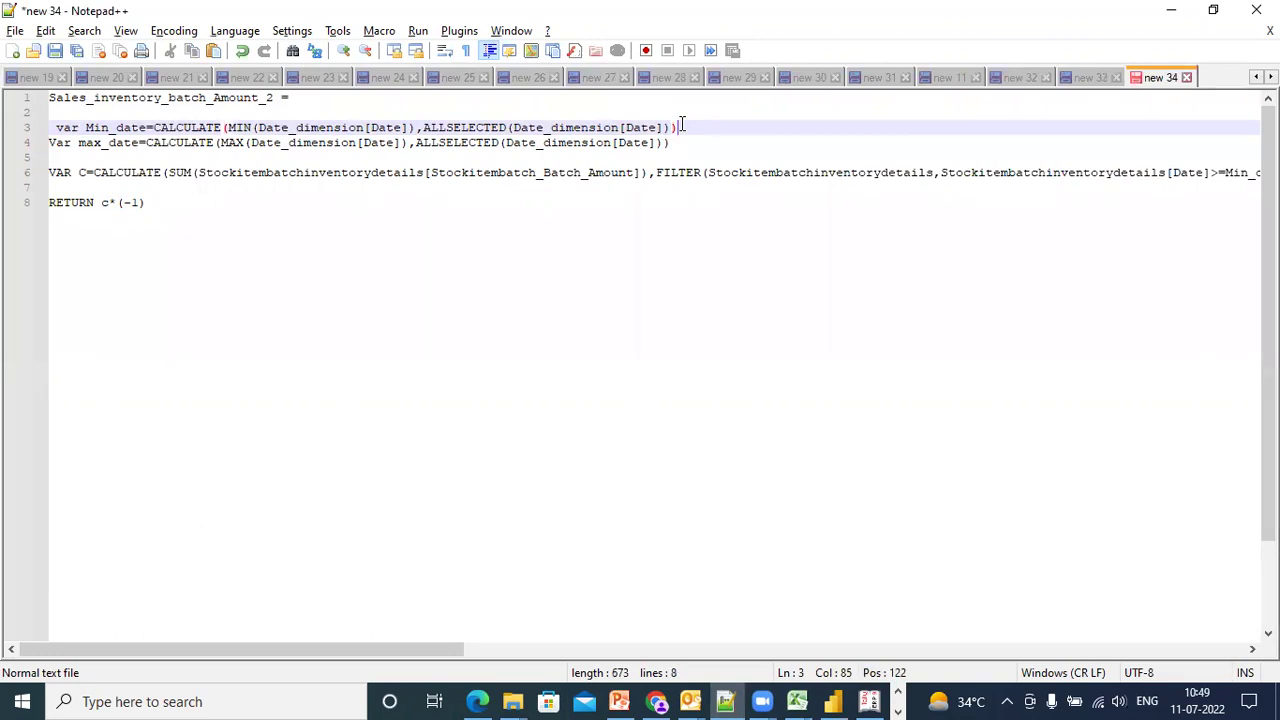
key(Return)
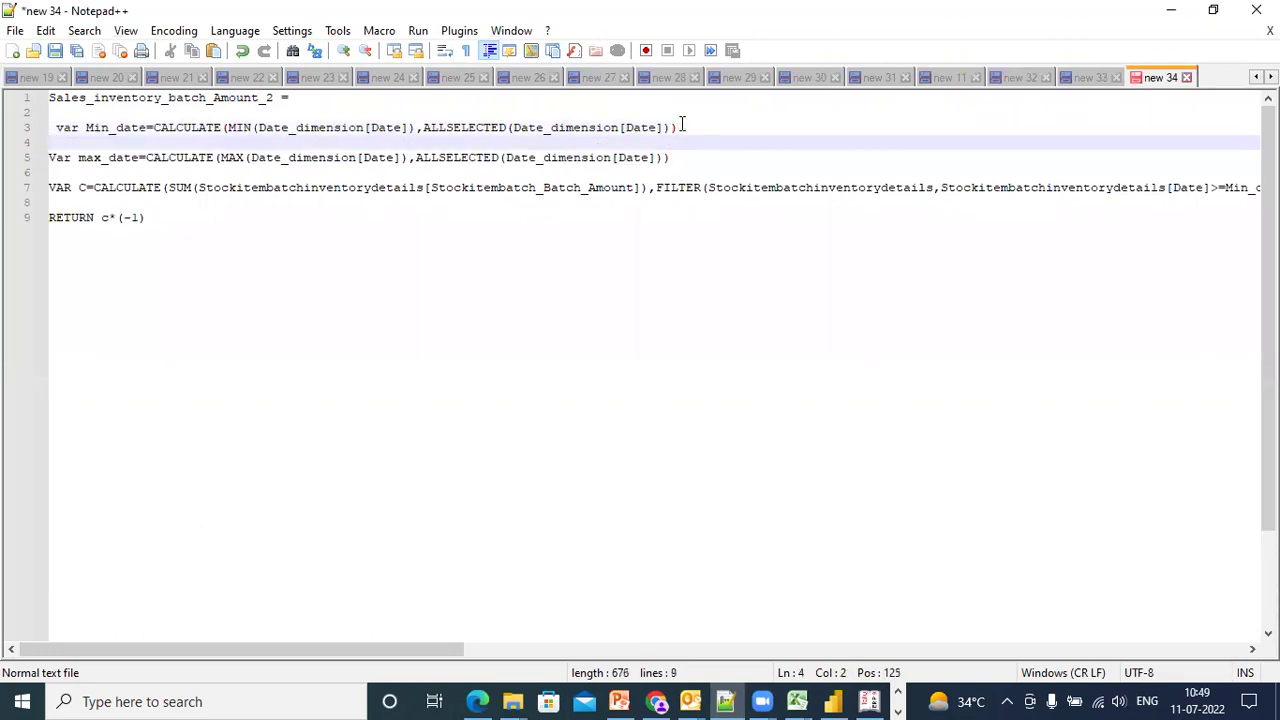
text(Var first)
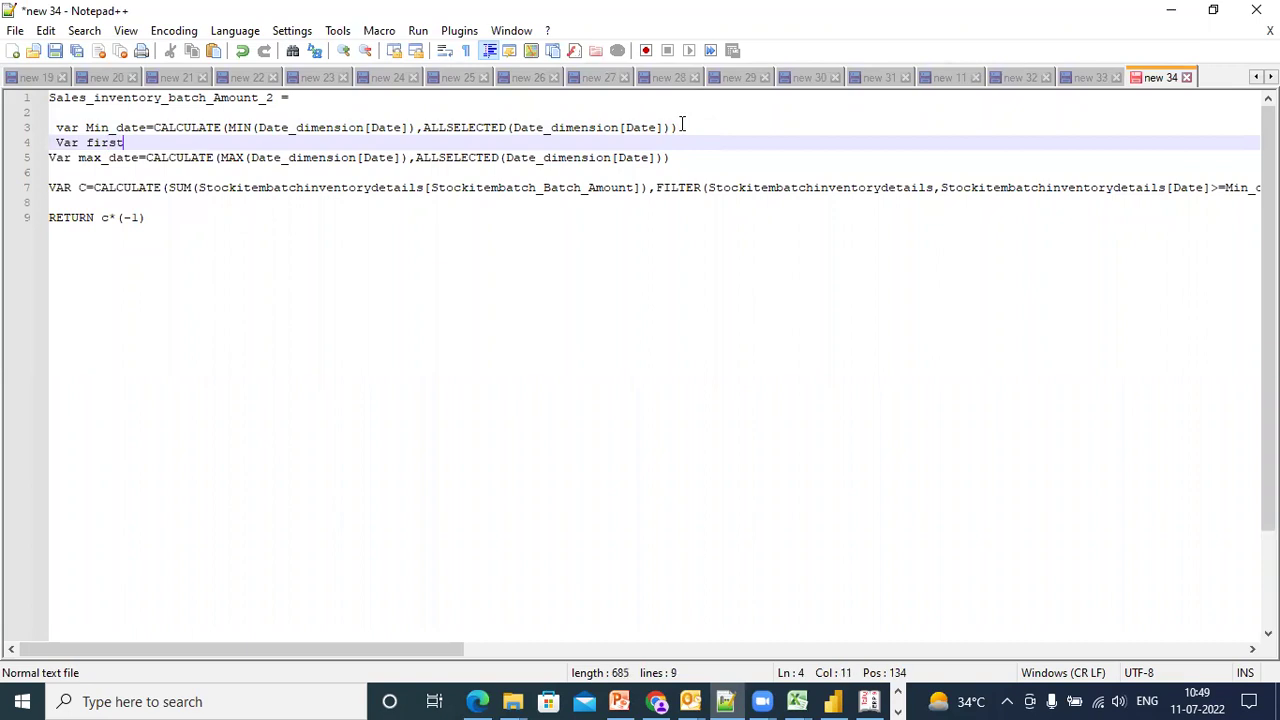
text(date_lastmonth)
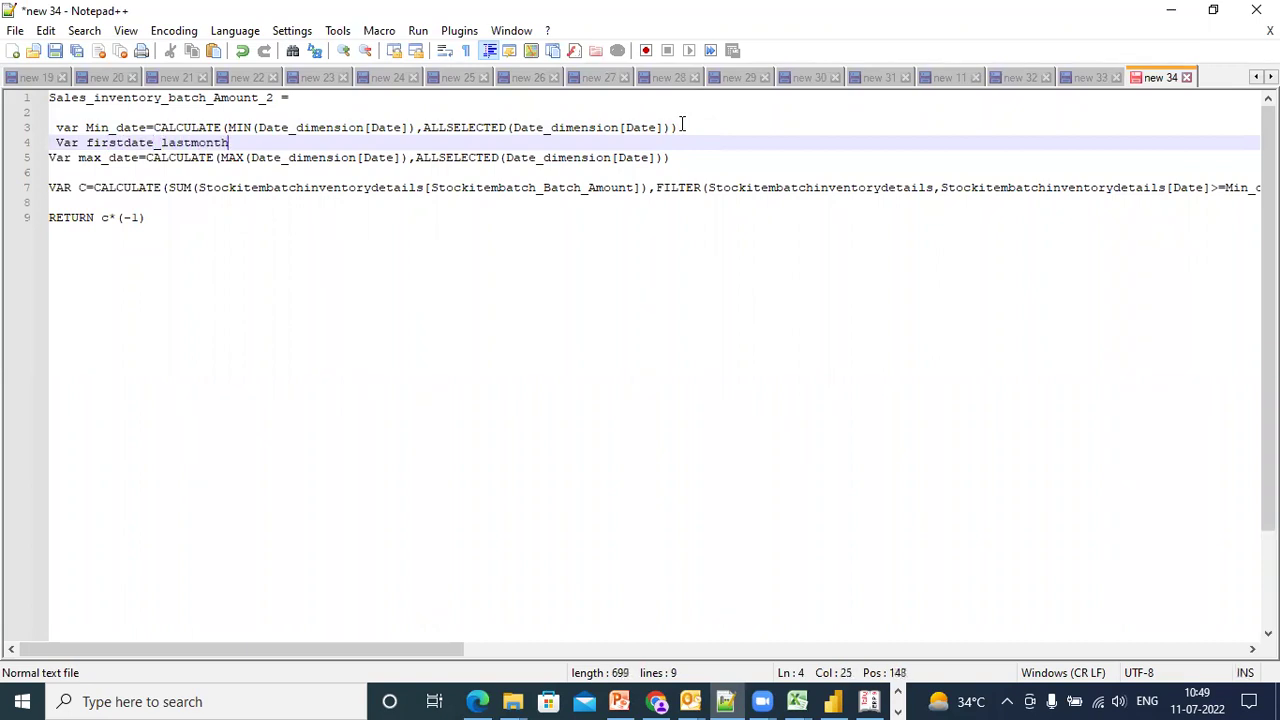
text(=calculate(Minda)
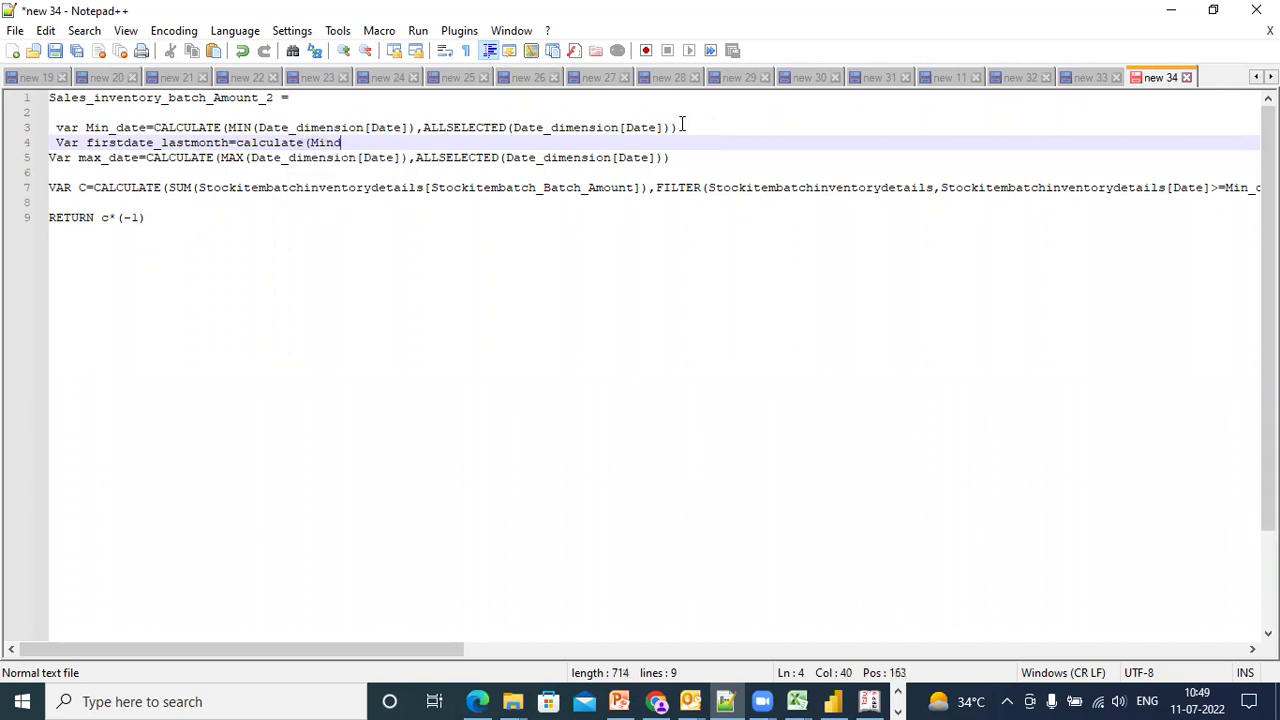
key(BackSpace)
key(BackSpace)
text((Date))
drag(410, 127, 258, 131)
key(ctrl+c)
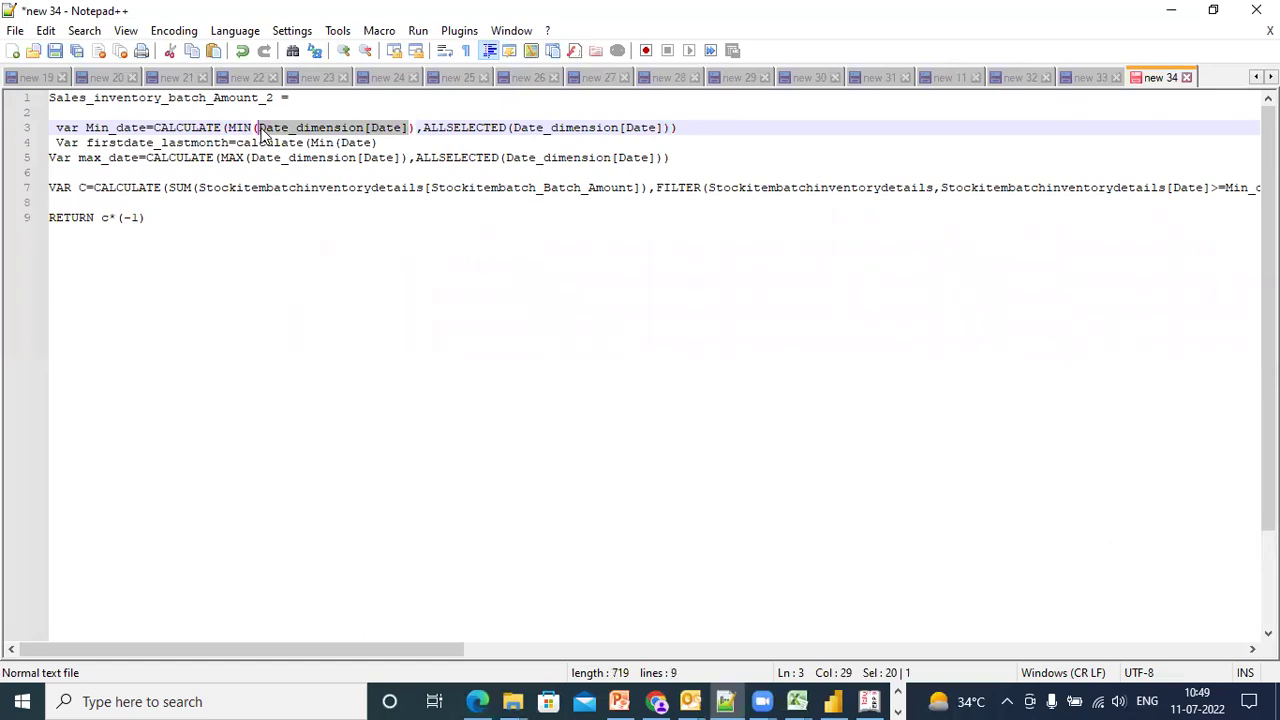
drag(373, 142, 343, 143)
key(ctrl+v)
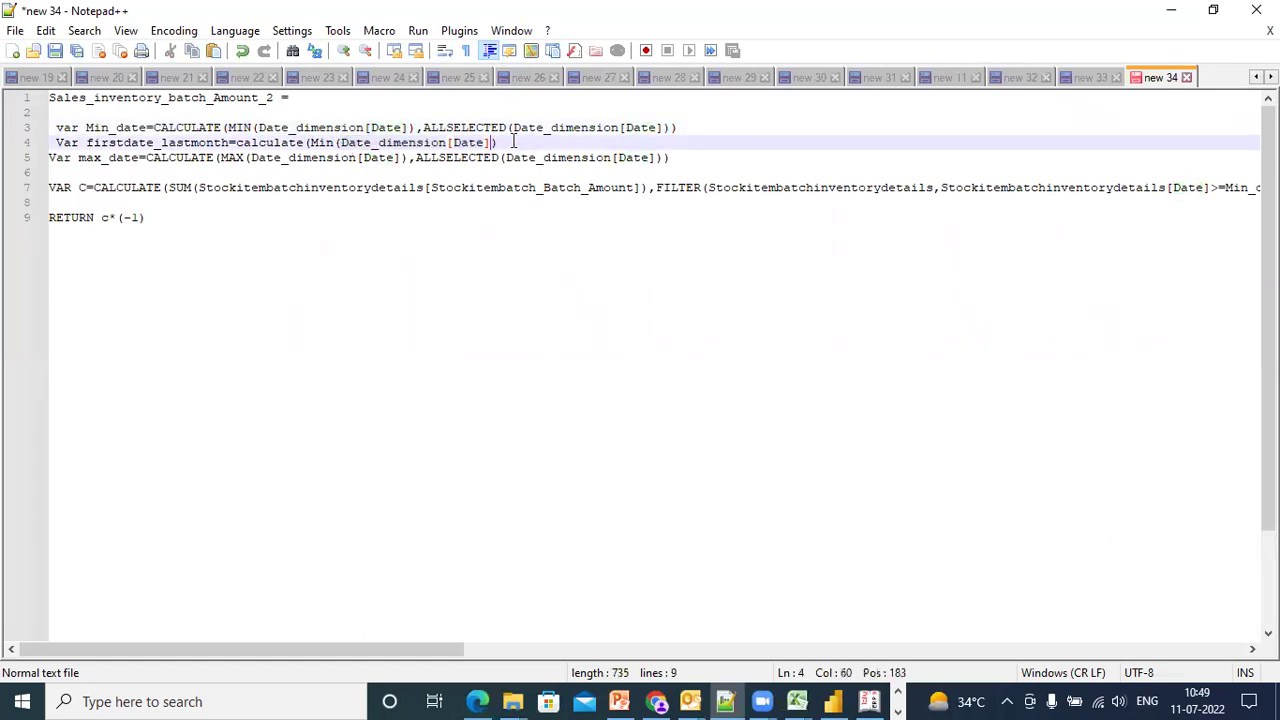
key(End)
Continue the variable with ',filter(all(Date_dimension),Date_dimension[Date]='
text(,filter(all()
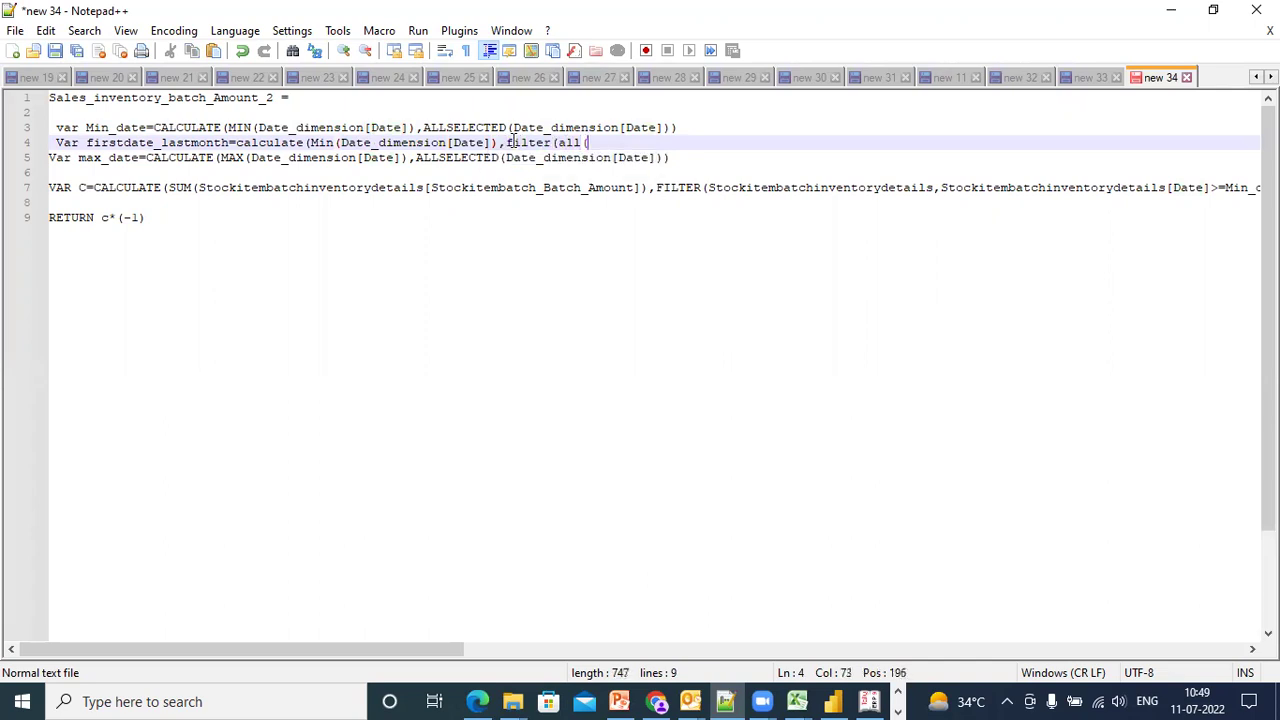
drag(619, 128, 514, 131)
key(ctrl+c)
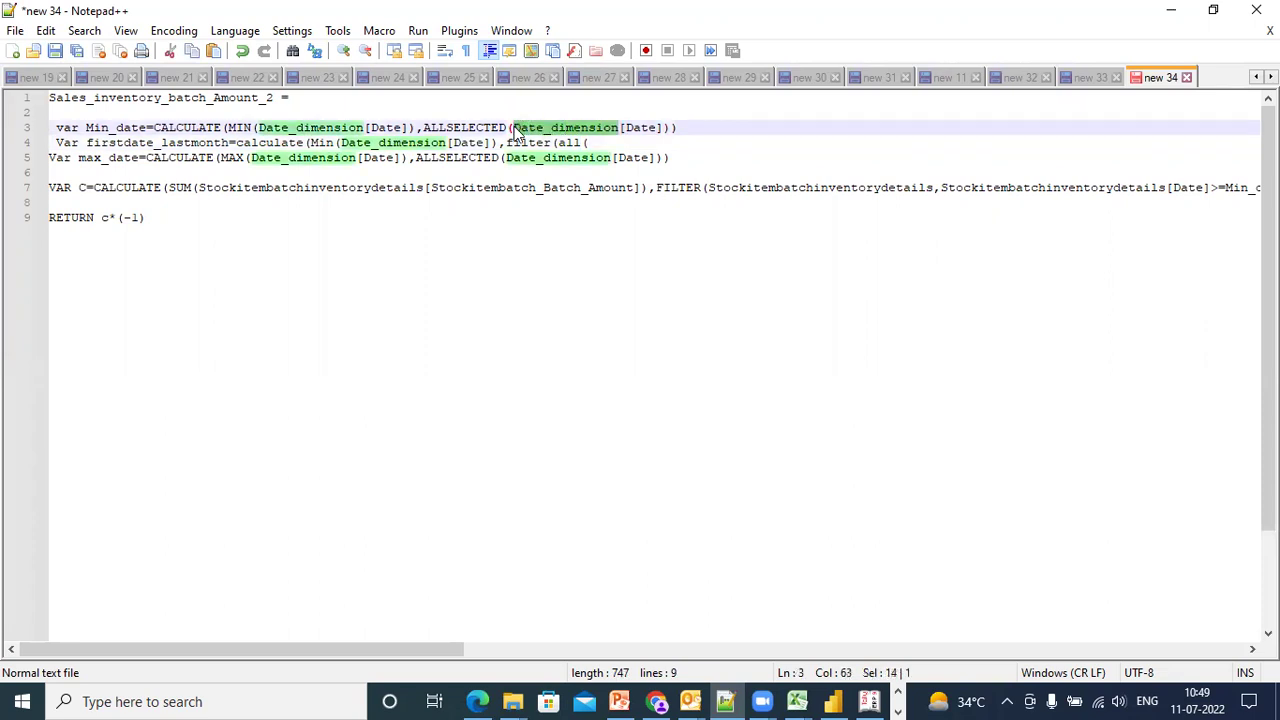
click(604, 142)
key(ctrl+v)
text())
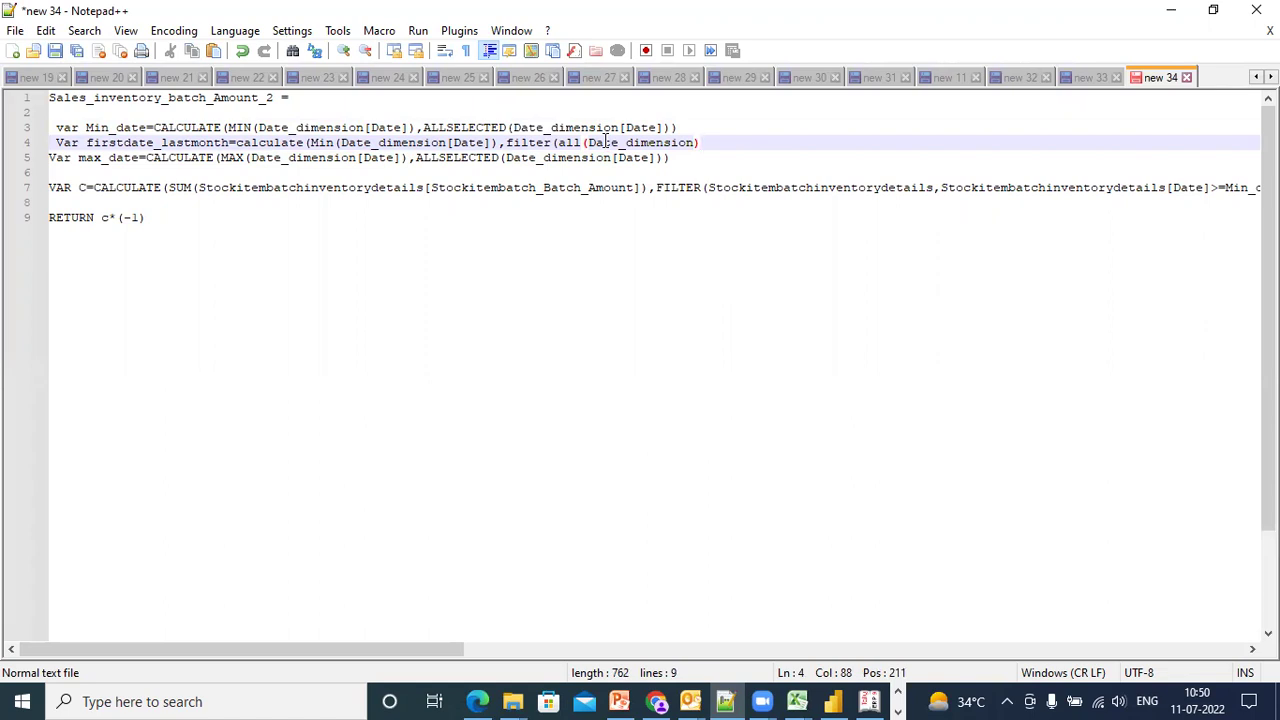
text(,)
drag(663, 127, 513, 131)
key(ctrl+c)
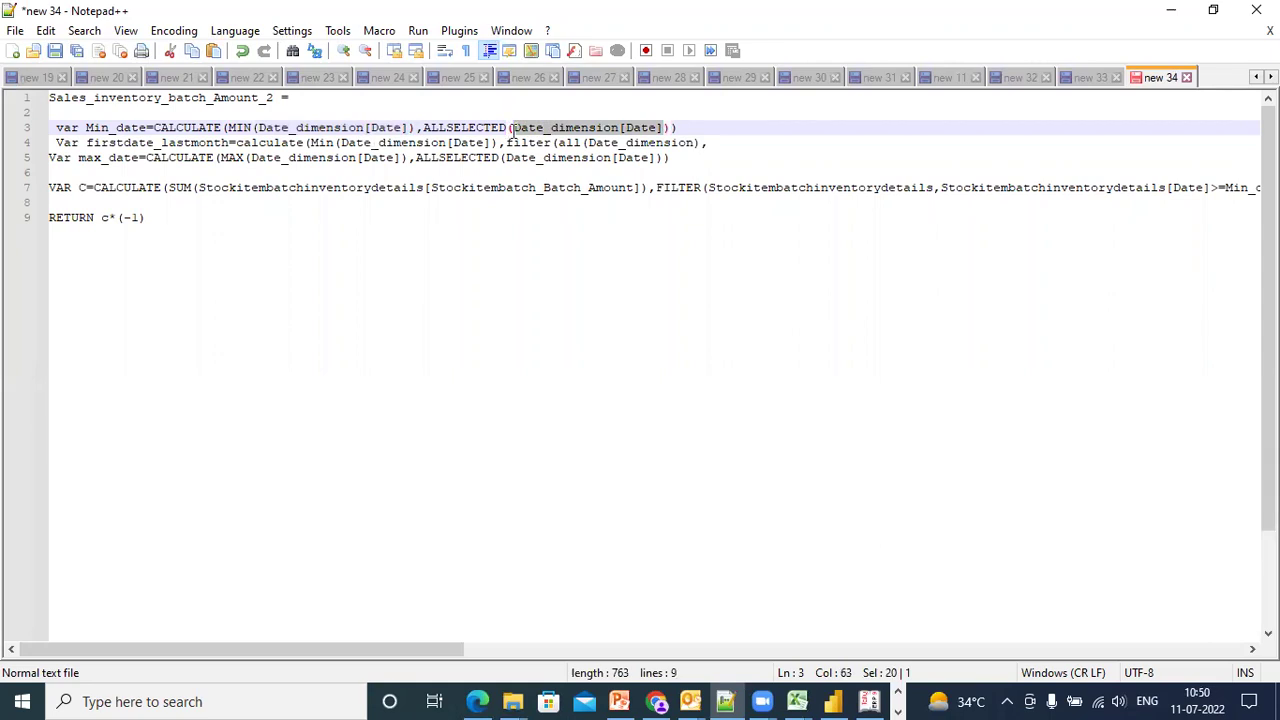
click(740, 142)
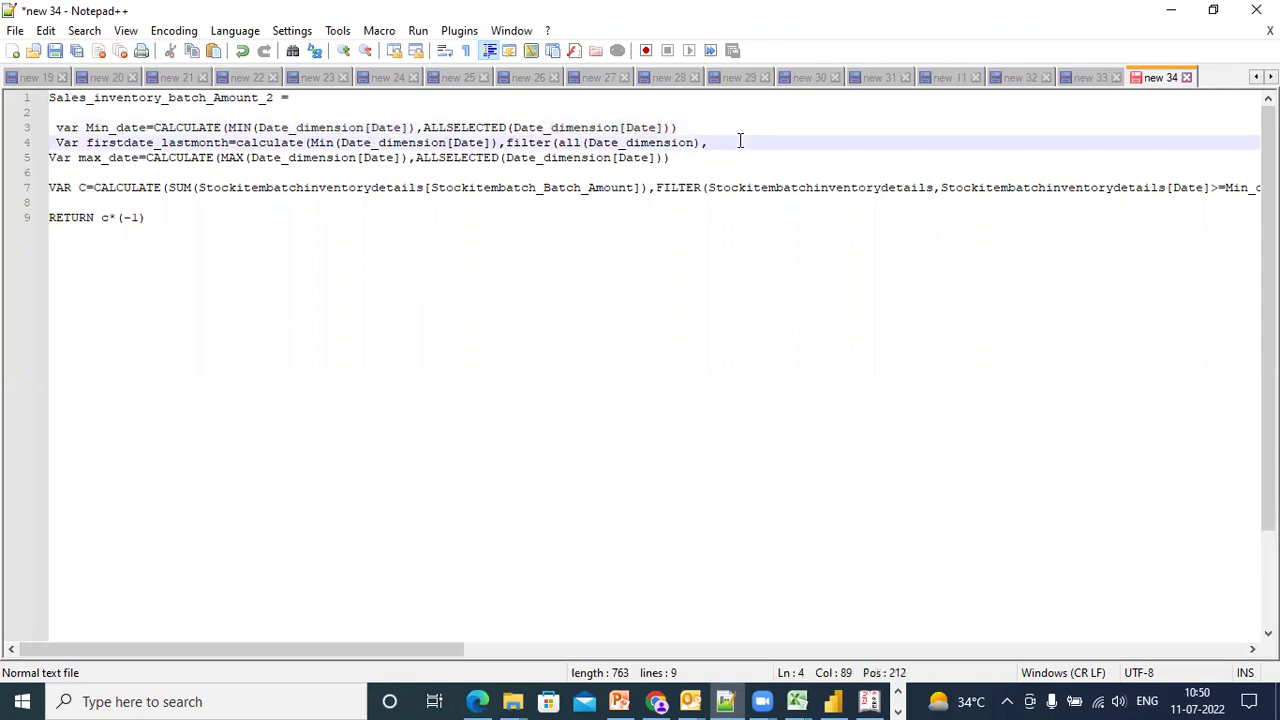
key(ctrl+v)
text(=)
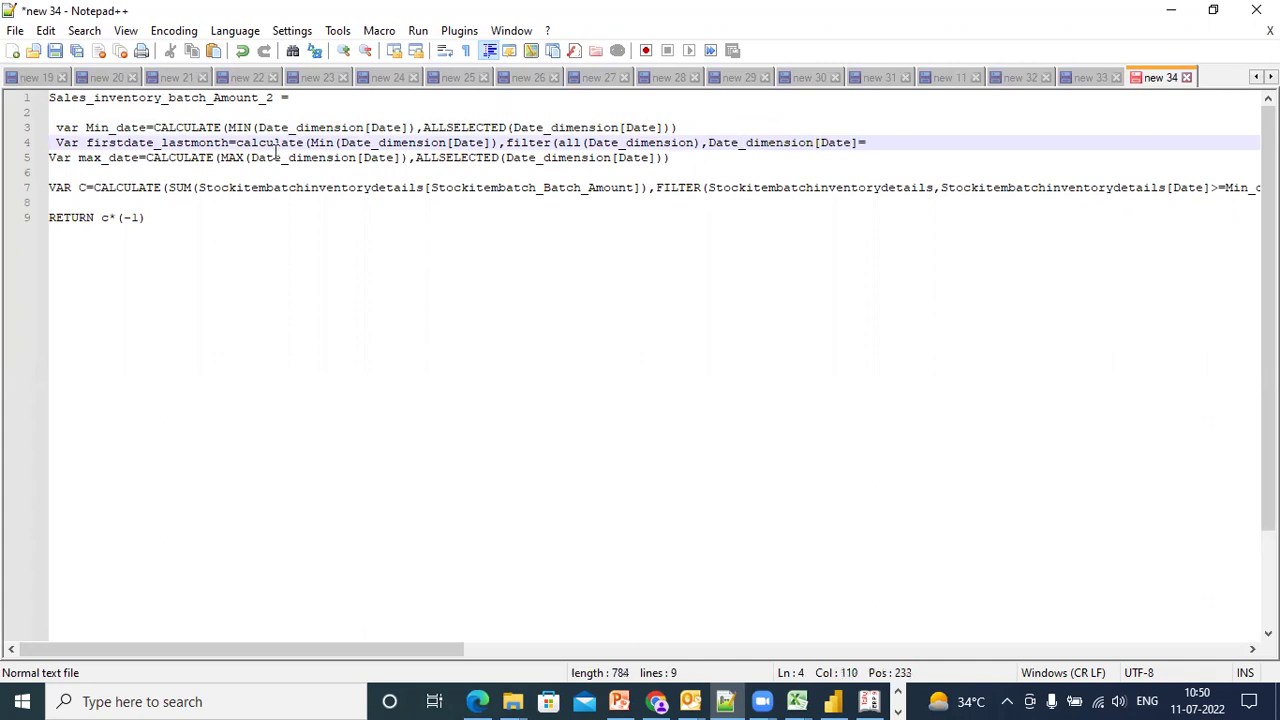
Finish the filter condition with Min_date and a closing parenthesis, then delete Min's Date_dimension[Date] argument
drag(147, 127, 86, 129)
key(ctrl+c)
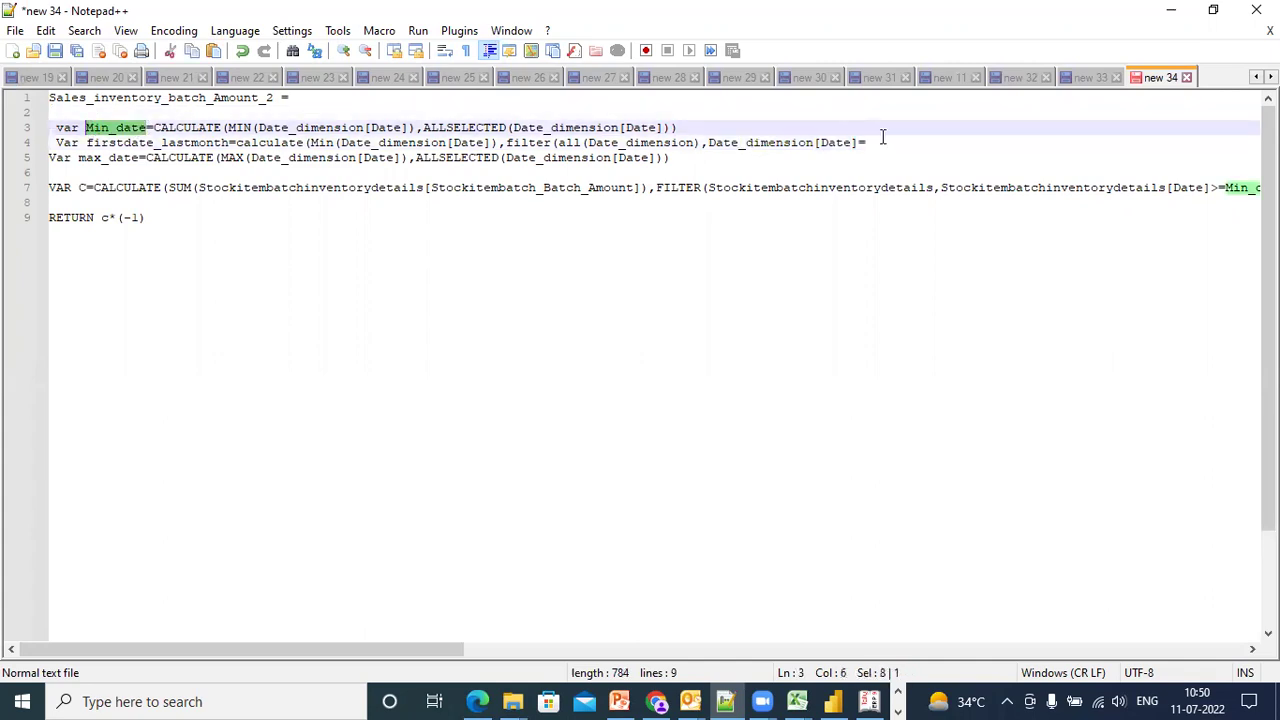
click(884, 138)
key(ctrl+v)
text())
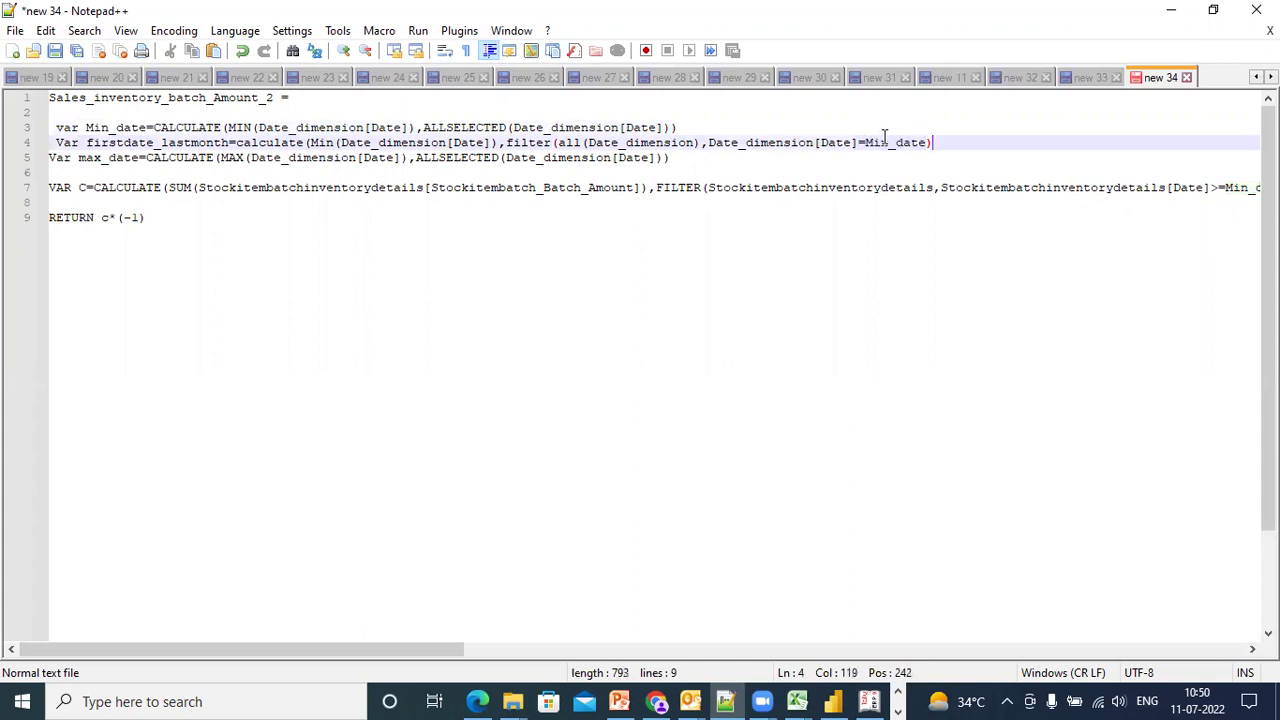
click(490, 142)
drag(490, 142, 340, 143)
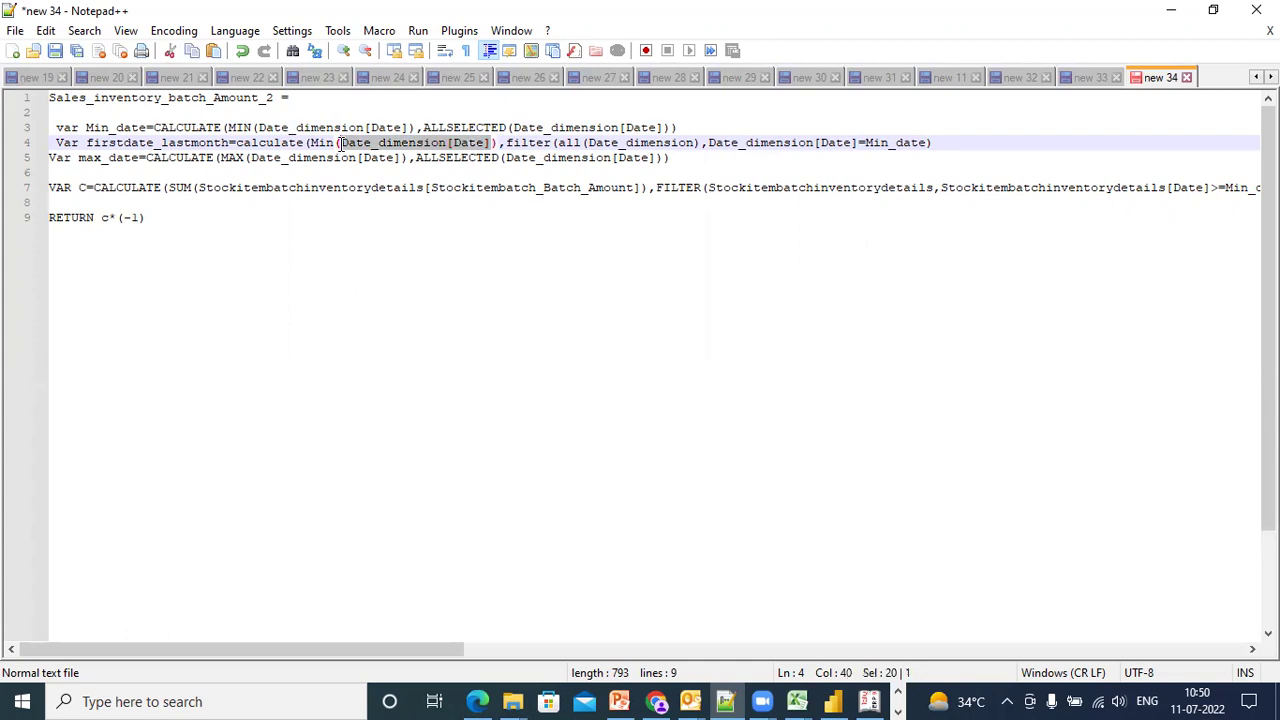
key(Delete)
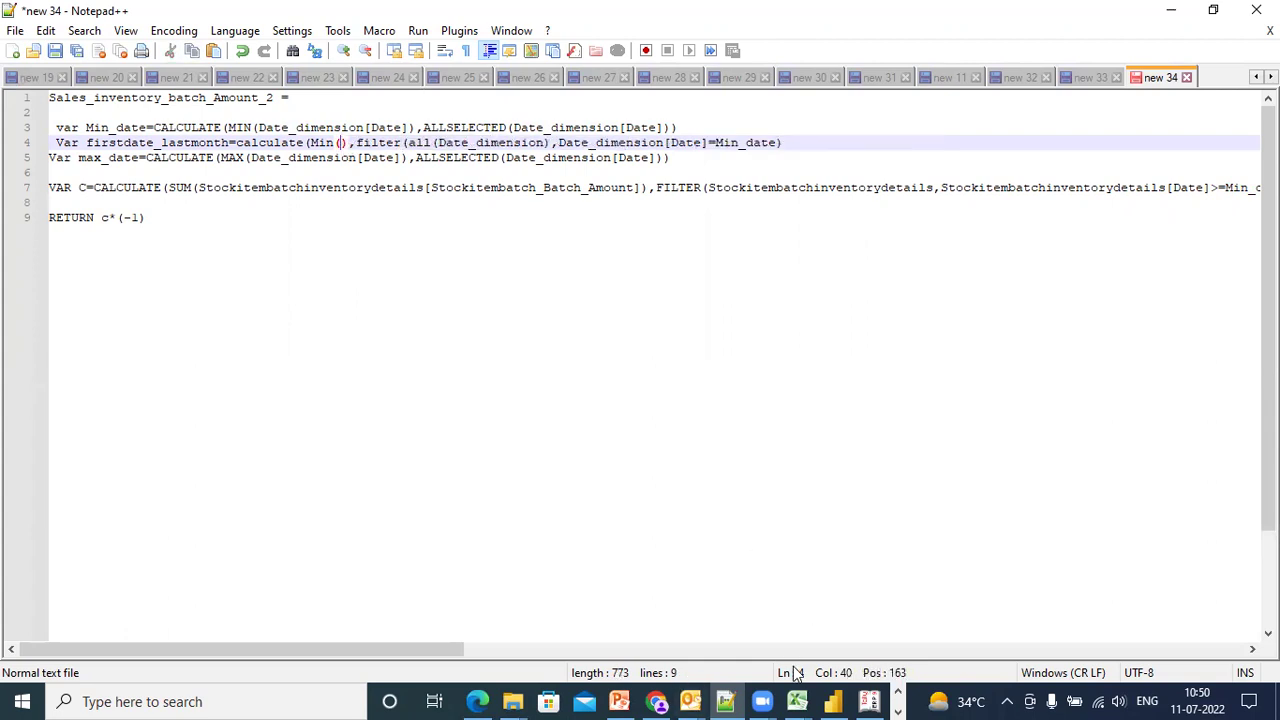
Copy the Firstdate_1_month column name from Date_dimension's Data view, then return to Notepad++
click(840, 700)
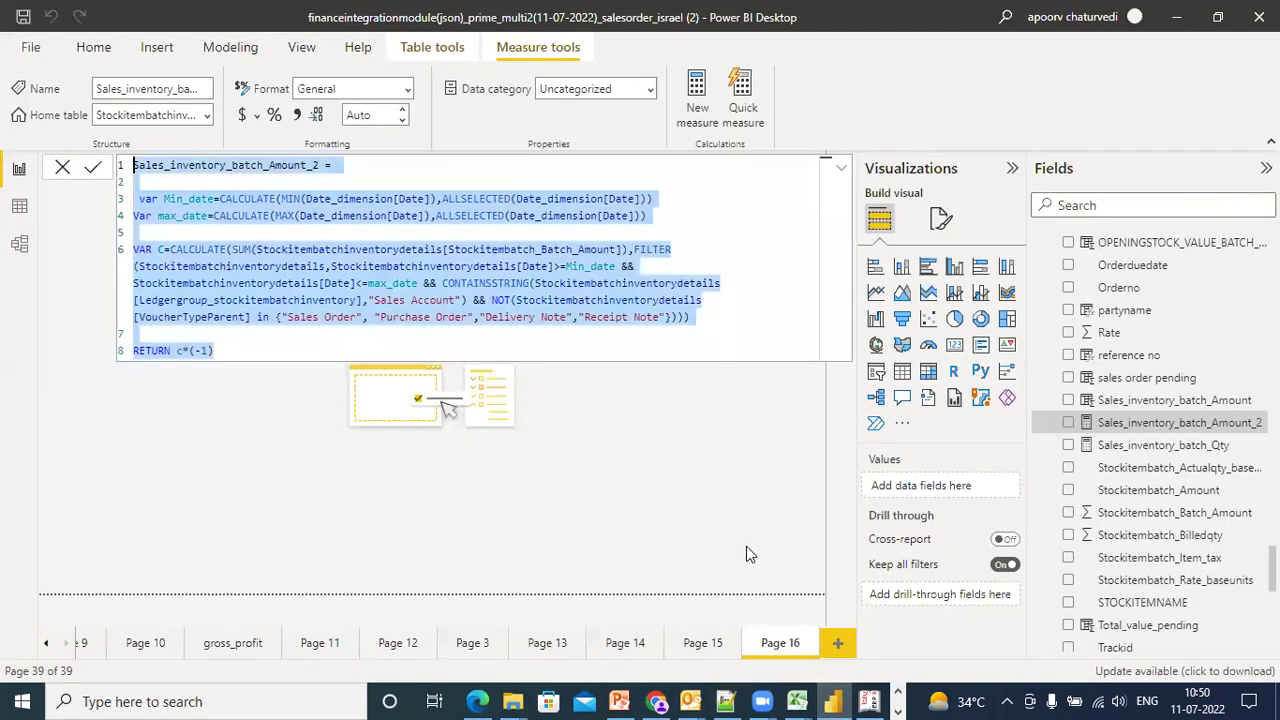
click(19, 207)
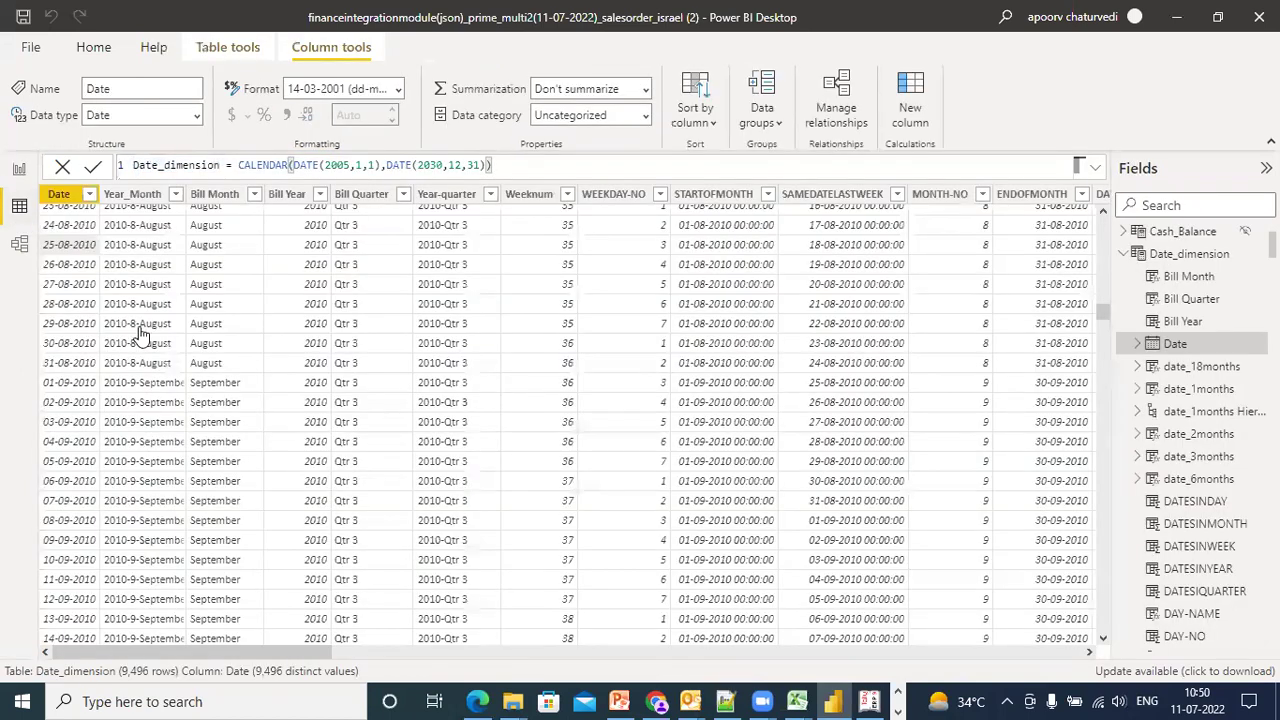
drag(298, 656, 817, 655)
click(922, 195)
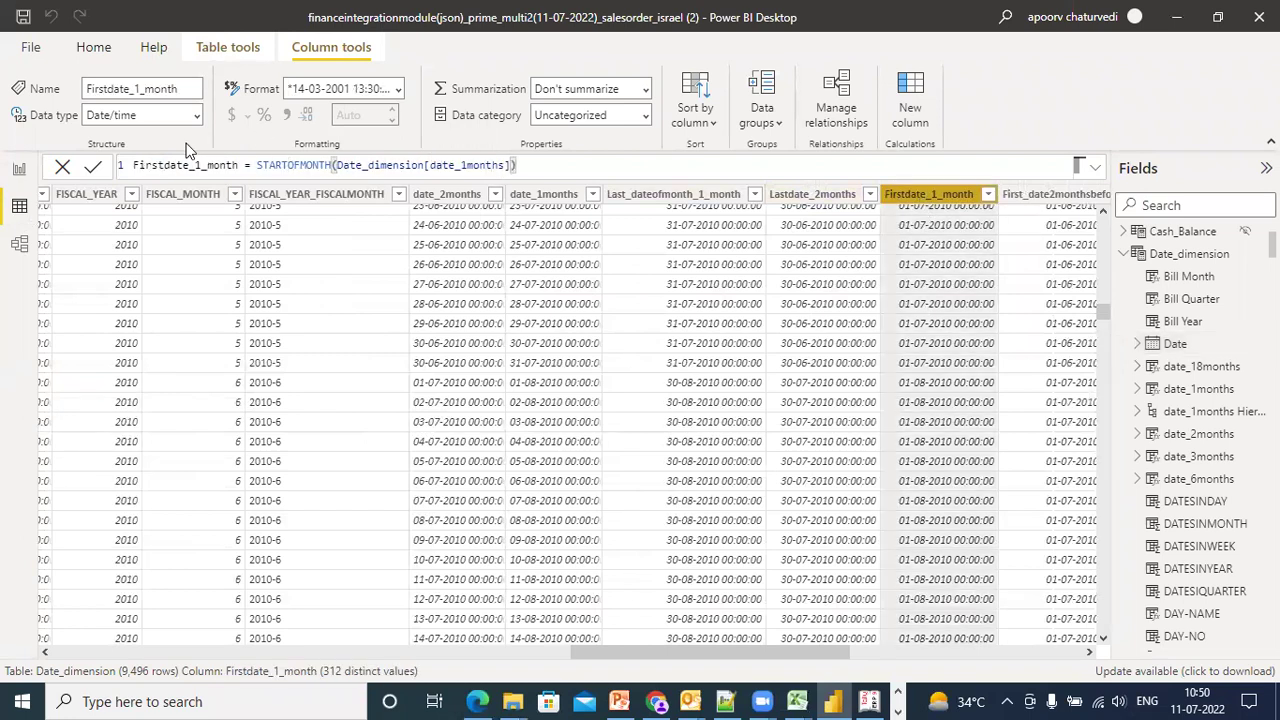
drag(238, 165, 132, 168)
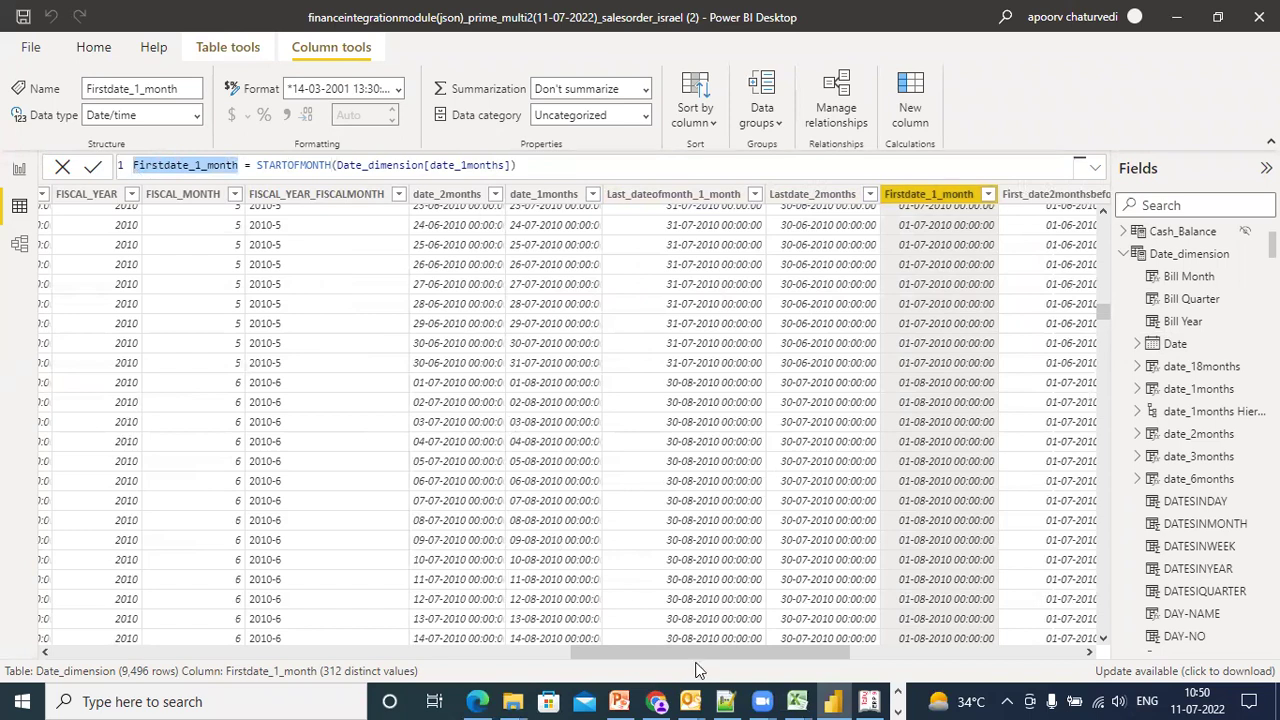
click(726, 701)
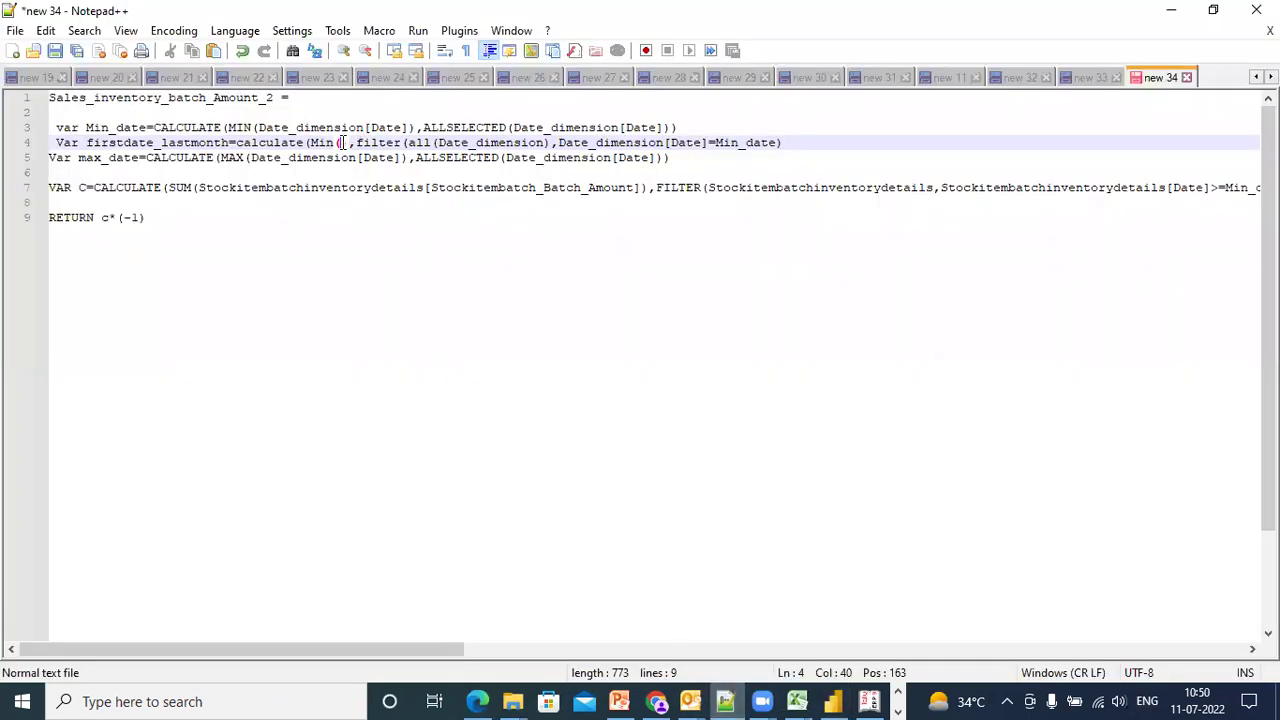
Put Firstdate_1_month inside Min on line 4 and start a 'Var lastdate_lastmonth=' line
key(ctrl+v)
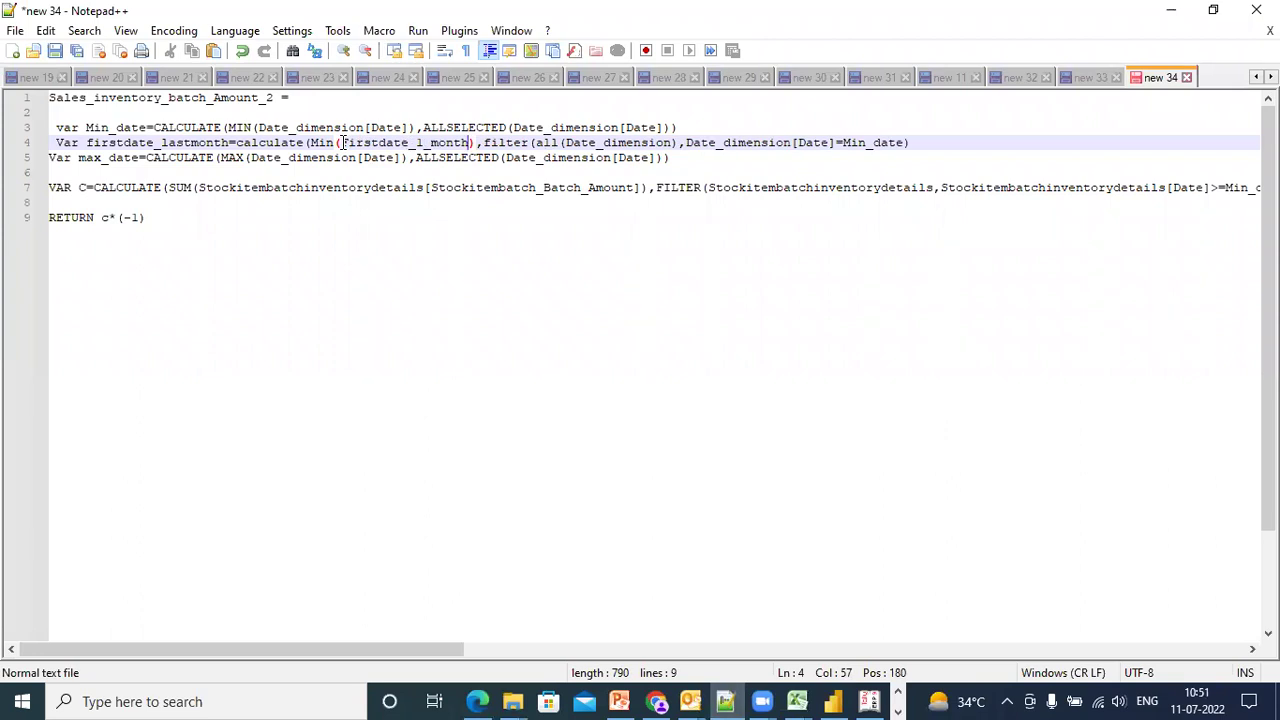
click(933, 145)
key(Return)
text(Var lastdate)
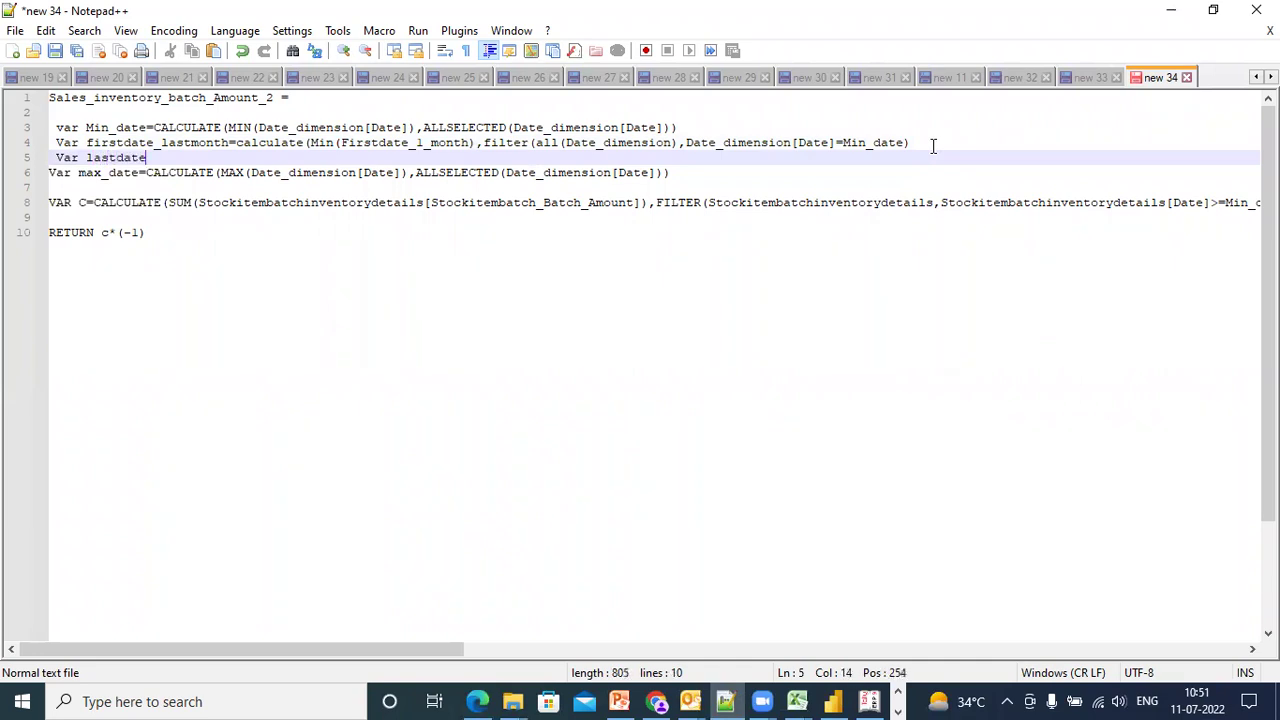
text(_lastmonth=)
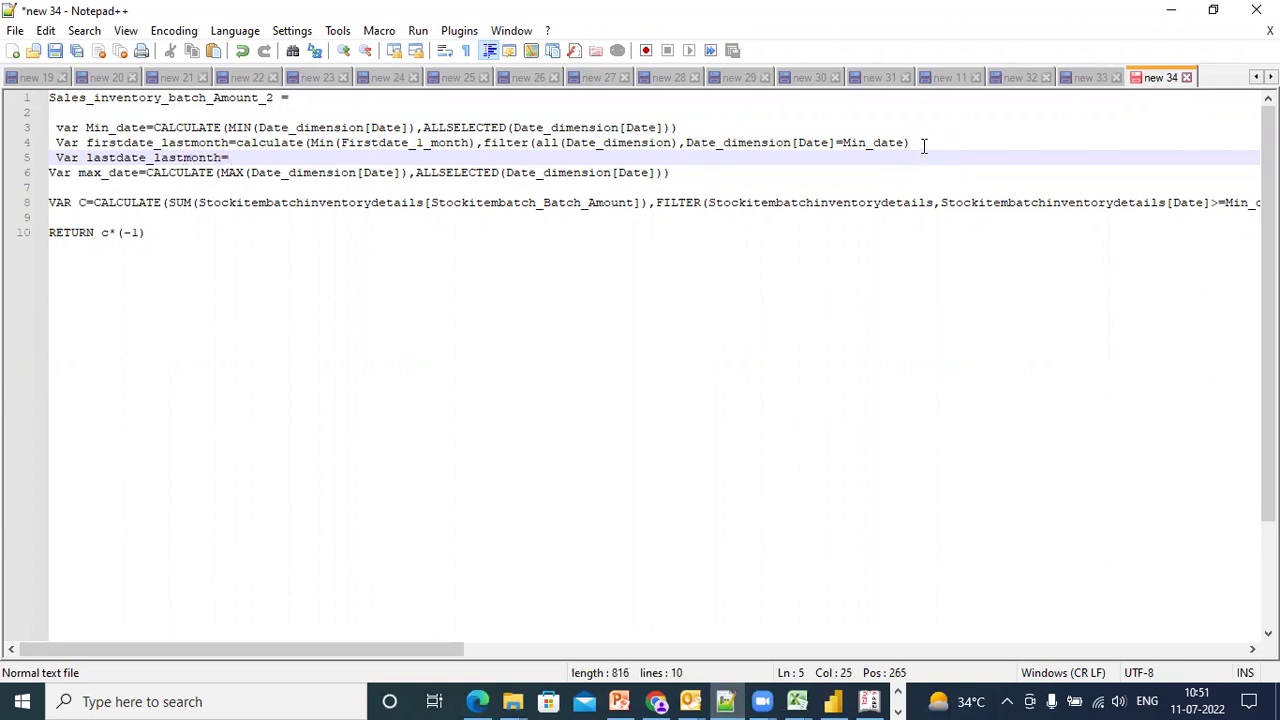
Copy line 4's calculate expression into the new lastdate_lastmonth variable
drag(924, 143, 238, 141)
click(240, 157)
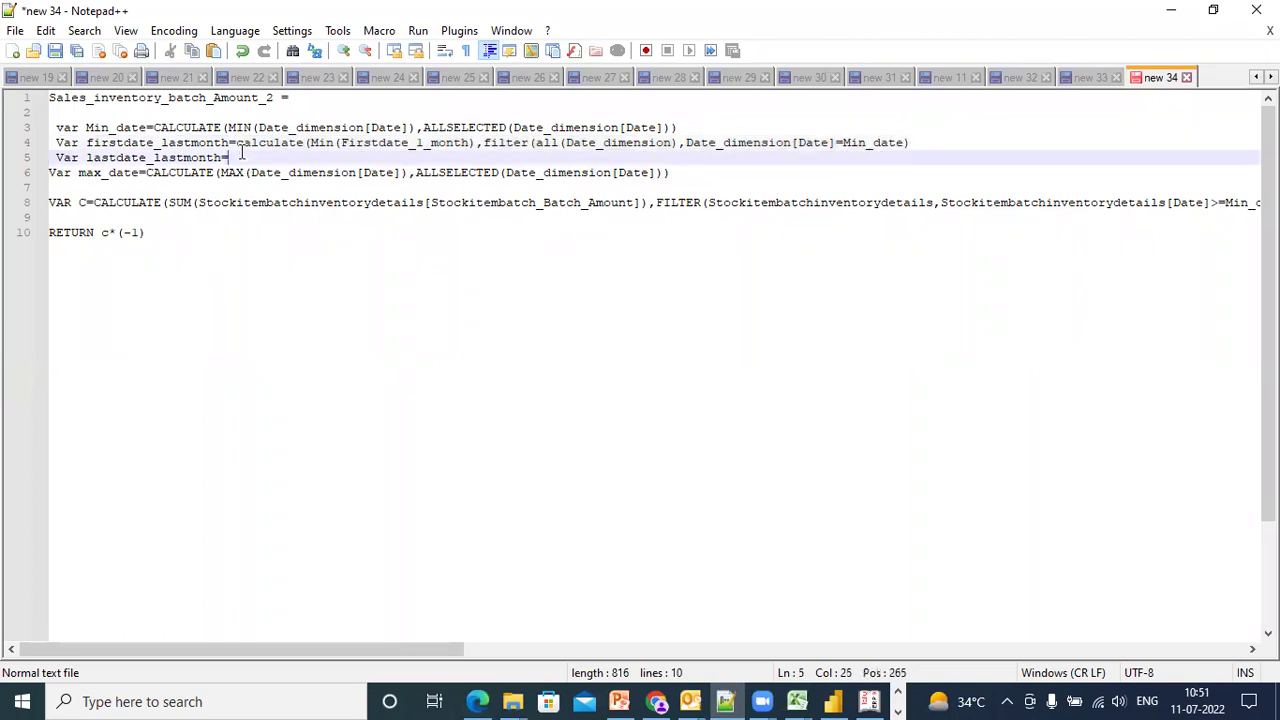
text(calculate(Min(Firstdate_l_month),filter(all(Date_dimension),Date_dimension[Date]=Min_date))
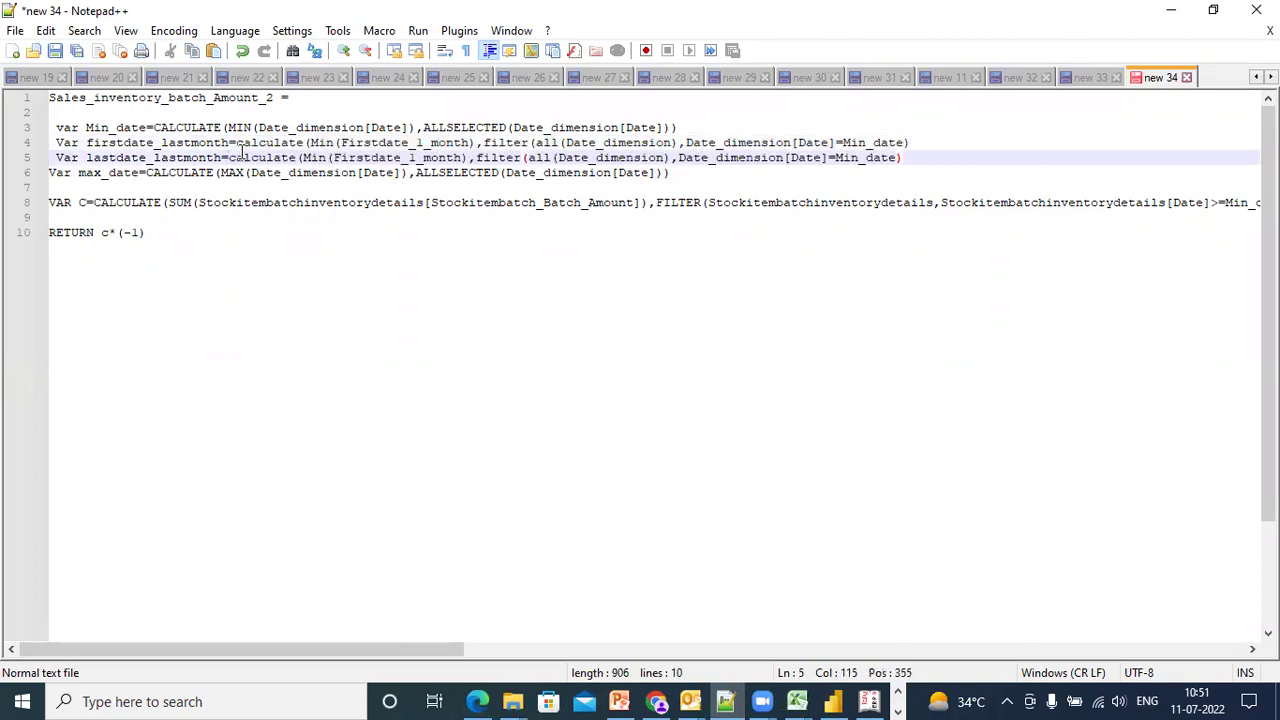
Copy the Last_dateofmonth_1_month column name (ENDOFMONTH of date_1months), then return to Notepad++
click(835, 699)
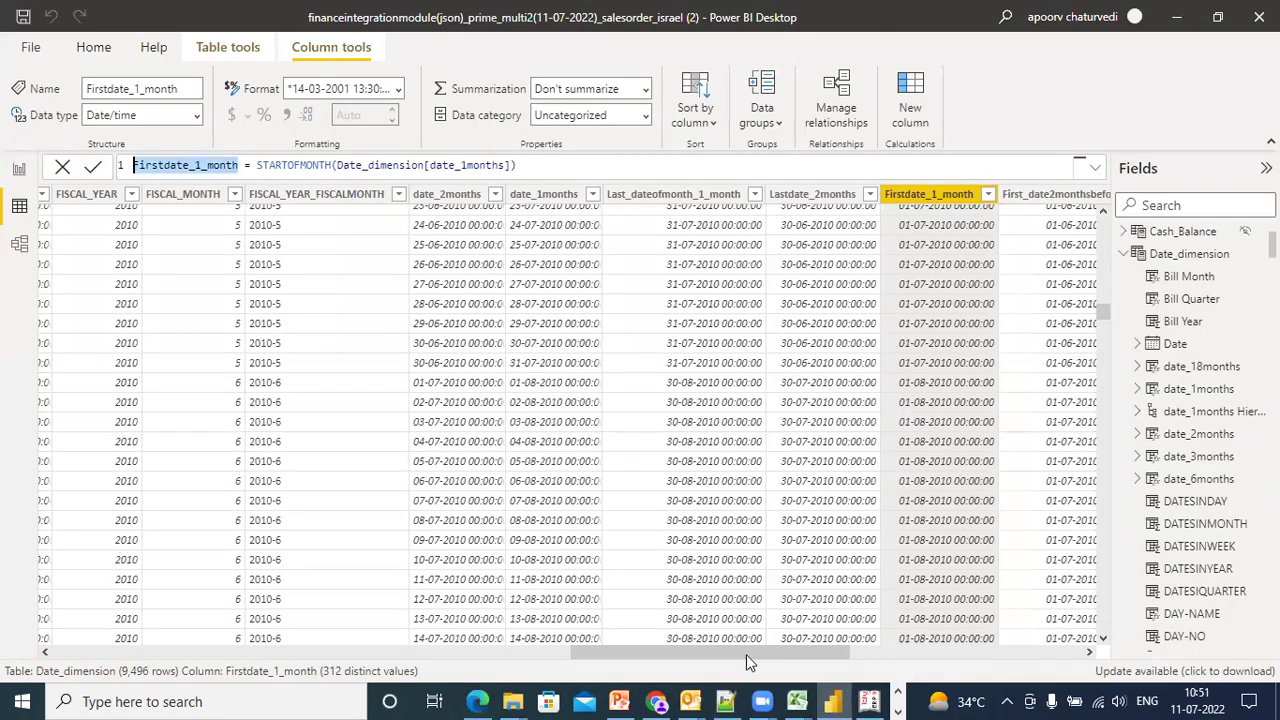
drag(746, 651, 748, 649)
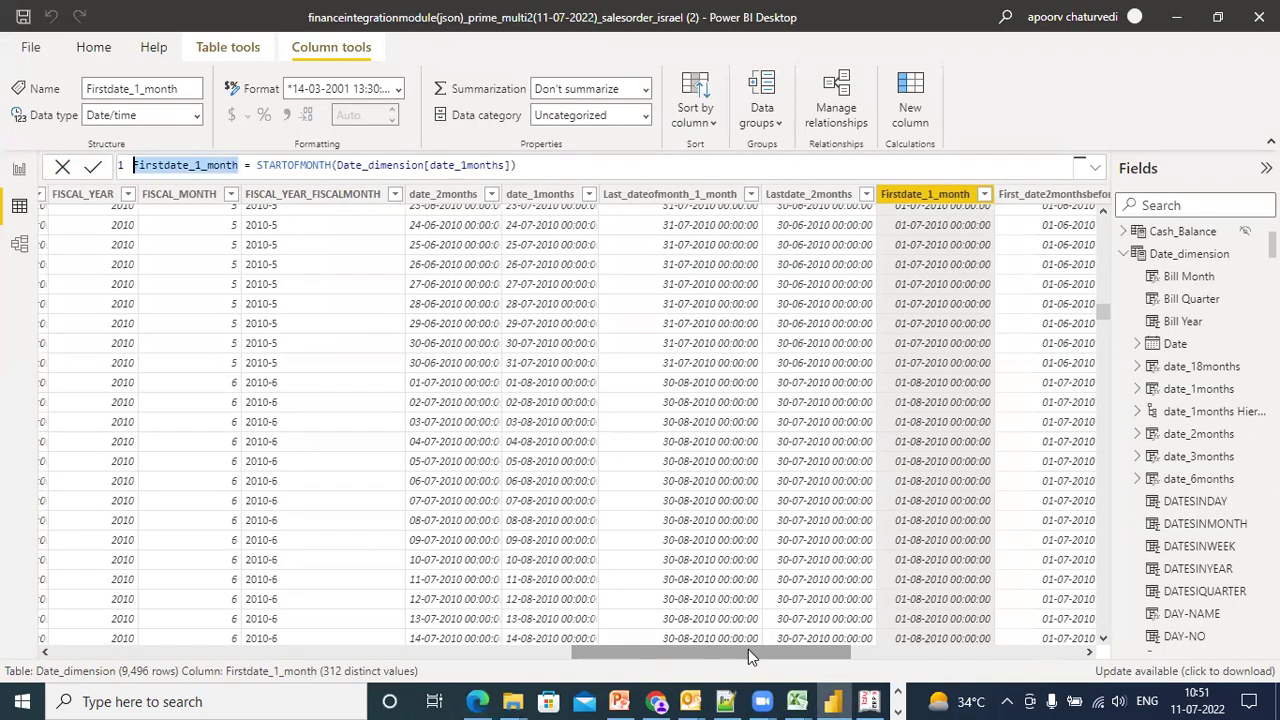
click(666, 198)
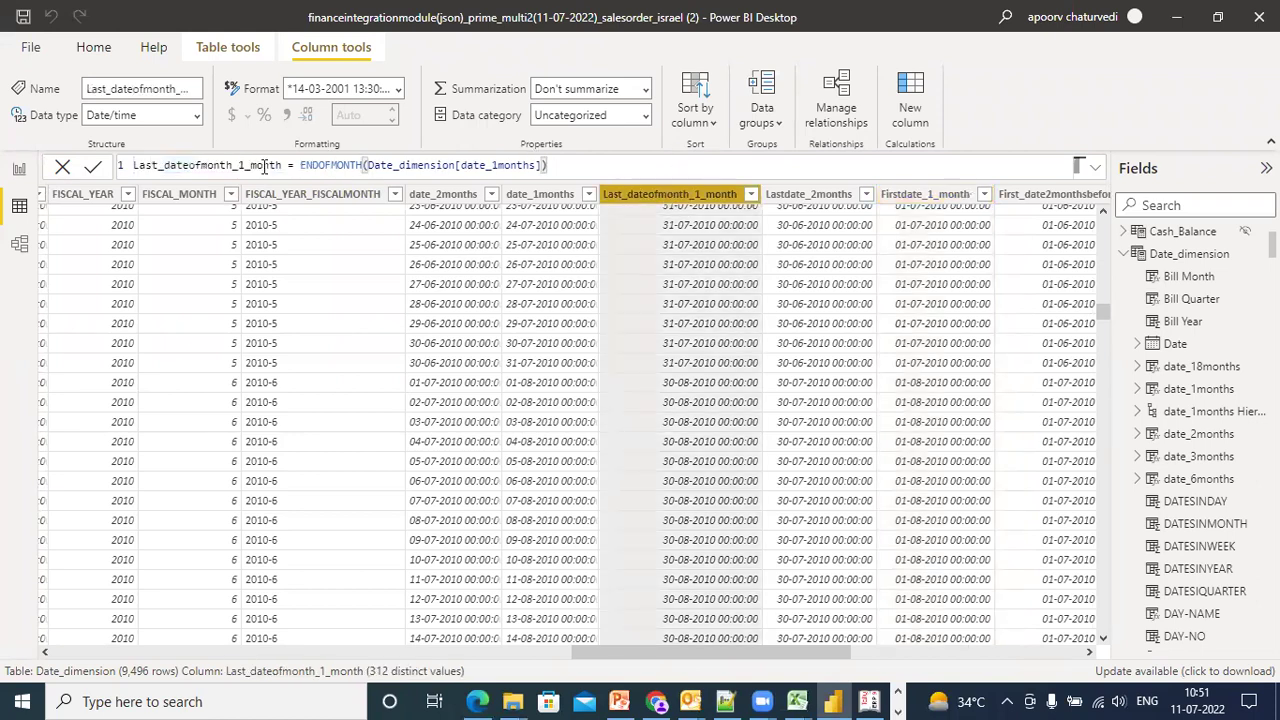
drag(282, 166, 133, 165)
key(ctrl+c)
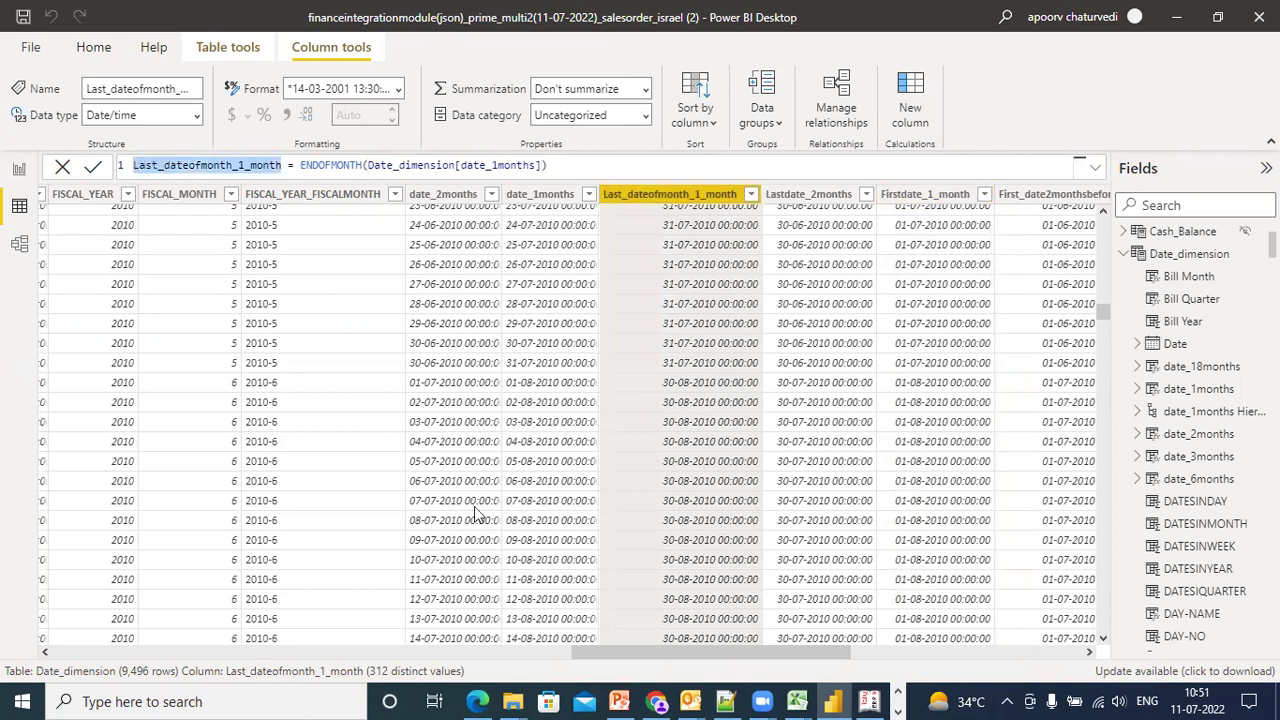
click(720, 699)
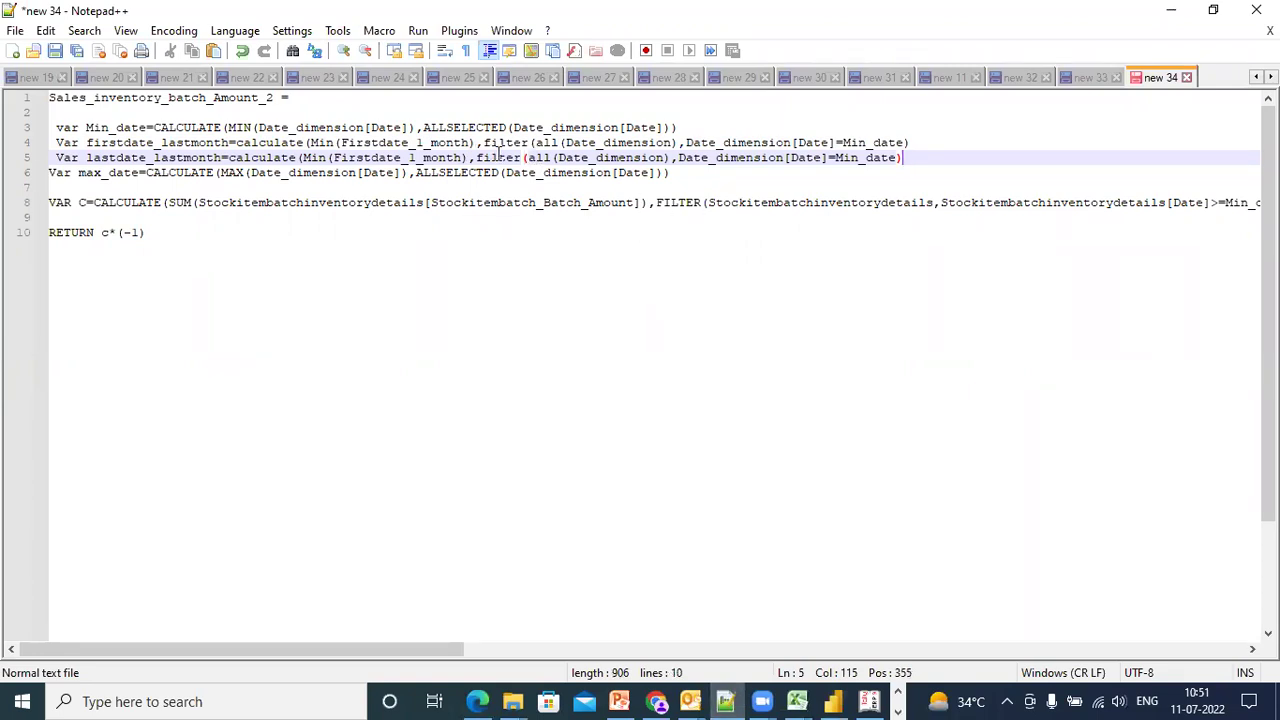
Replace Firstdate_1_month with Last_dateofmonth_1_month inside Min on line 5
drag(462, 158, 349, 160)
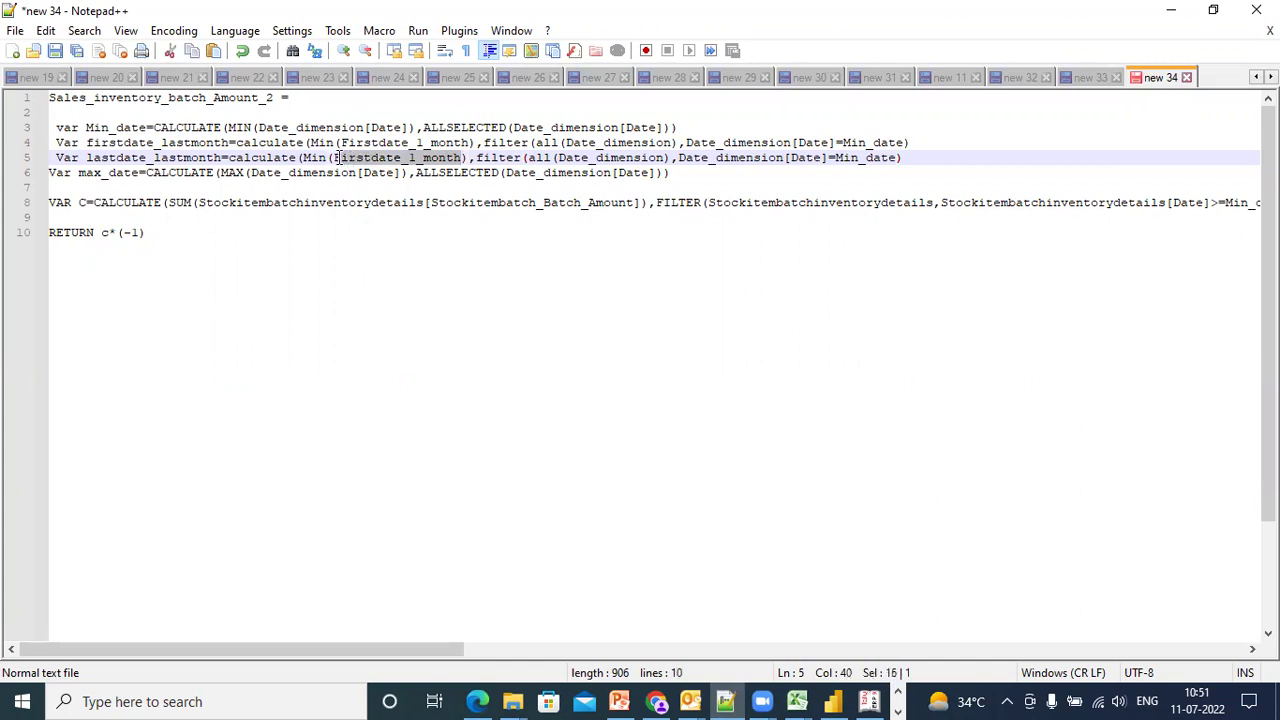
drag(337, 158, 339, 160)
key(BackSpace)
key(BackSpace)
key(ctrl+v)
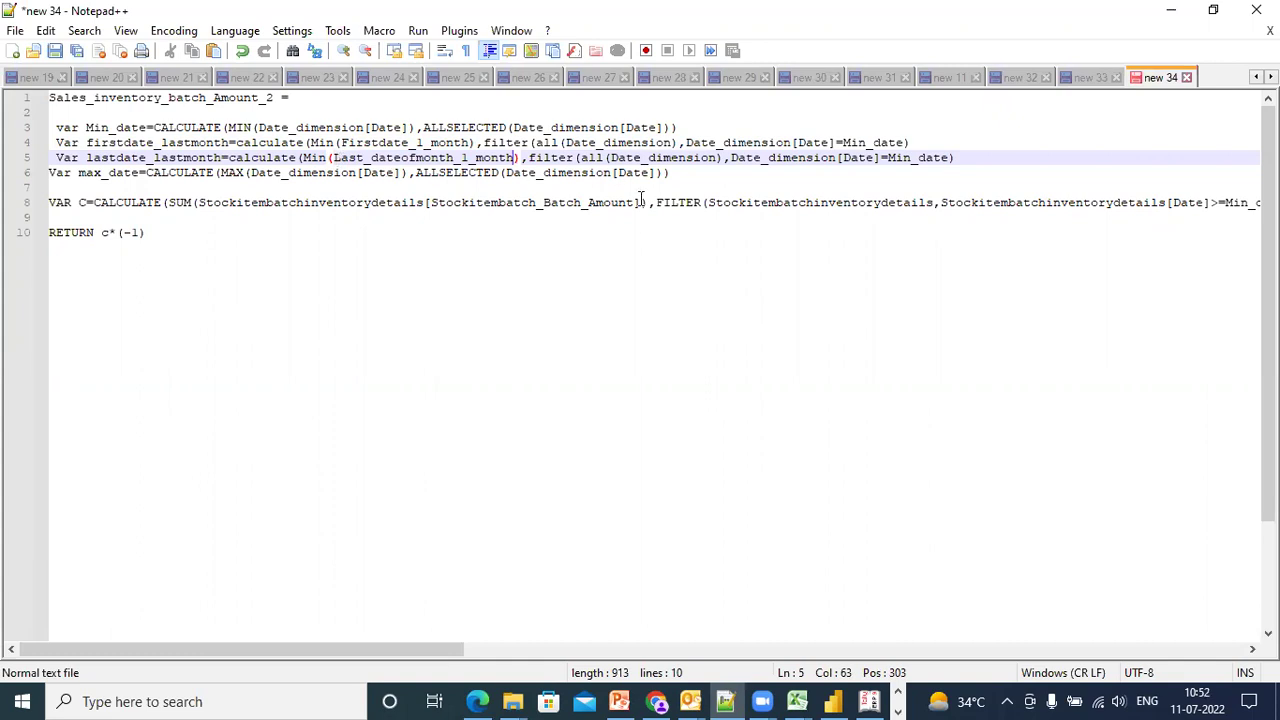
Break the FILTER and its date conditions onto separate lines
click(655, 200)
key(Return)
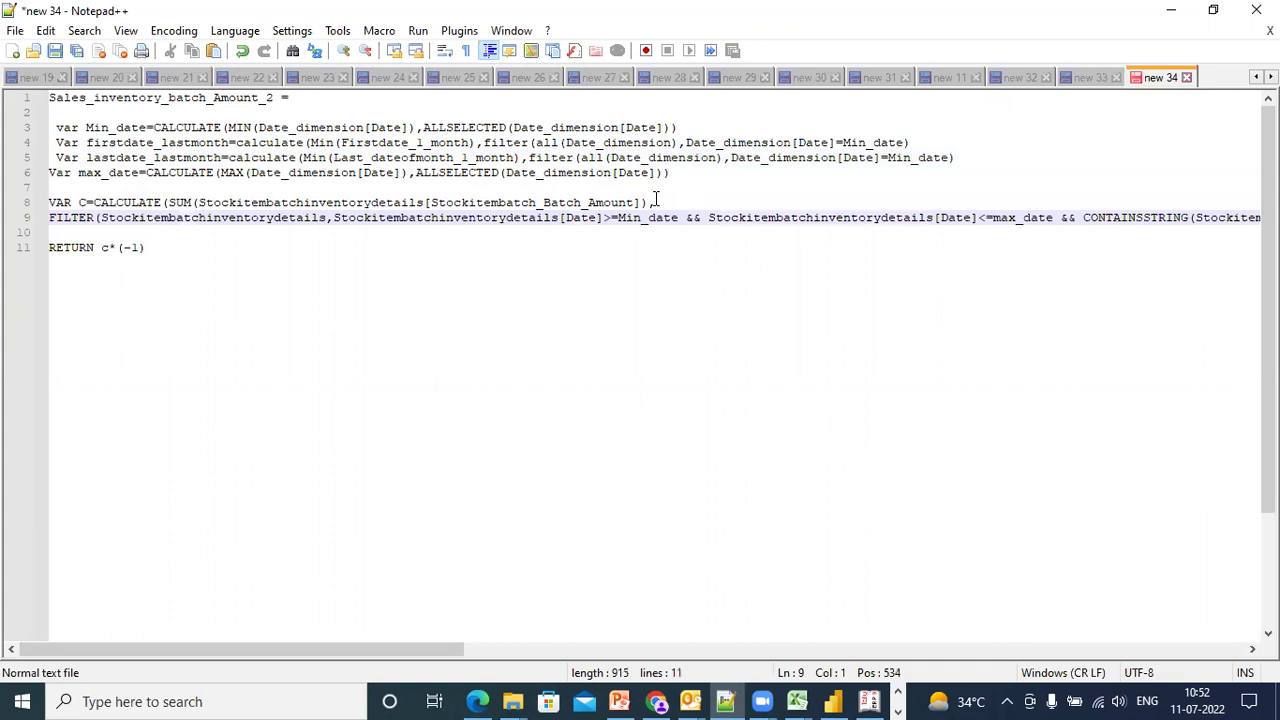
click(680, 217)
key(Return)
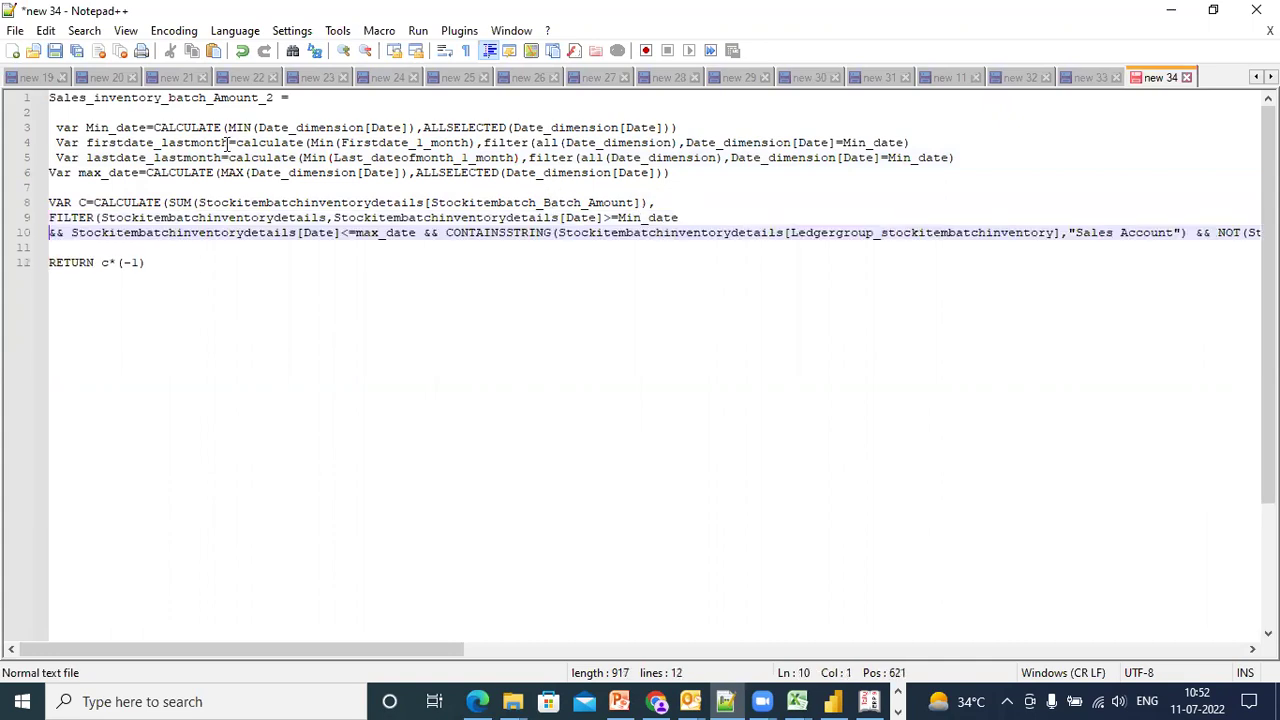
Replace Min_date with firstdate_lastmonth and max_date with lastdate_lastmonth in the date filter
drag(228, 143, 84, 146)
key(ctrl+c)
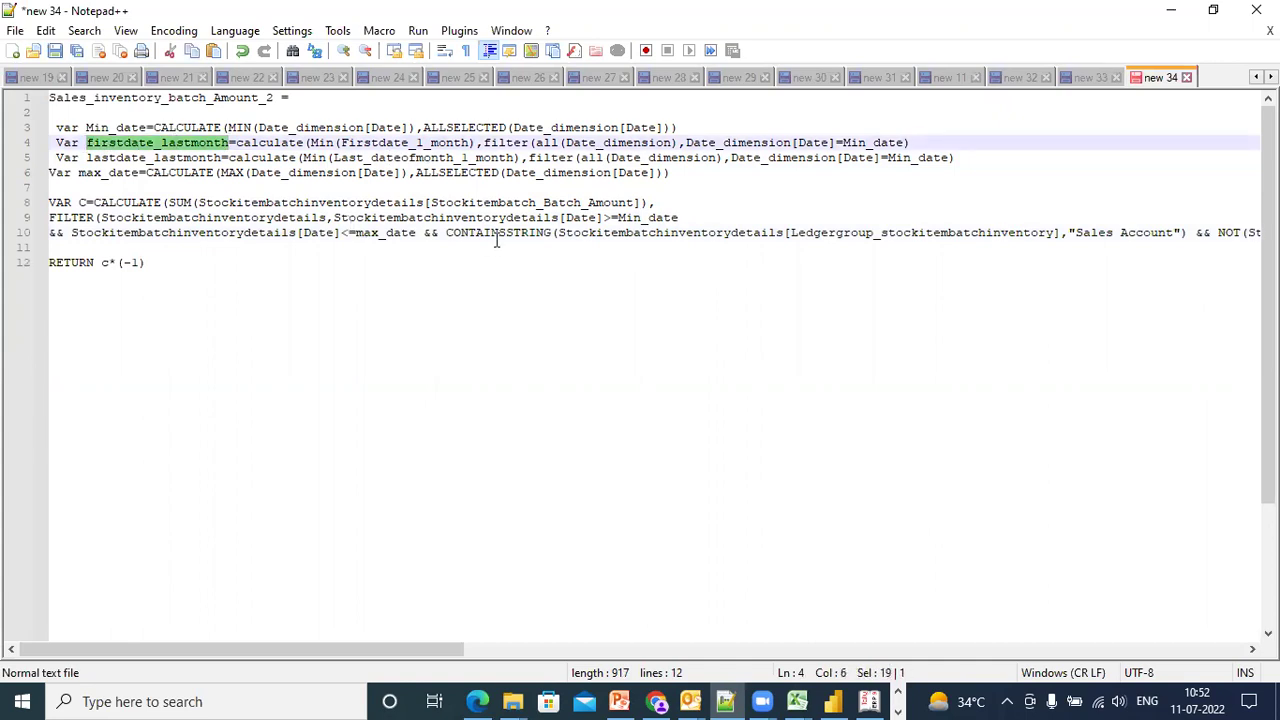
drag(684, 218, 618, 222)
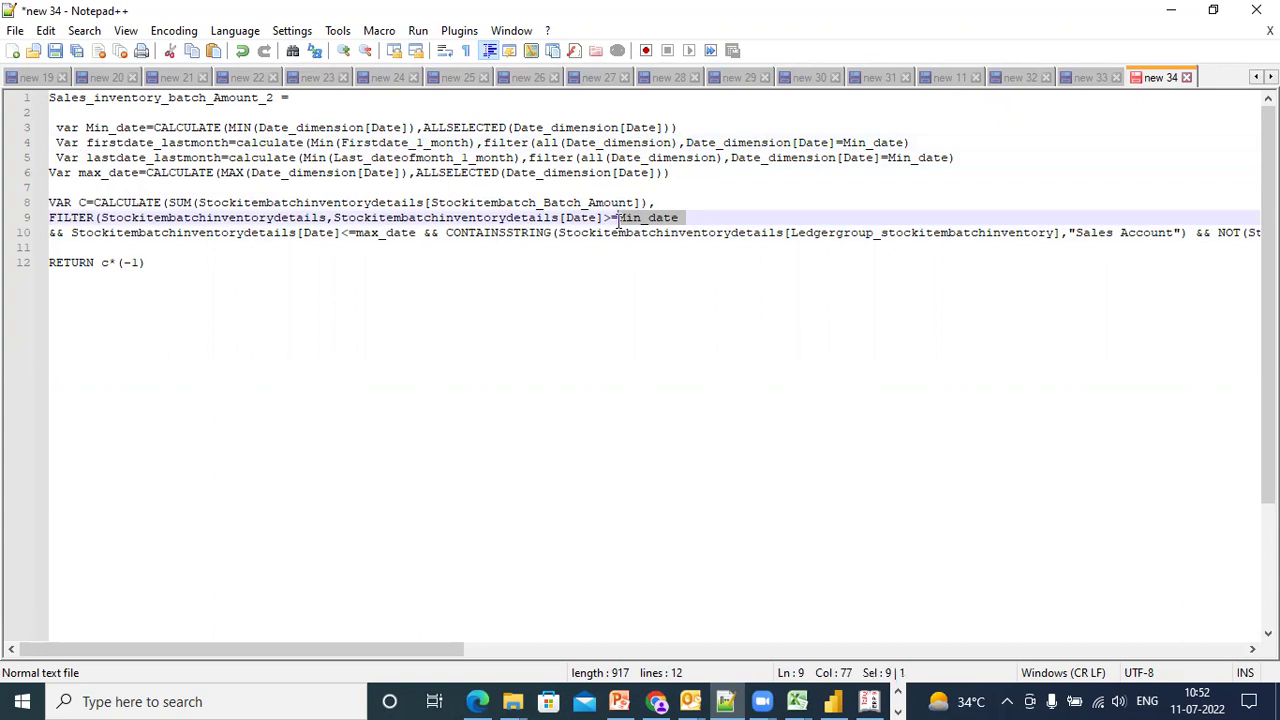
key(ctrl+v)
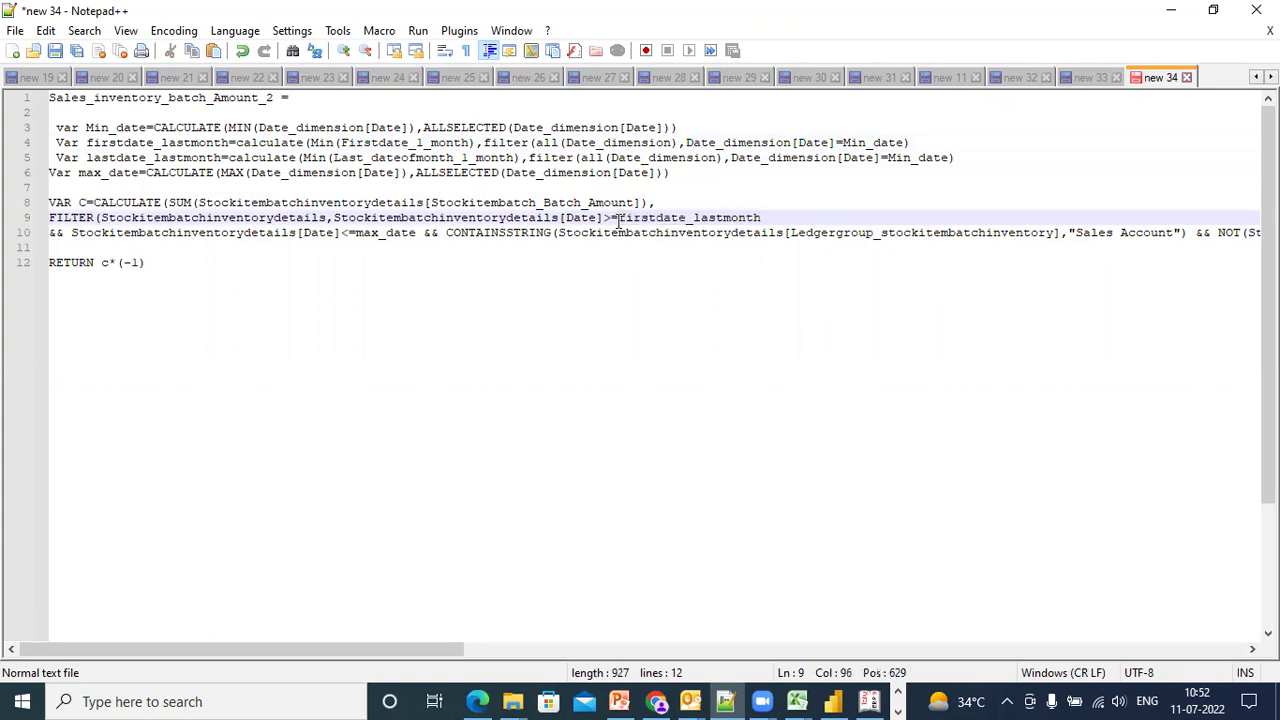
click(494, 279)
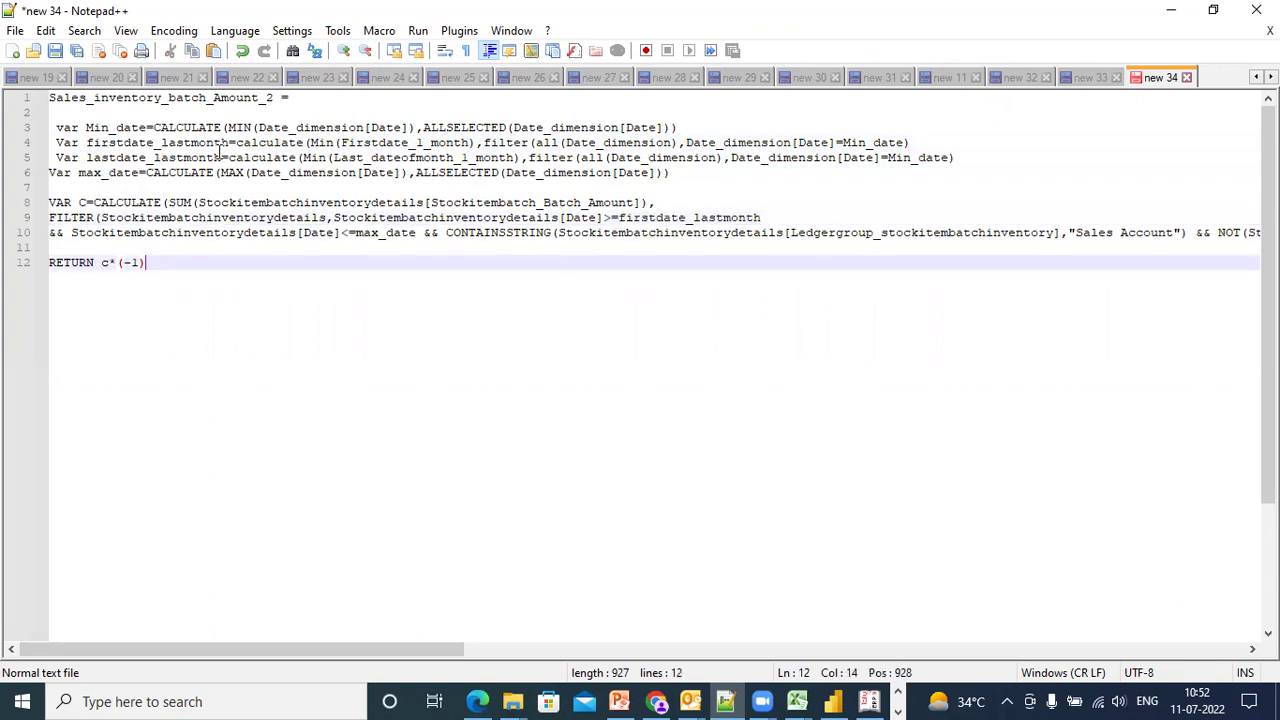
drag(221, 158, 84, 158)
key(ctrl+c)
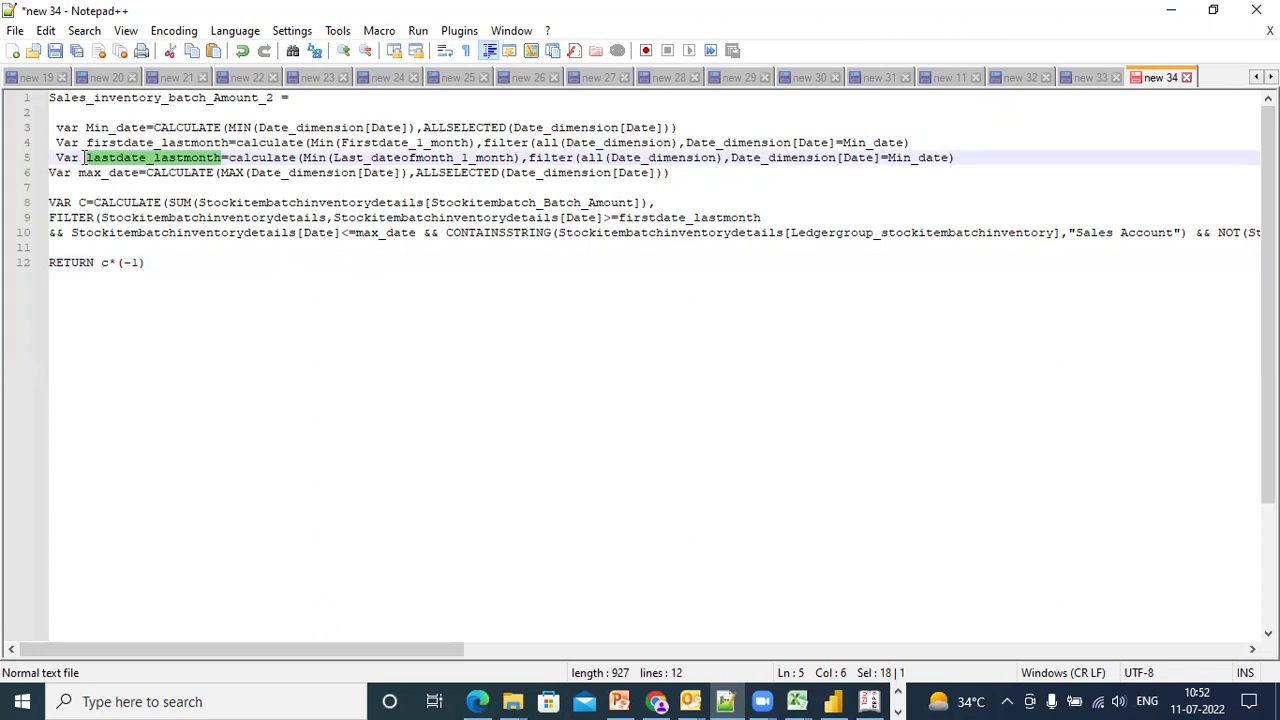
drag(416, 233, 358, 233)
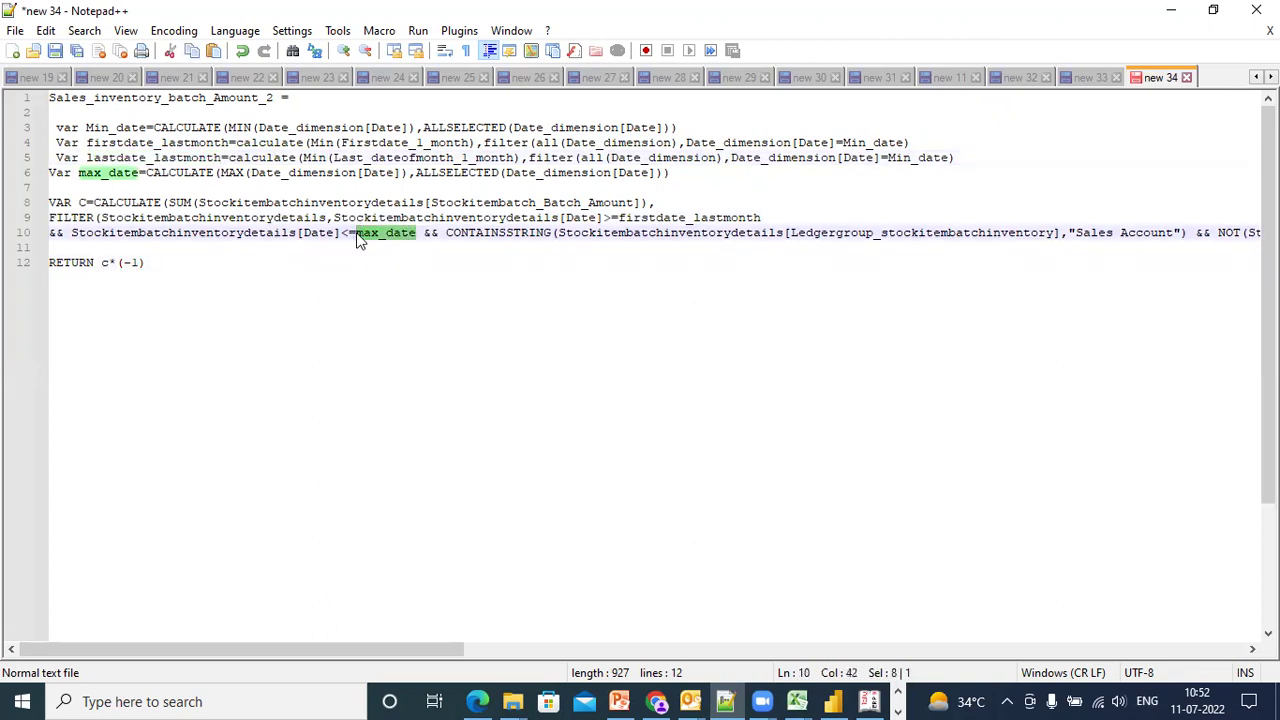
key(ctrl+v)
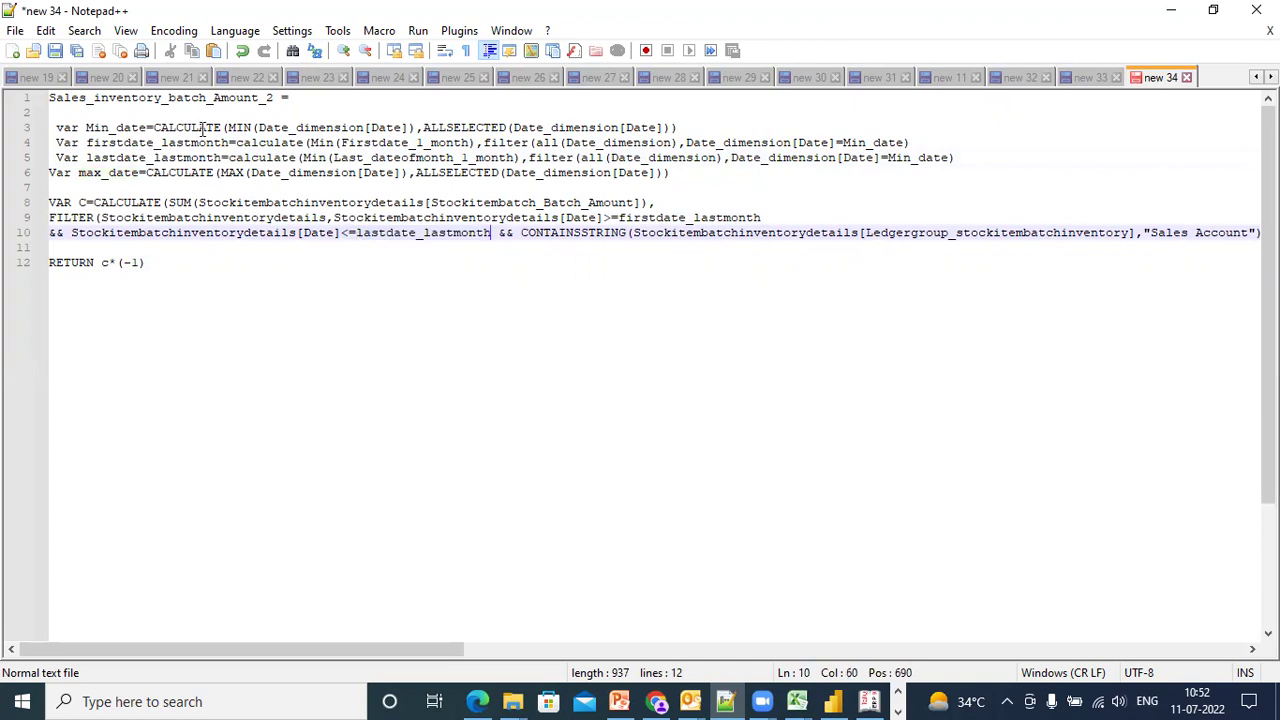
Rename the measure to Sales_inventory_batch_Amount_2_lastmonth and select the whole formula
click(283, 98)
click(275, 97)
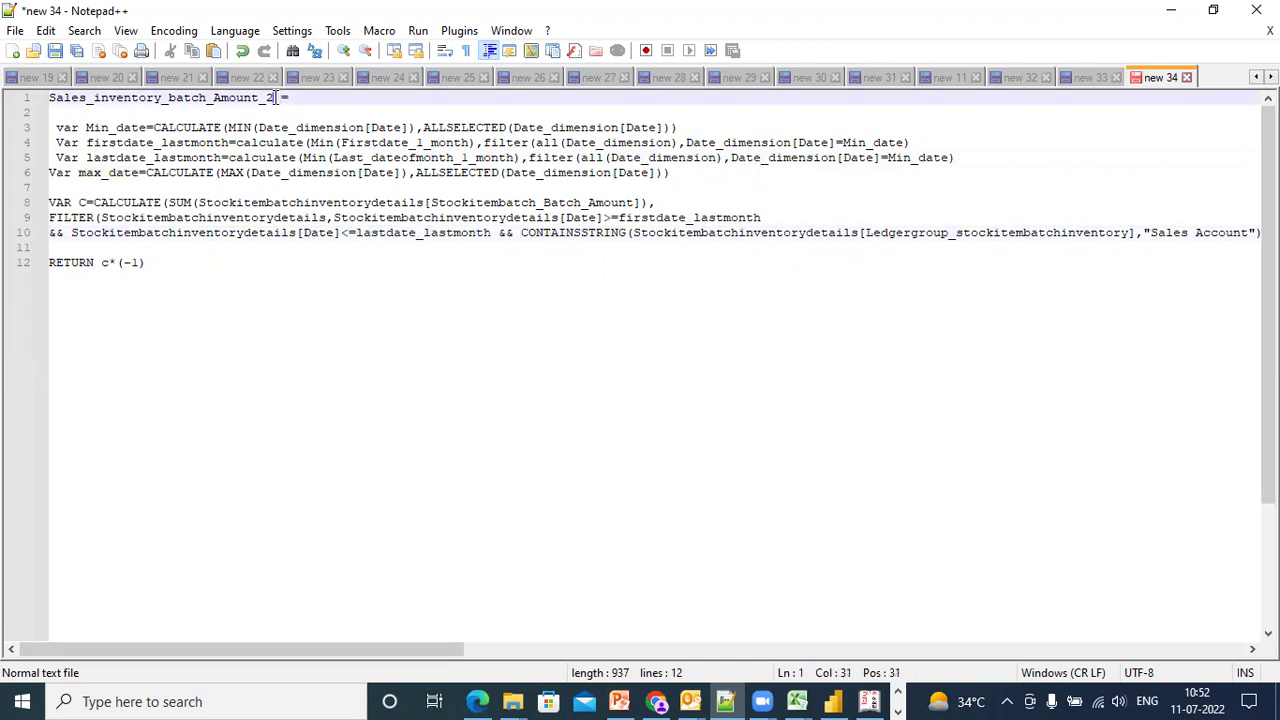
text(_lastmonth)
drag(180, 263, 48, 82)
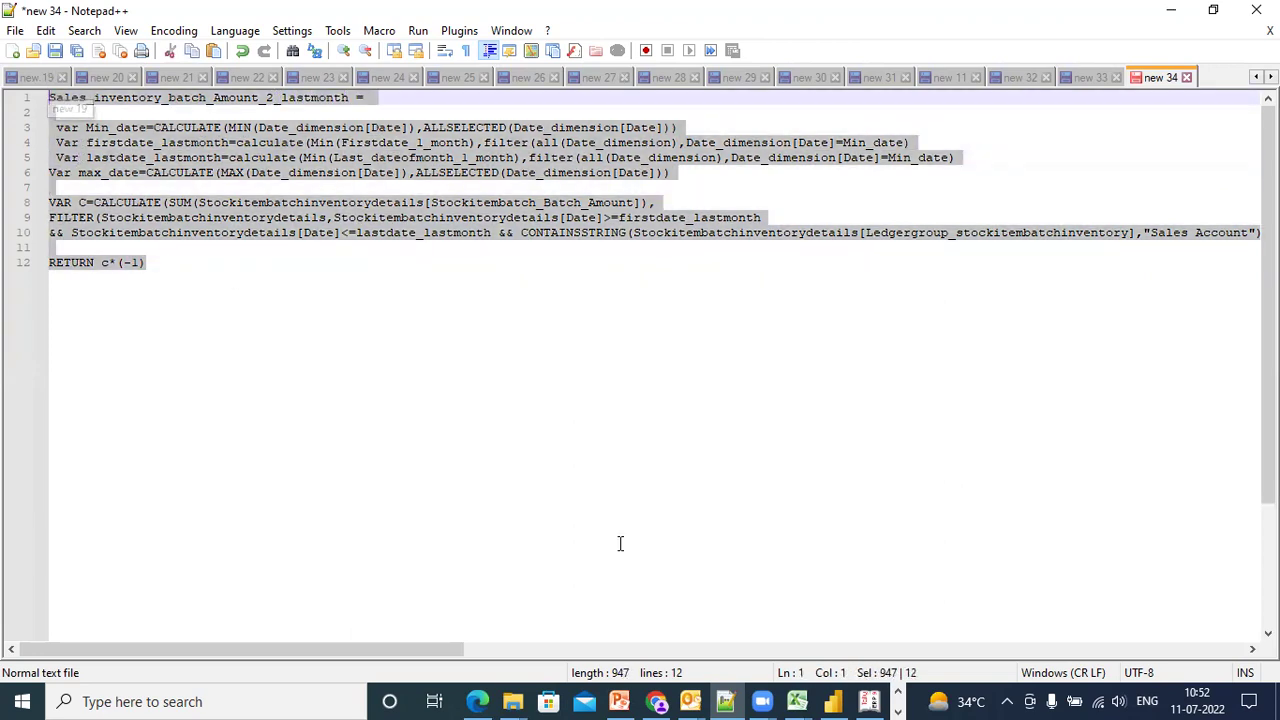
Create a new measure in Report view and paste the drafted formula into it
click(833, 701)
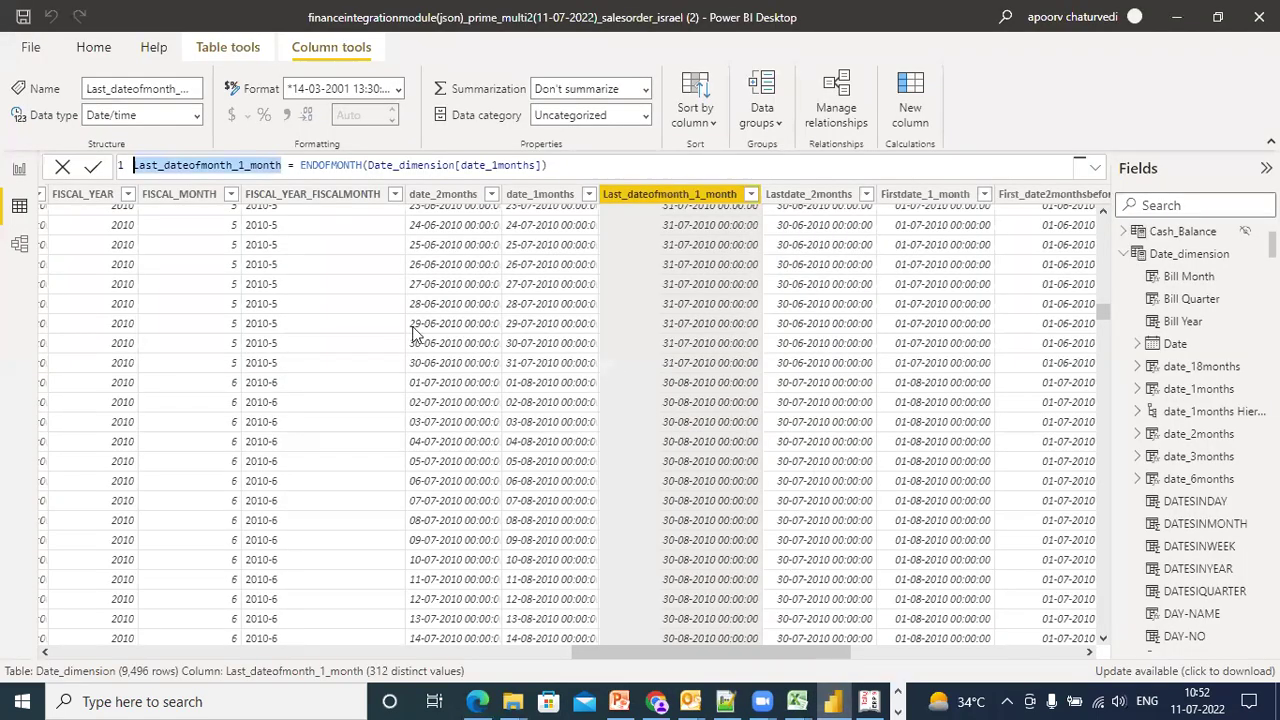
click(19, 169)
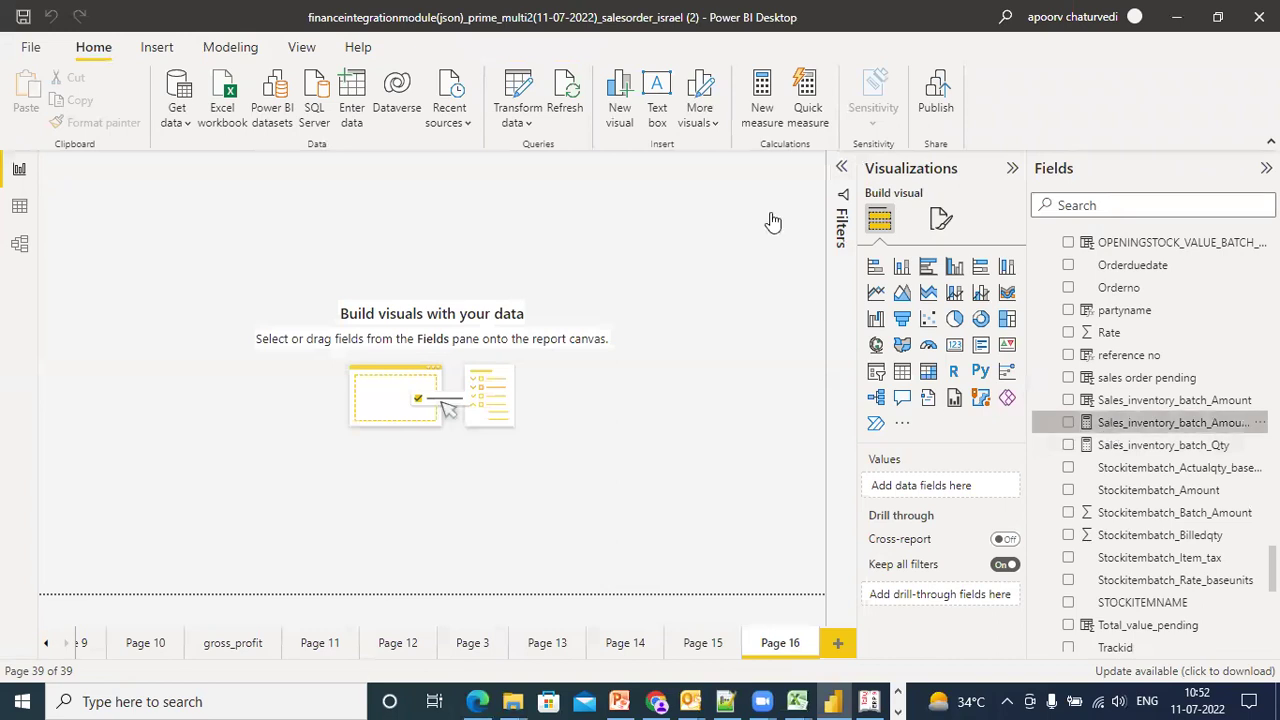
click(1108, 422)
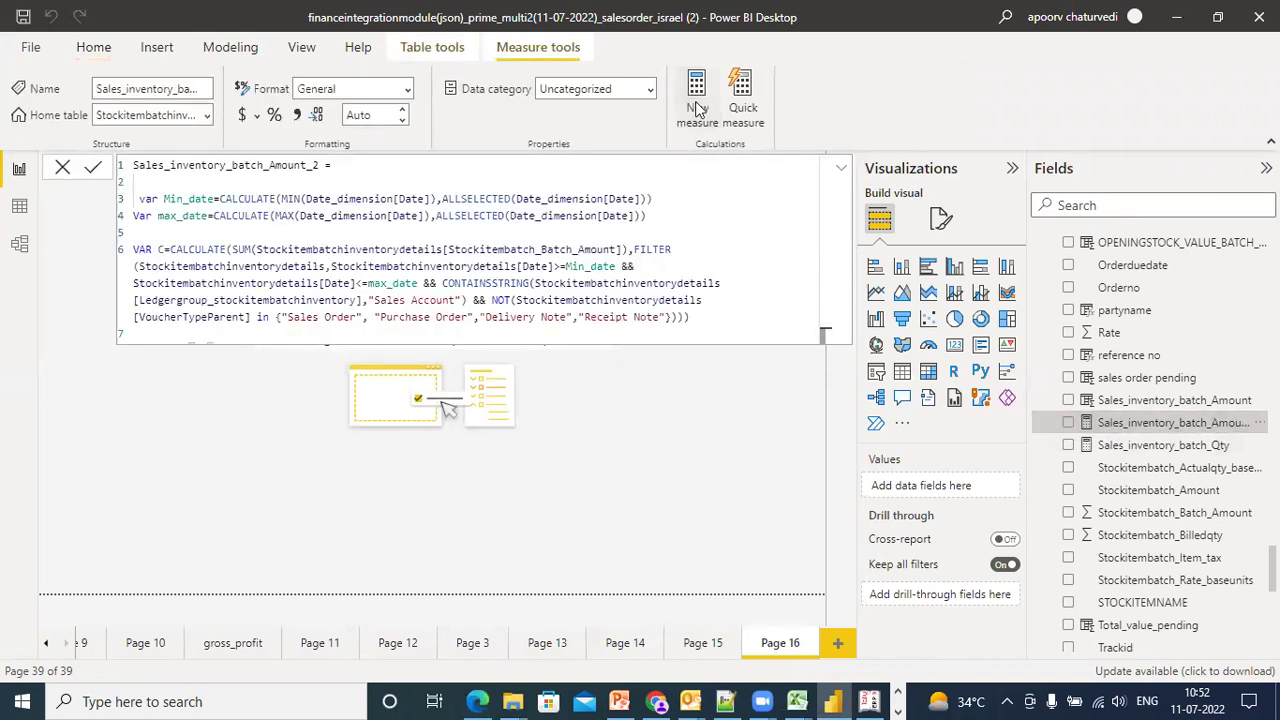
click(697, 108)
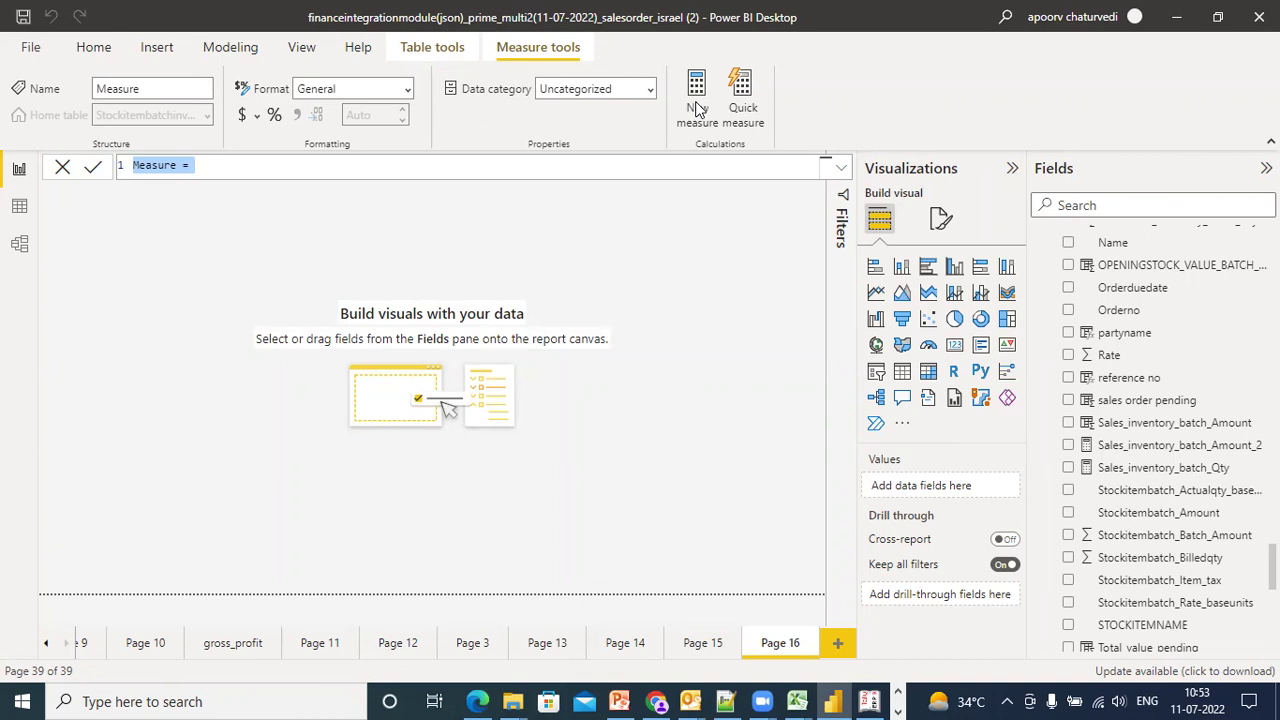
text(Sales_inventory_batch_Amount_2_lastmonth =   var Min_date=CALCULATE(MIN(Date_dimension[Date]),ALLSELECTED(Date_dimension[Date]))  Var firstdate_lastmonth=calculate(Min(Firstdate_1_month),filter(all(Date_dimension),Date_dimension[Date]=Min_date)  Var lastdate_lastmonth=calculate(Min(Last_dateofmonth_1_month),filter(all(Date_dimension),Date_dimension[Date]=Min_date) Var max_date=CALCULATE(MAX(Date_dimension[Date]),ALLSELECTED(Date_dimension[Date]))  VAR c=CALCULATE(SUM(Stockitembatchinventorydetails[Stockitembatch_Batch_Amount]), FILTER(Stockitembatchinventorydetails,Stockitembatchinventorydetails[Date]>=firstdate_lastmonth && Stockitembatchinventorydetails[Date]<=lastdate_lastmonth && CONTAINSSTRING(Stockitembatchinventorydetails[Ledgergroup_stockitembatchinventory],"Sales Account") && NOT(Stockitembatchinventorydetails[VoucherTypeParent] in {"Sales Order", "Purchase Order","Delivery Note","Receipt Note"})))  RETURN c*(-1))
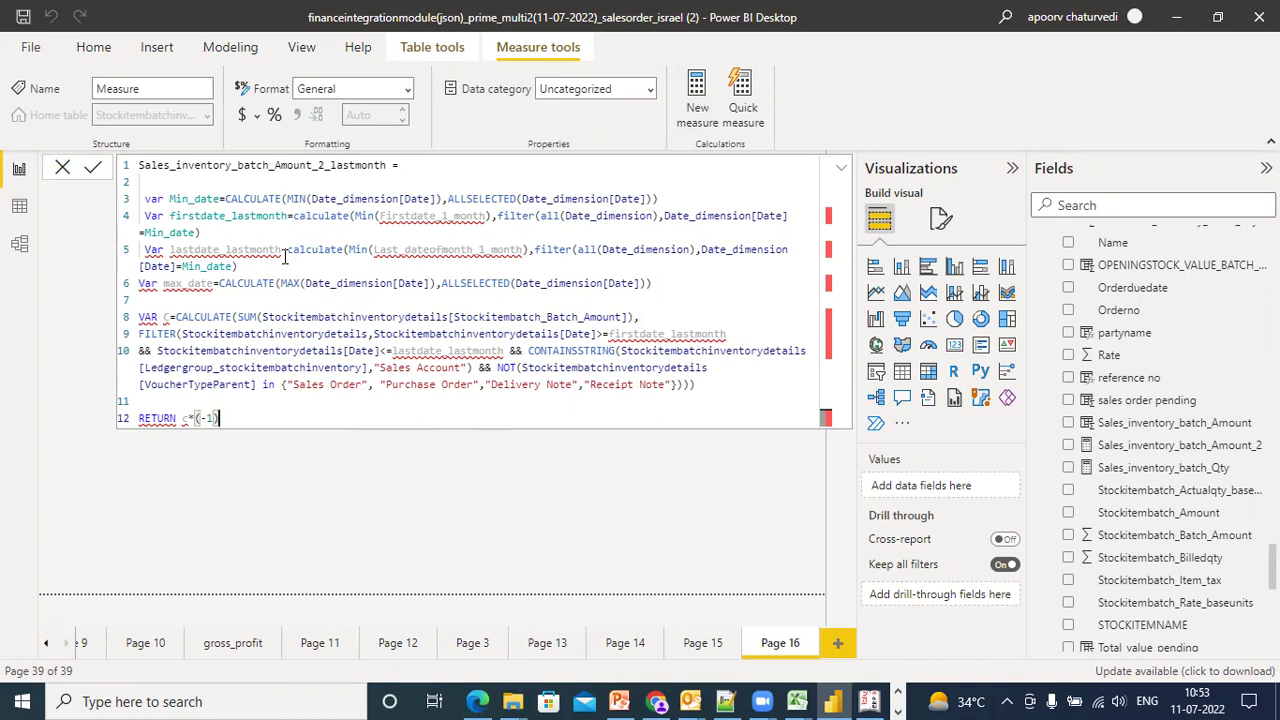
Close the firstdate_lastmonth bracket and qualify it as Date_dimension[Firstdate_1_month]
click(264, 231)
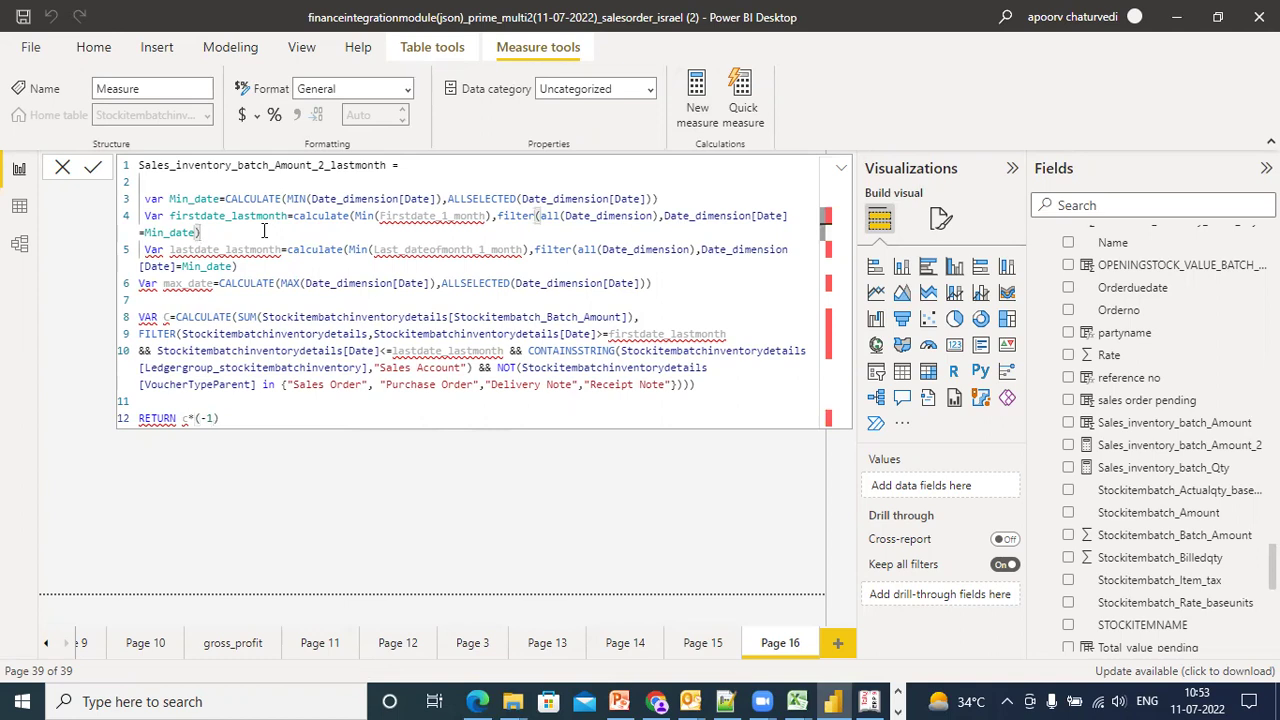
text())
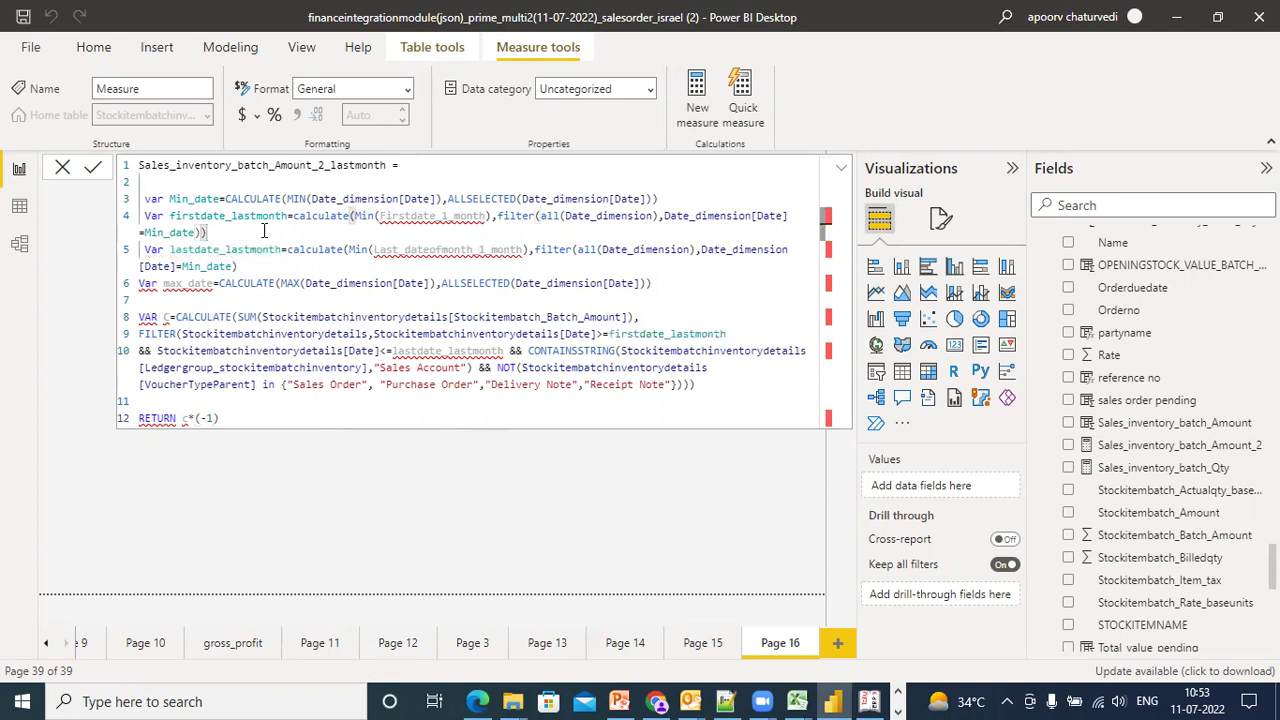
click(486, 217)
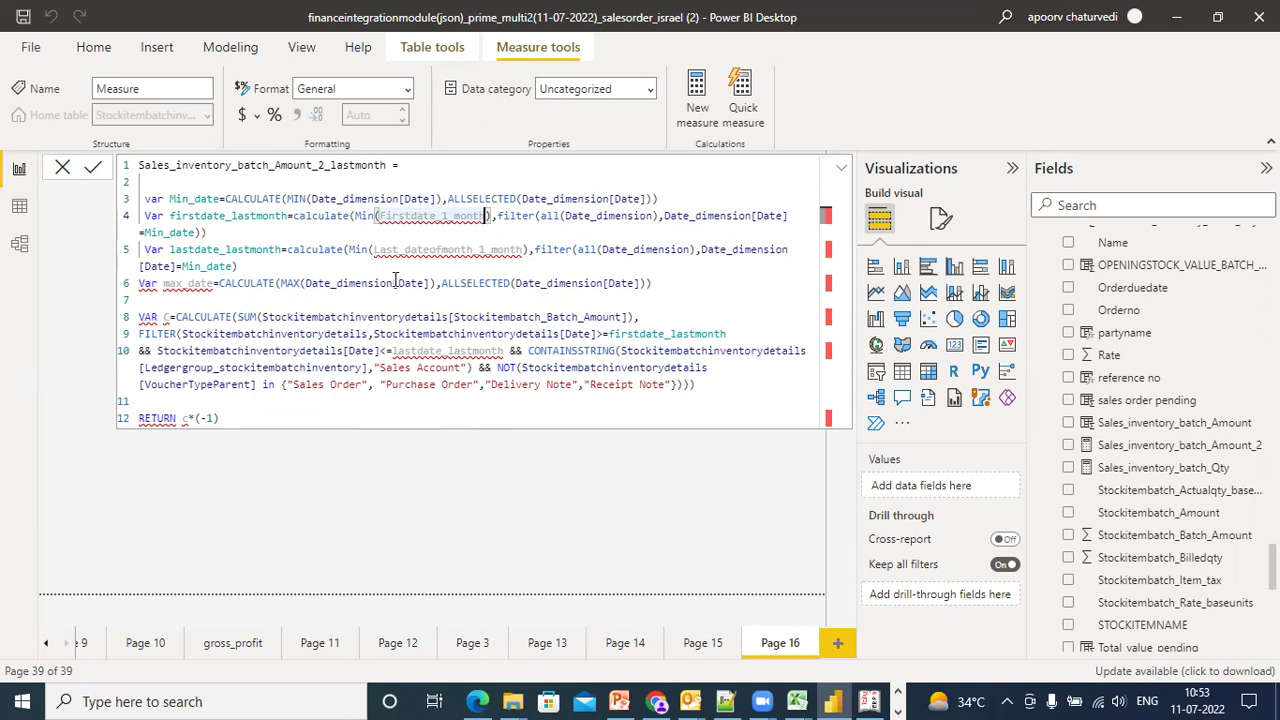
click(379, 215)
text([)
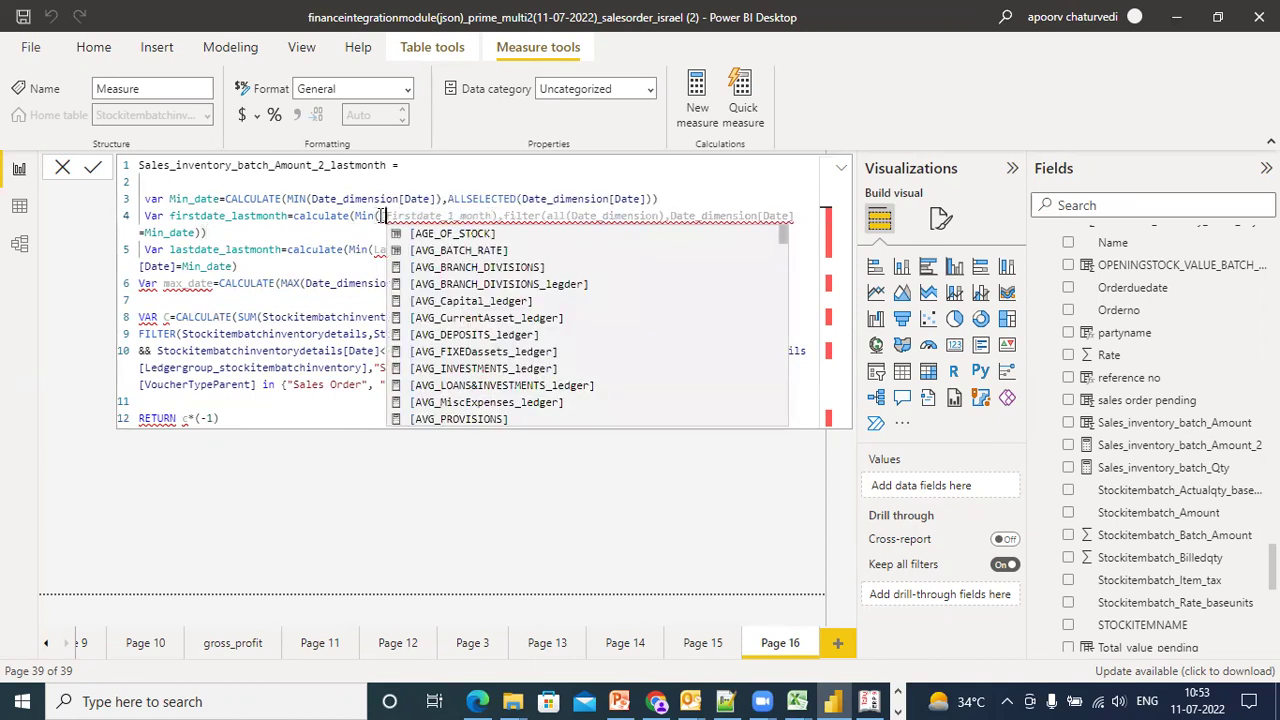
click(492, 215)
text(])
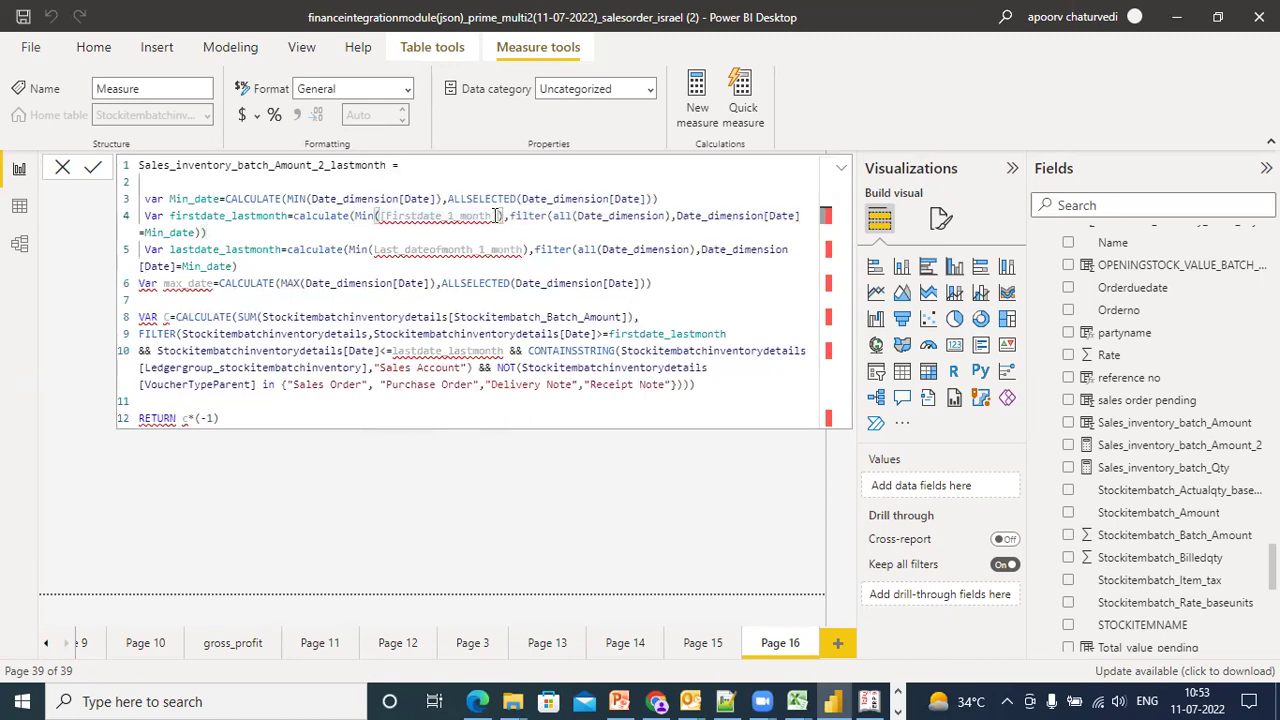
drag(394, 283, 307, 283)
key(ctrl+c)
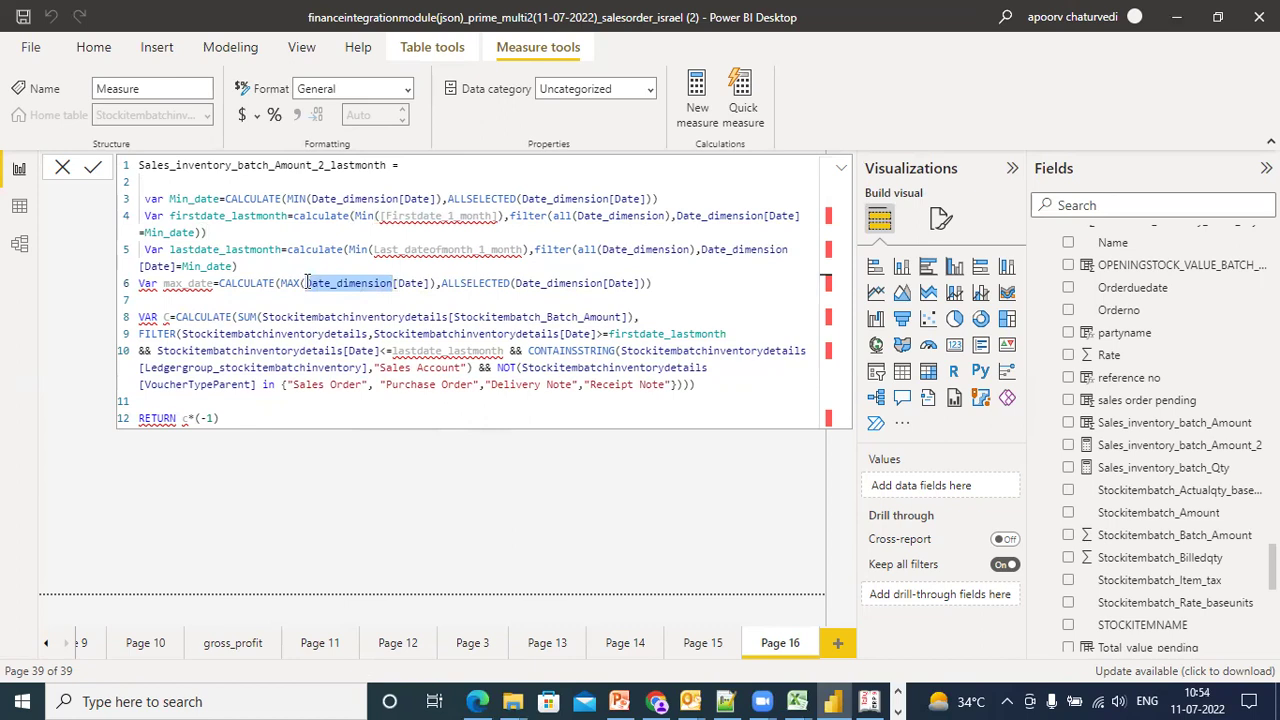
click(380, 216)
key(ctrl+v)
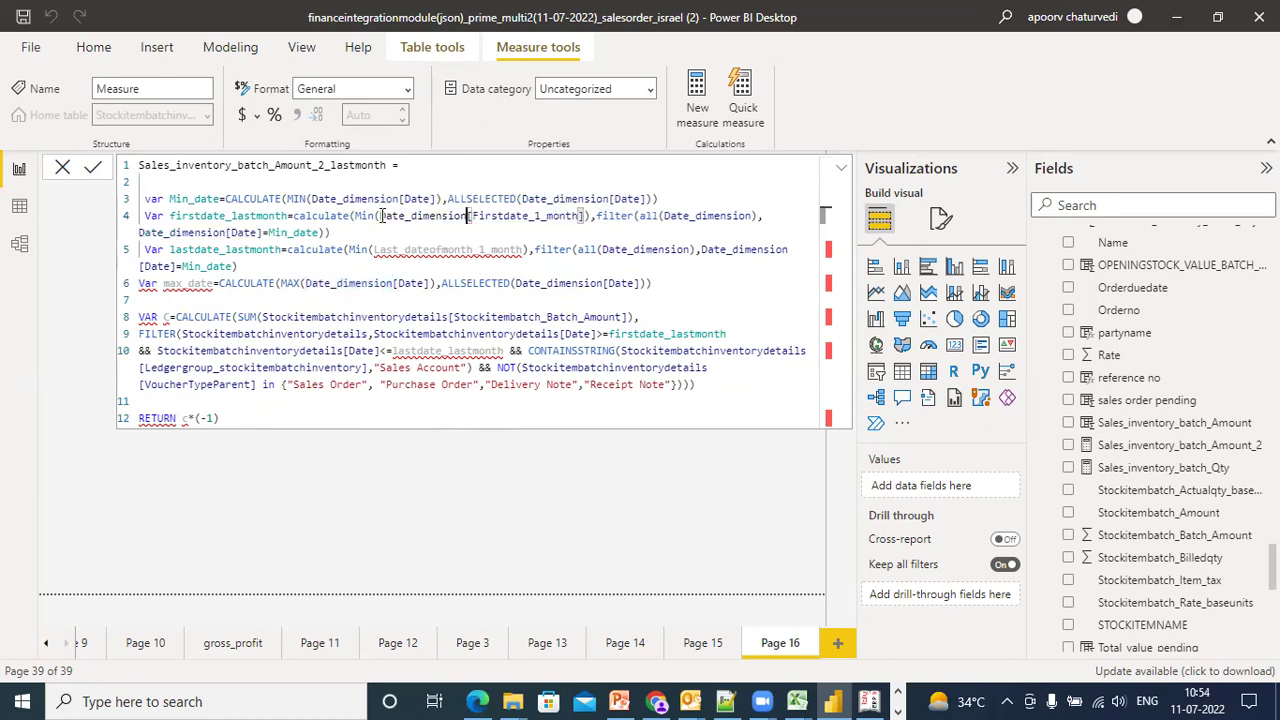
click(398, 284)
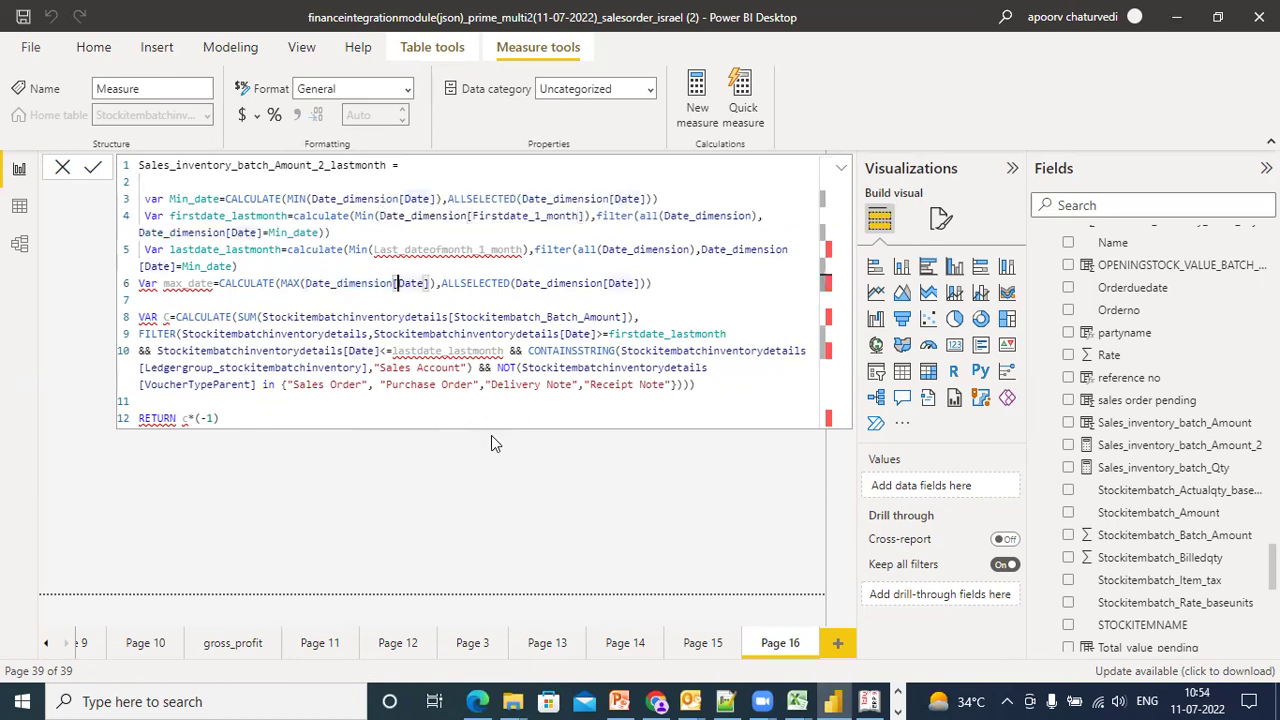
Qualify the reference as Date_dimension[Last_dateofmonth_1_month] and fix the brackets on line 5
double_click(376, 250)
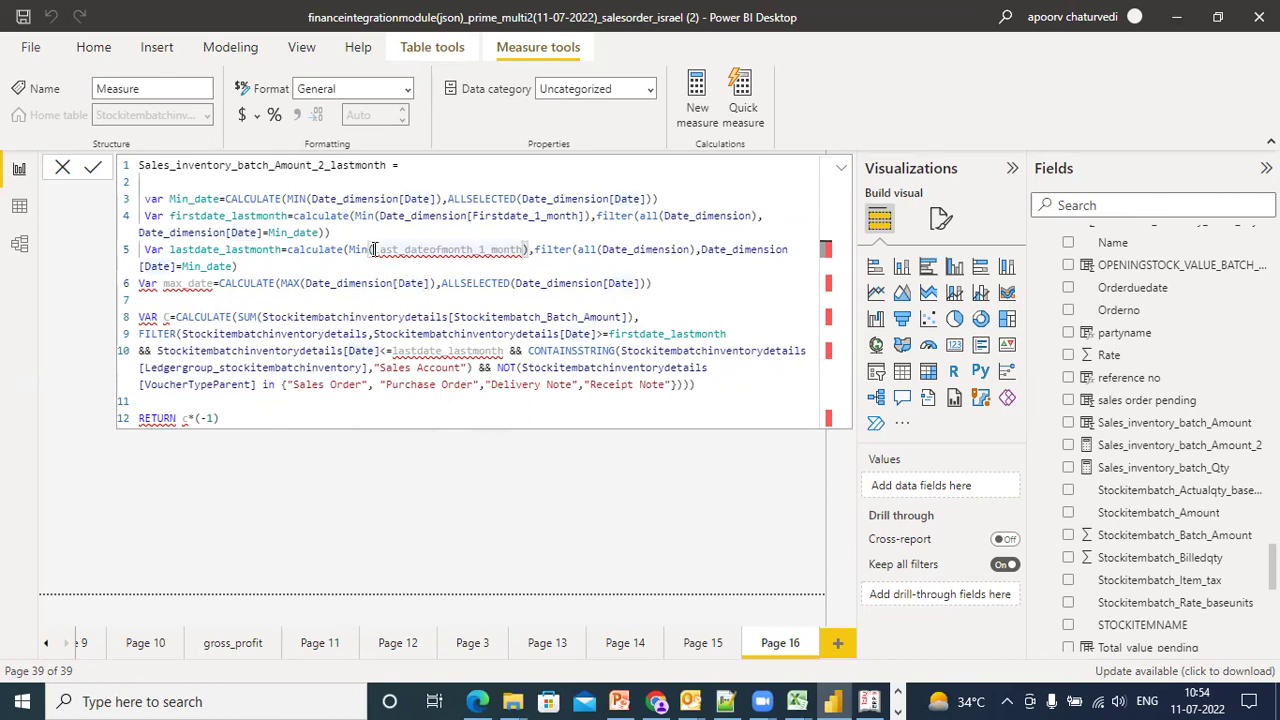
text([)
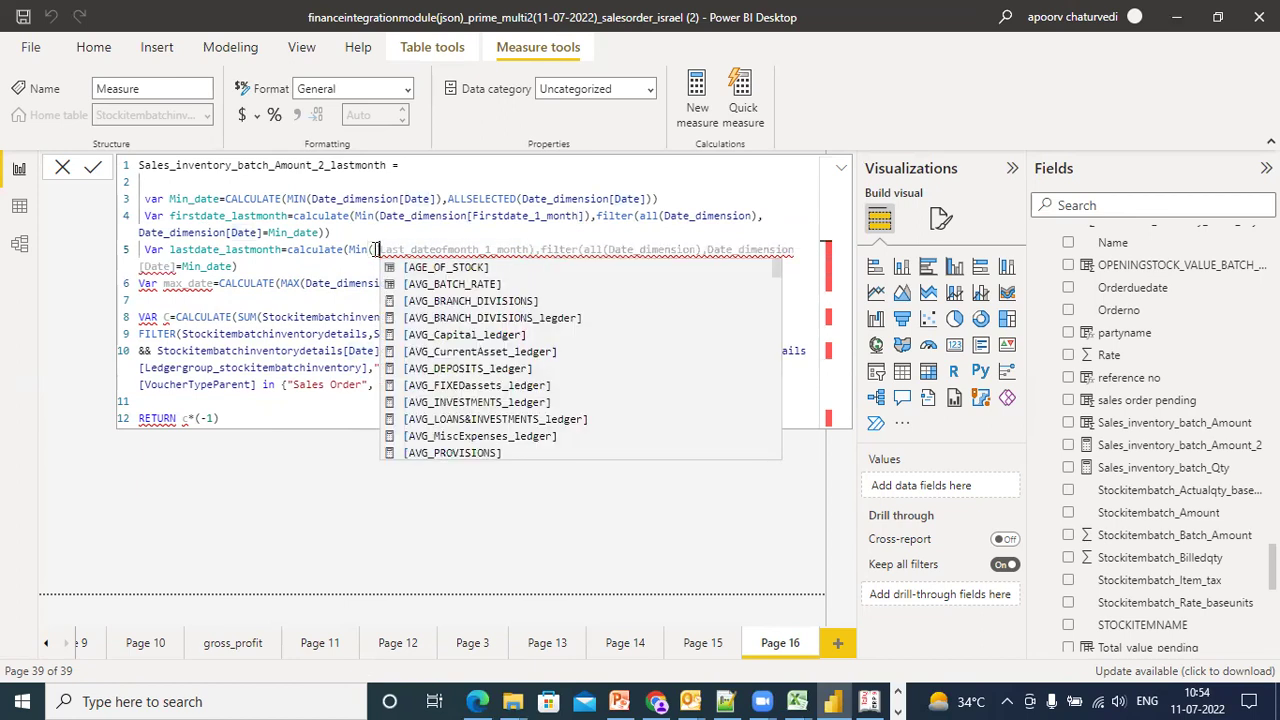
click(533, 249)
text(])
drag(393, 283, 305, 283)
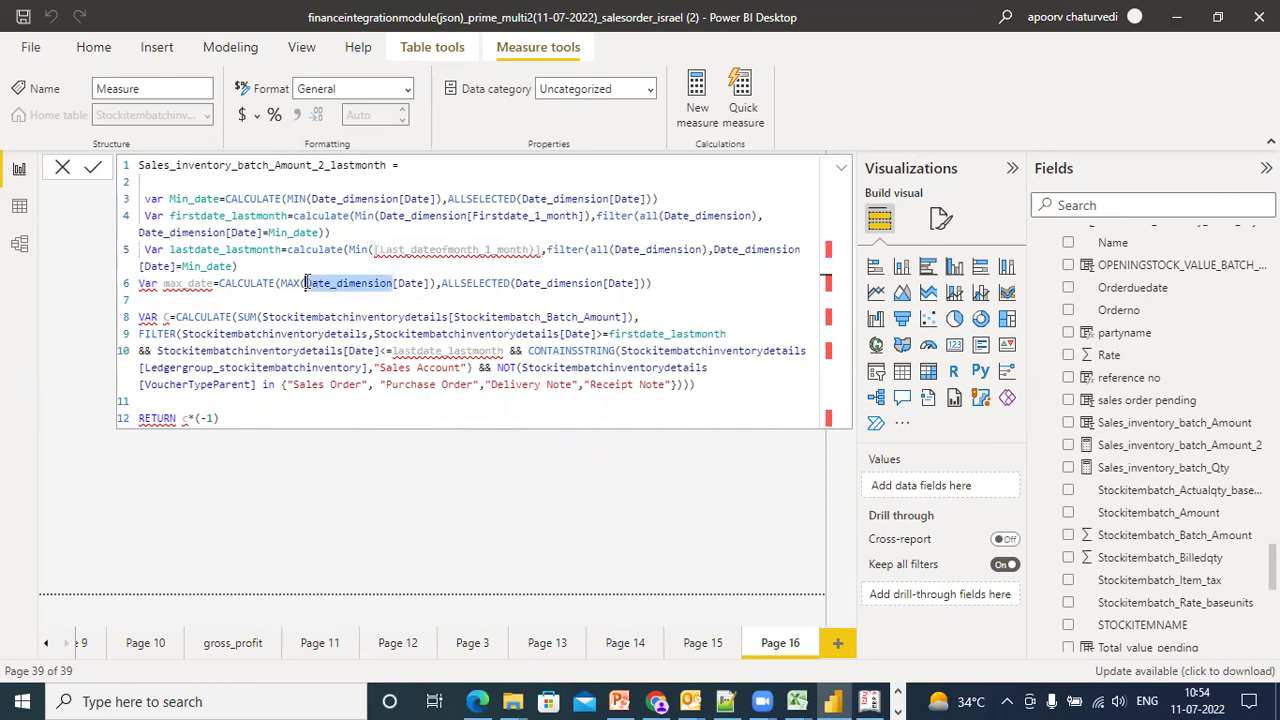
key(ctrl+c)
click(374, 249)
key(ctrl+v)
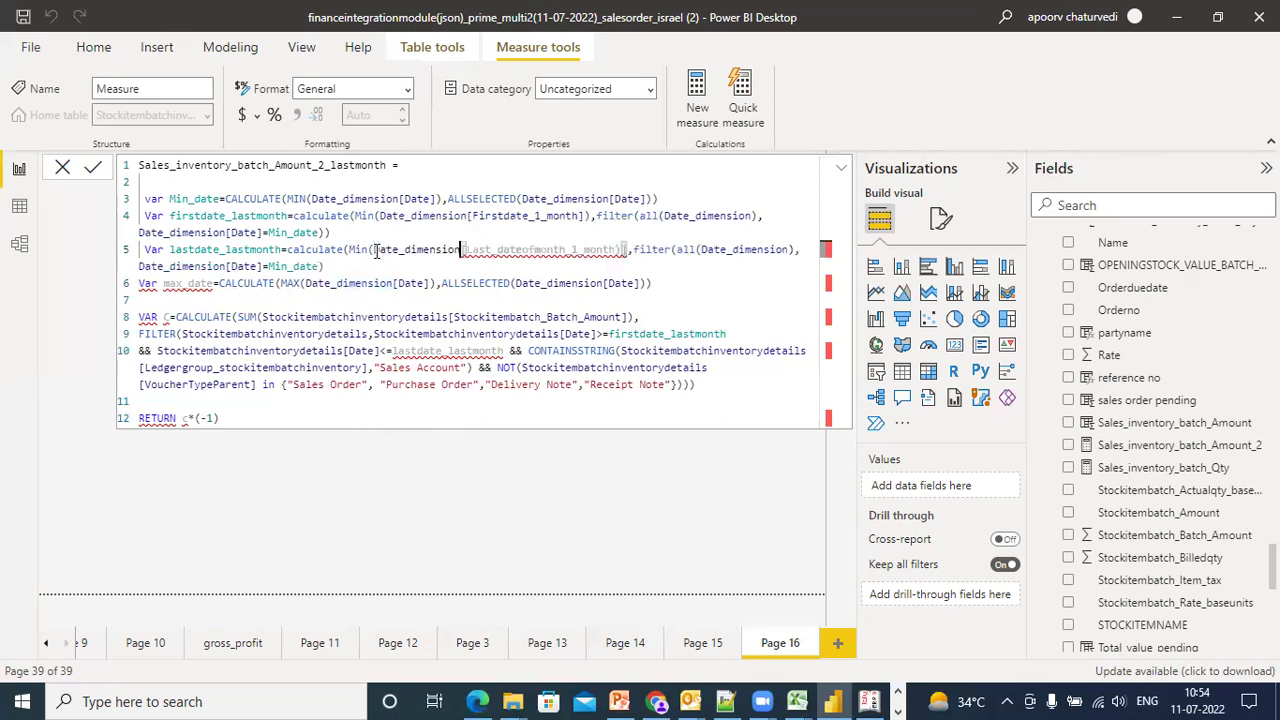
click(409, 317)
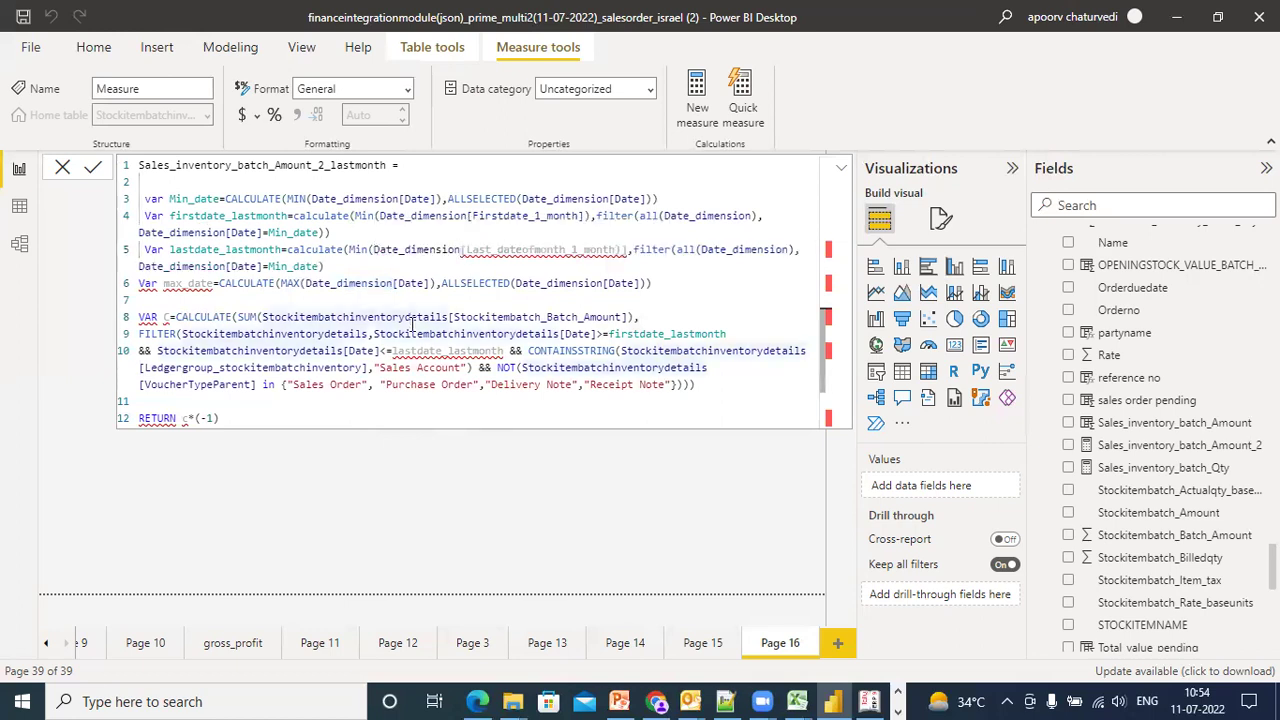
click(532, 270)
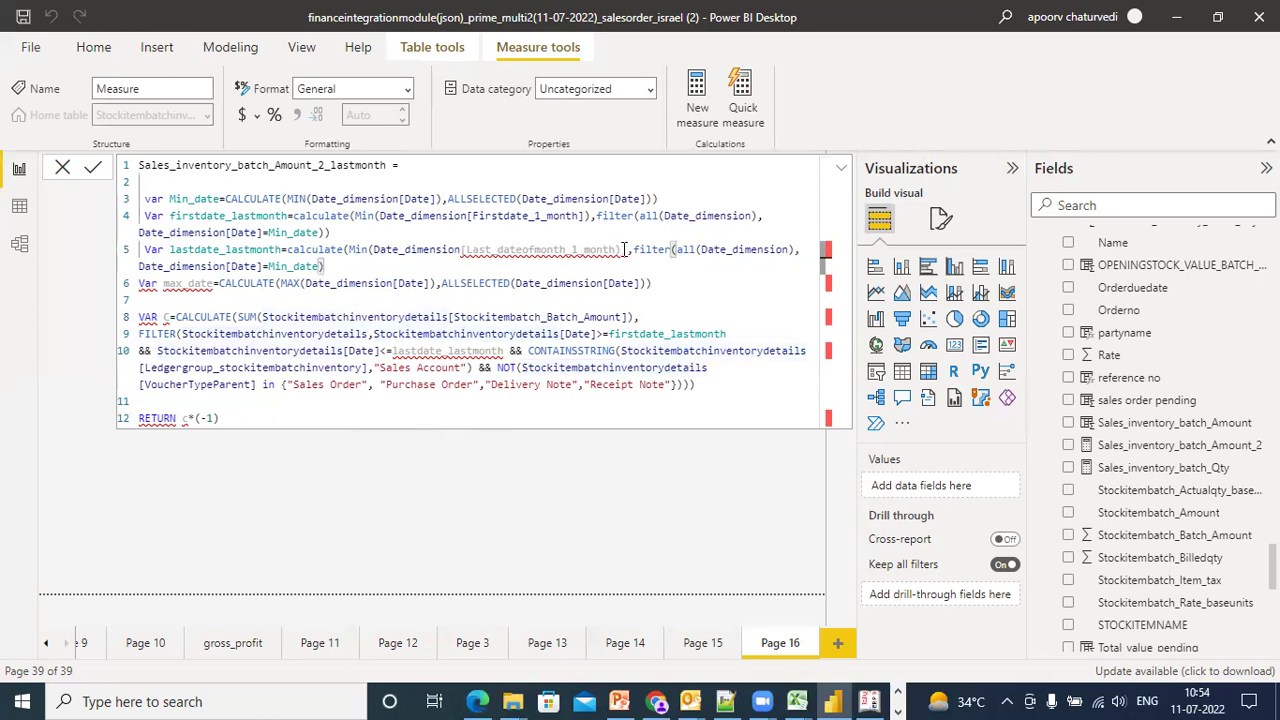
click(619, 249)
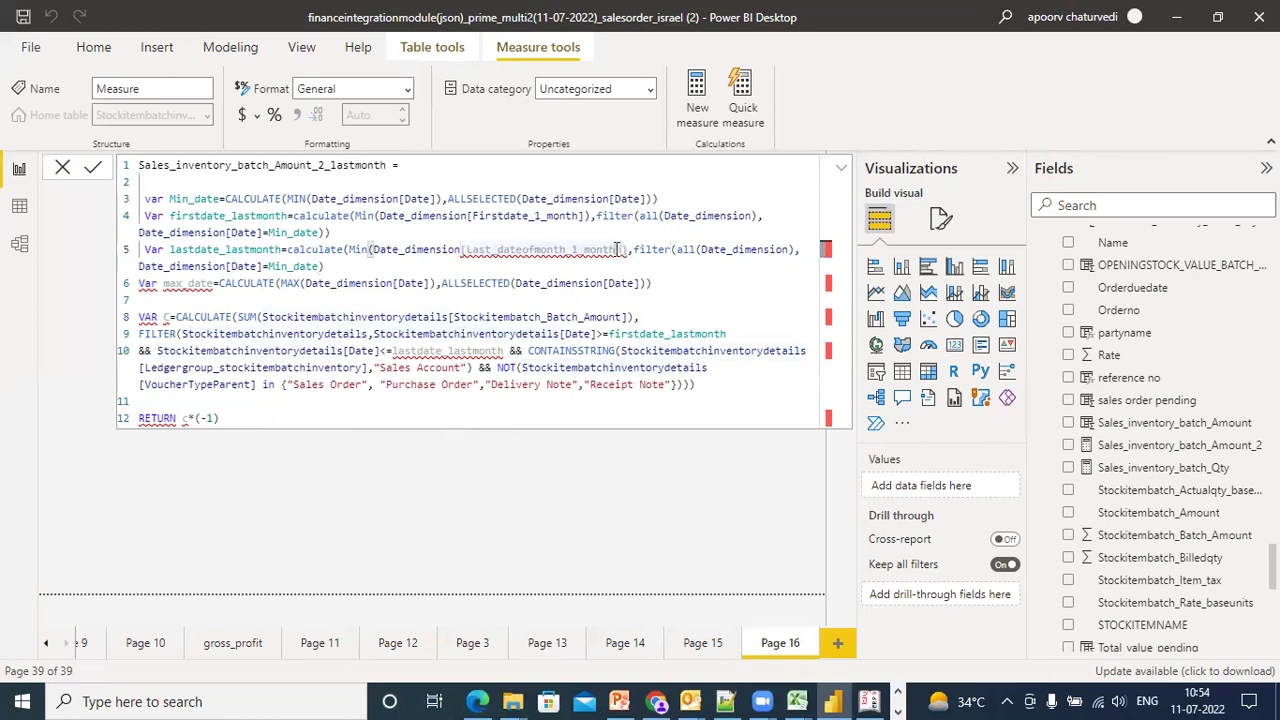
text())
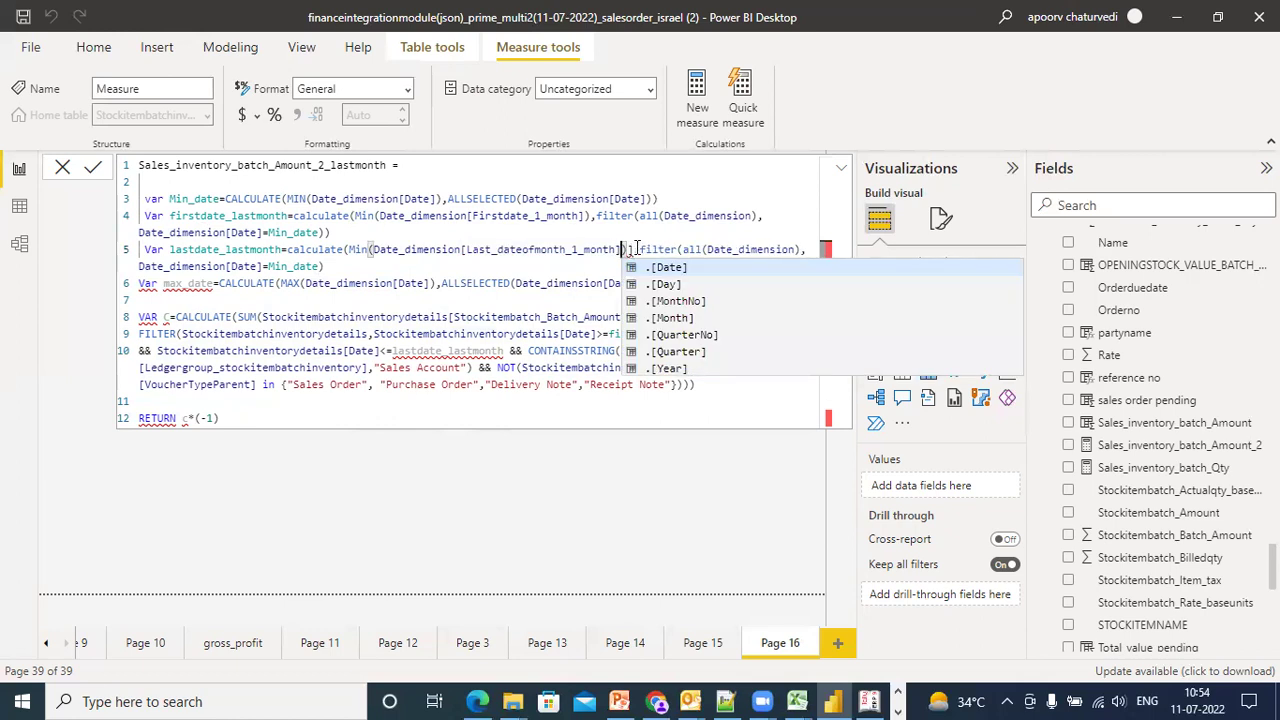
key(BackSpace)
Add the missing closing bracket to the lastdate_lastmonth line
click(608, 351)
click(616, 416)
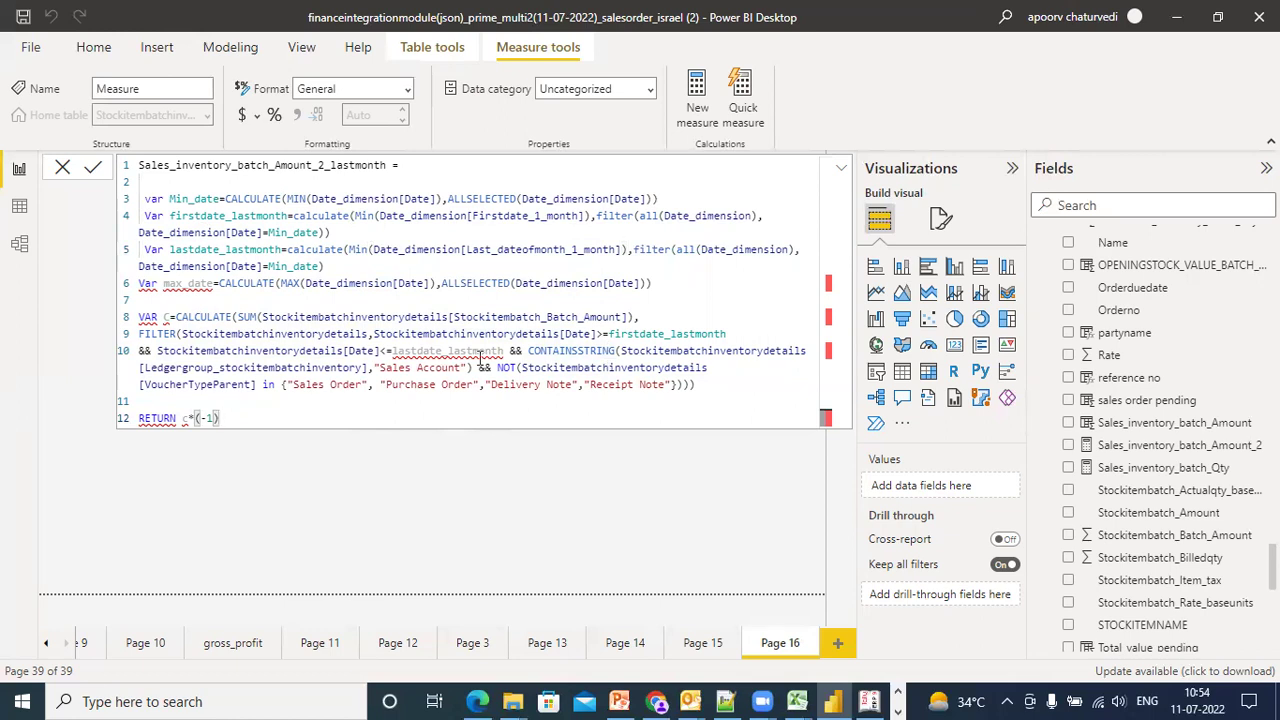
click(346, 262)
text())
click(305, 399)
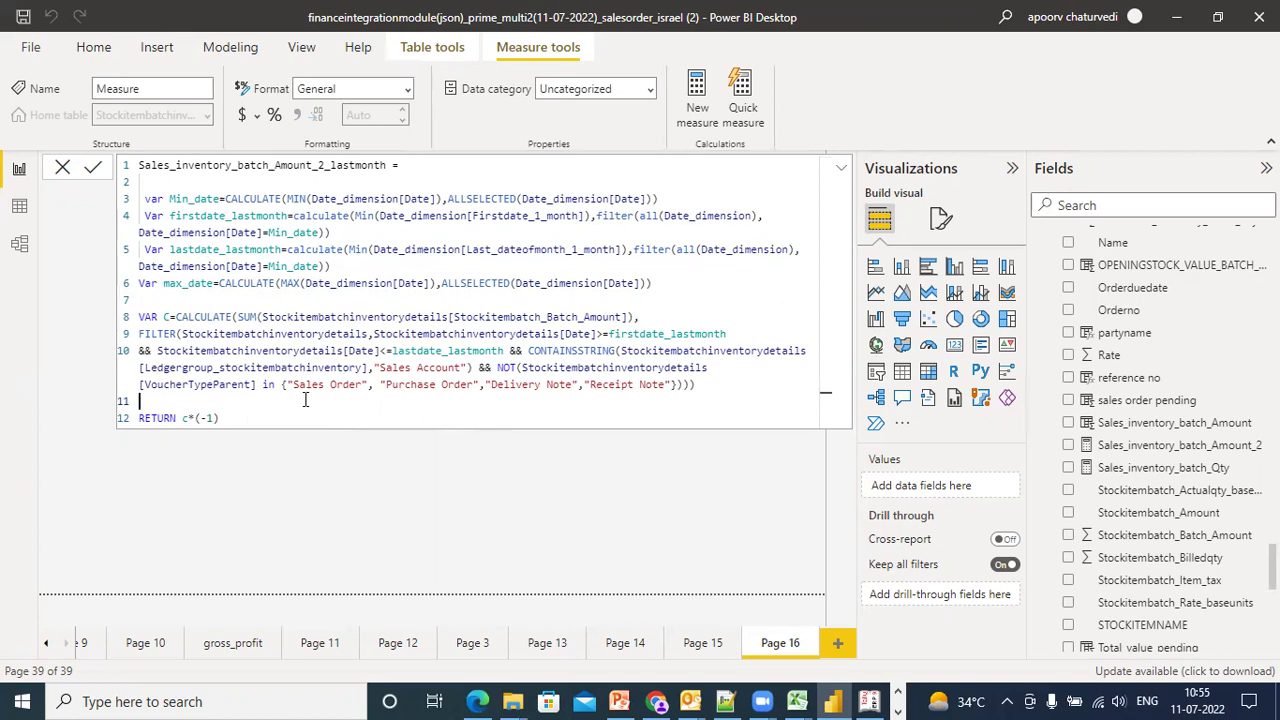
Select the whole Sales_inventory_batch_Amount_2_lastmonth formula and collapse the formula bar to one line
click(258, 418)
drag(258, 418, 140, 165)
click(184, 222)
key(ctrl+a)
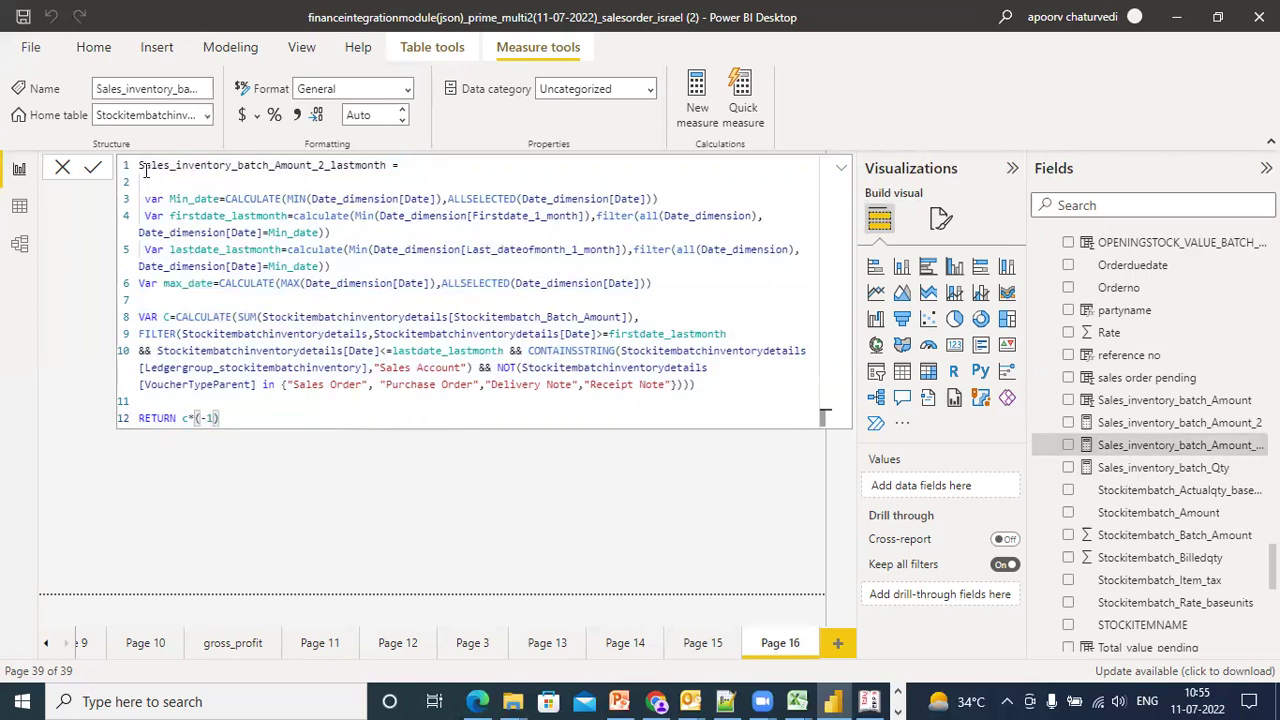
key(ctrl+a)
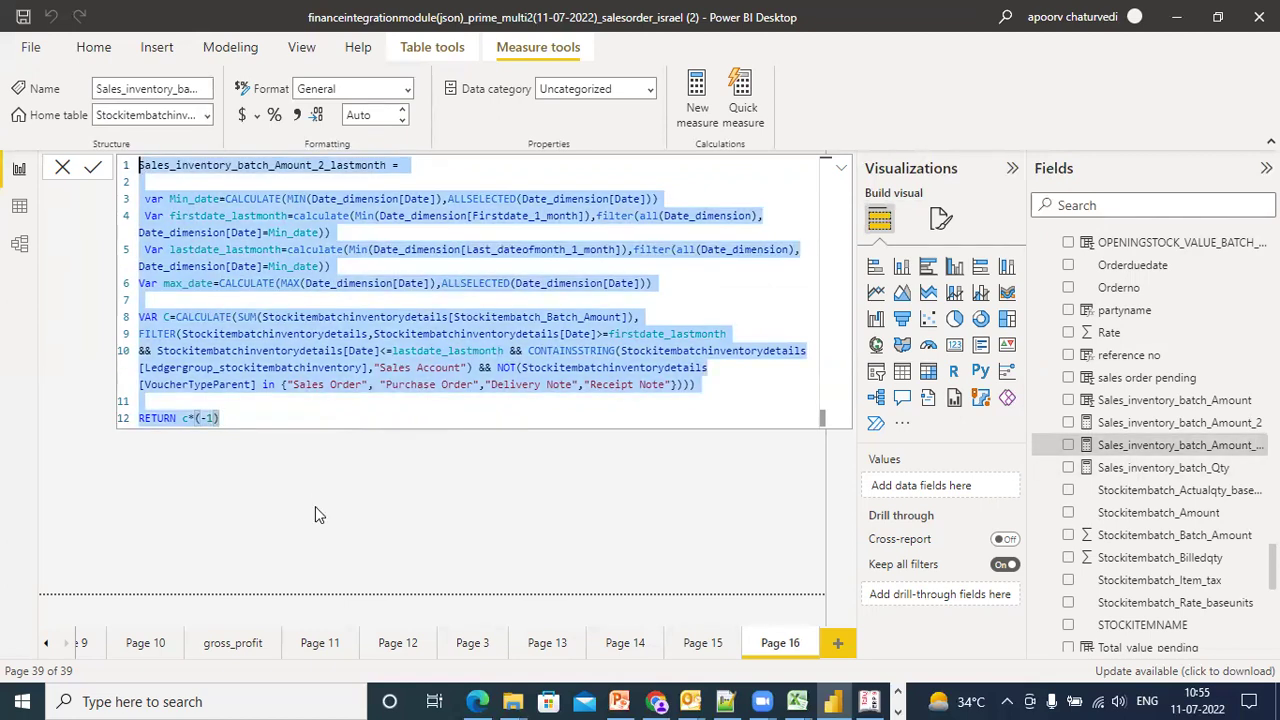
click(260, 405)
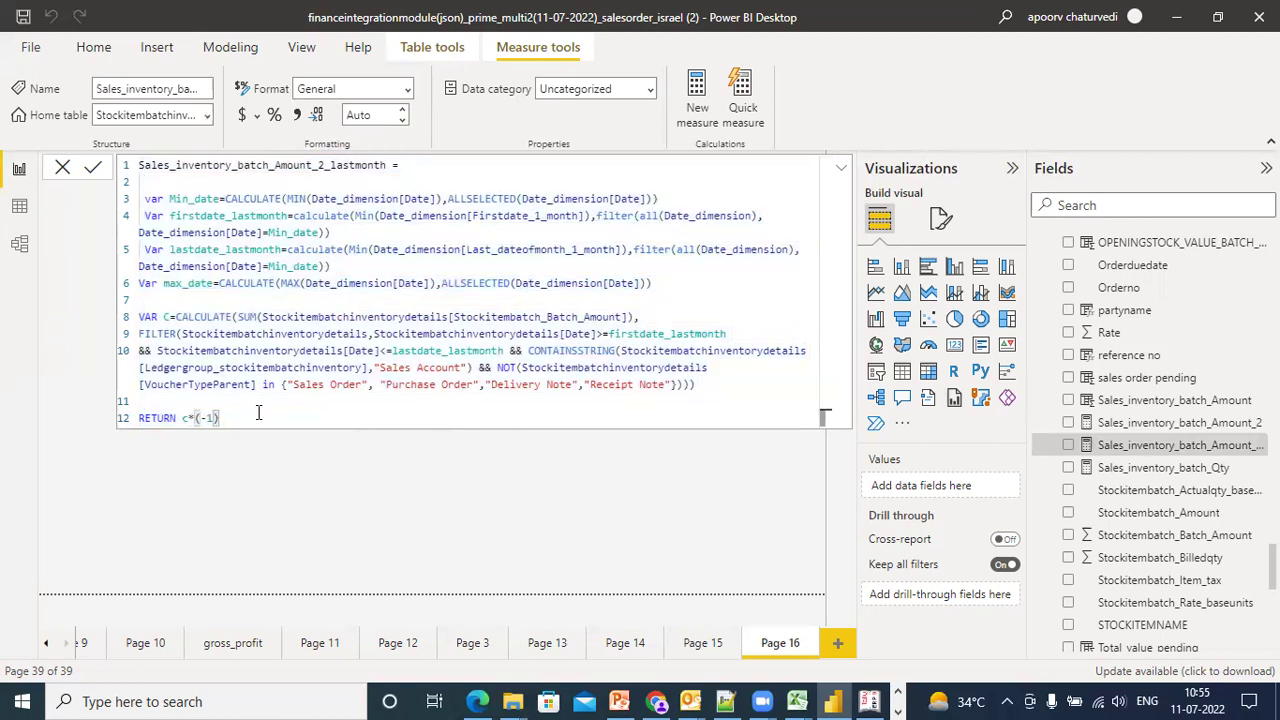
drag(220, 412, 140, 160)
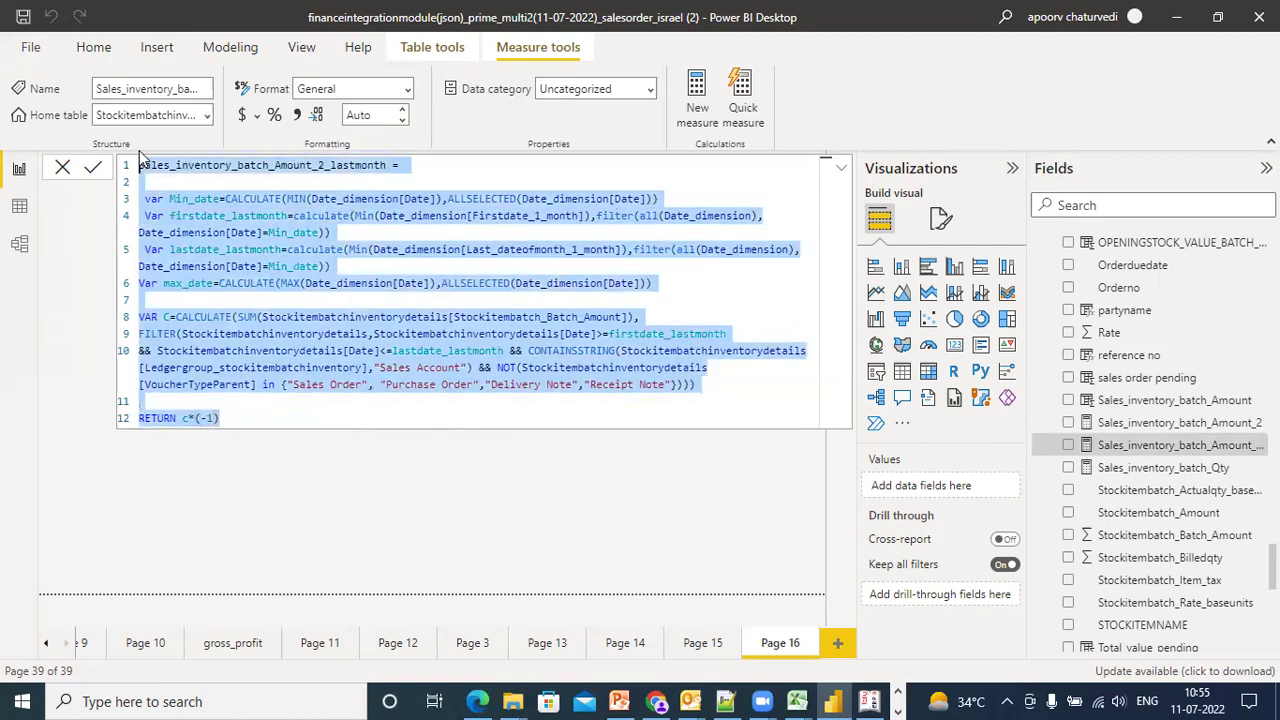
click(841, 168)
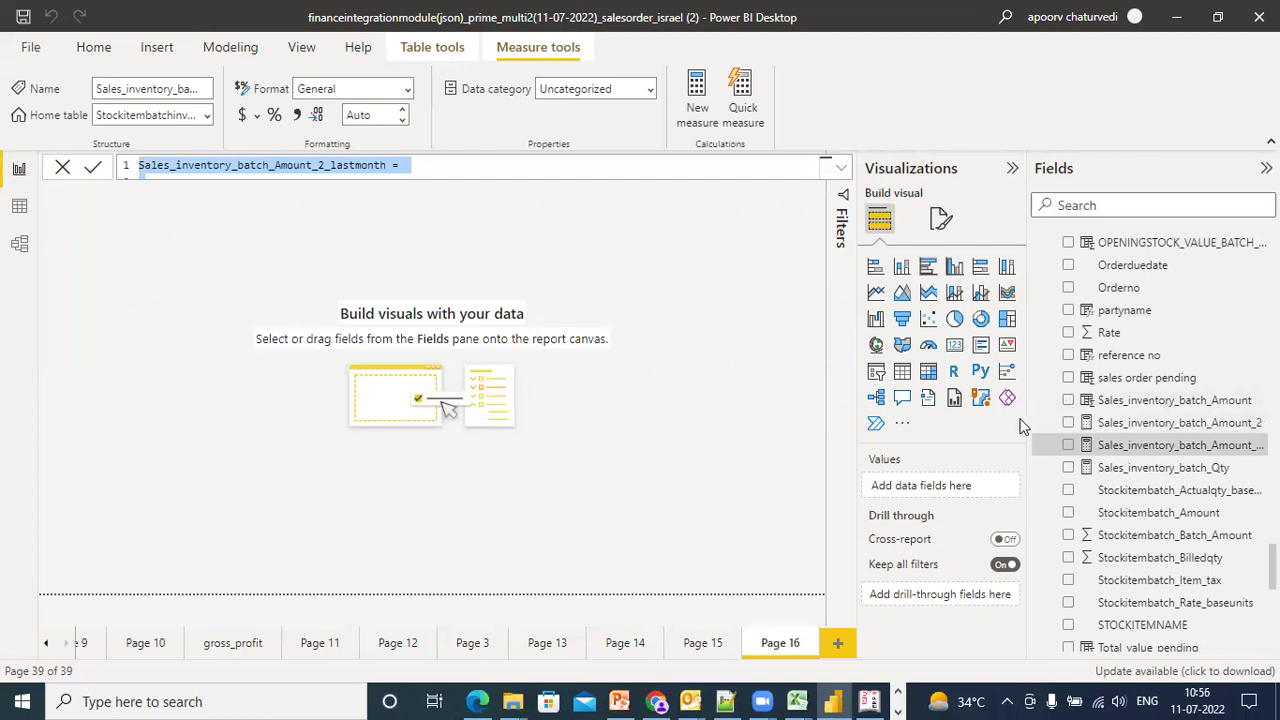
Show Date_dimension's data and inspect the STARTOFYEAR and samedatelastyear columns
click(932, 415)
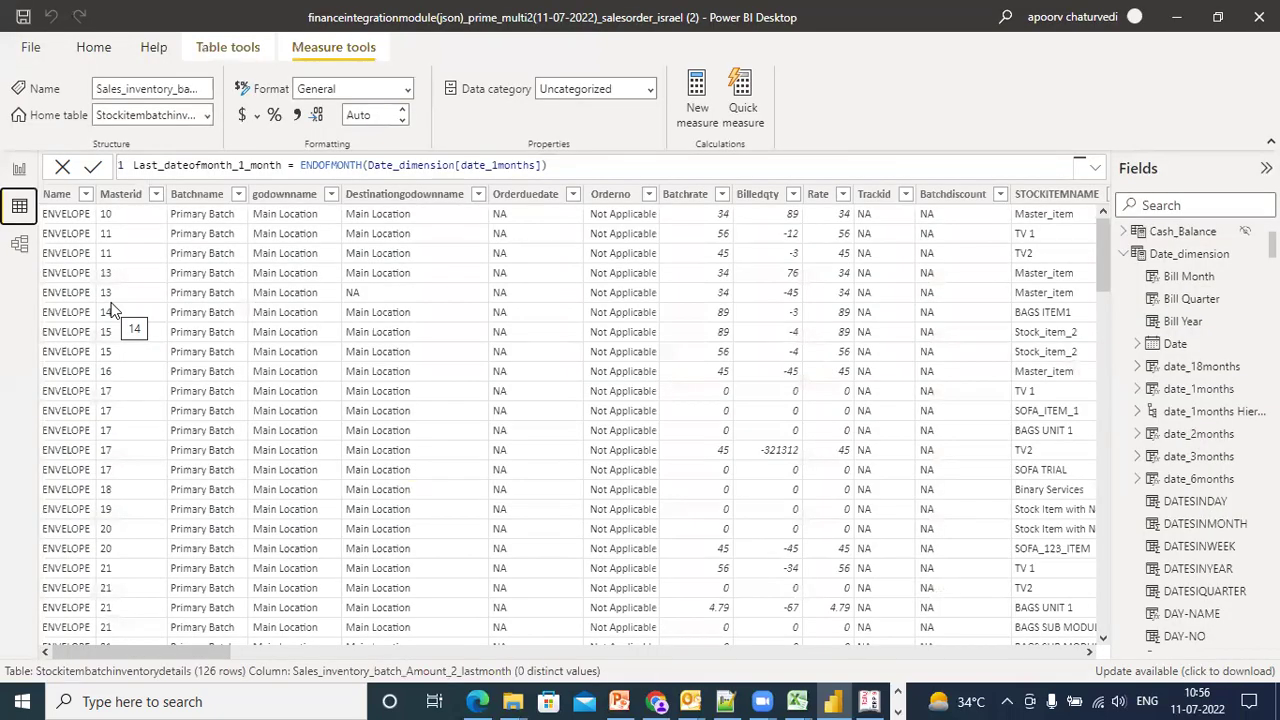
drag(116, 651, 594, 626)
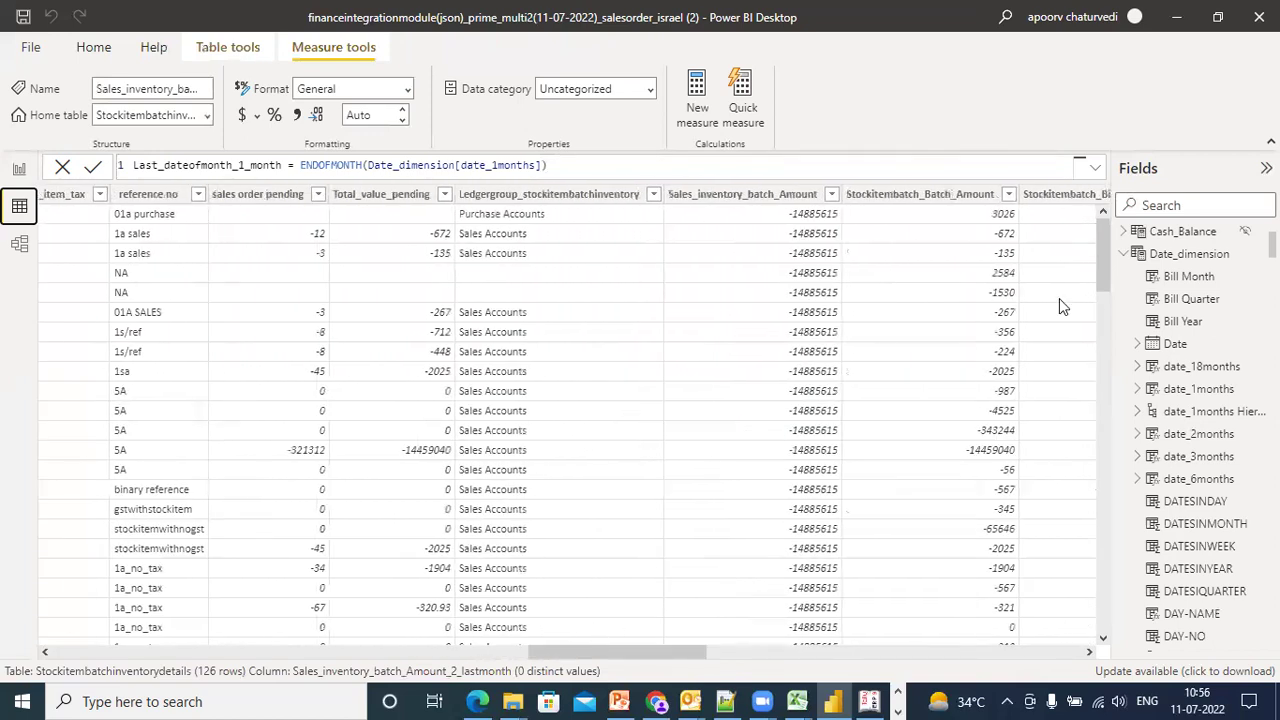
click(1172, 256)
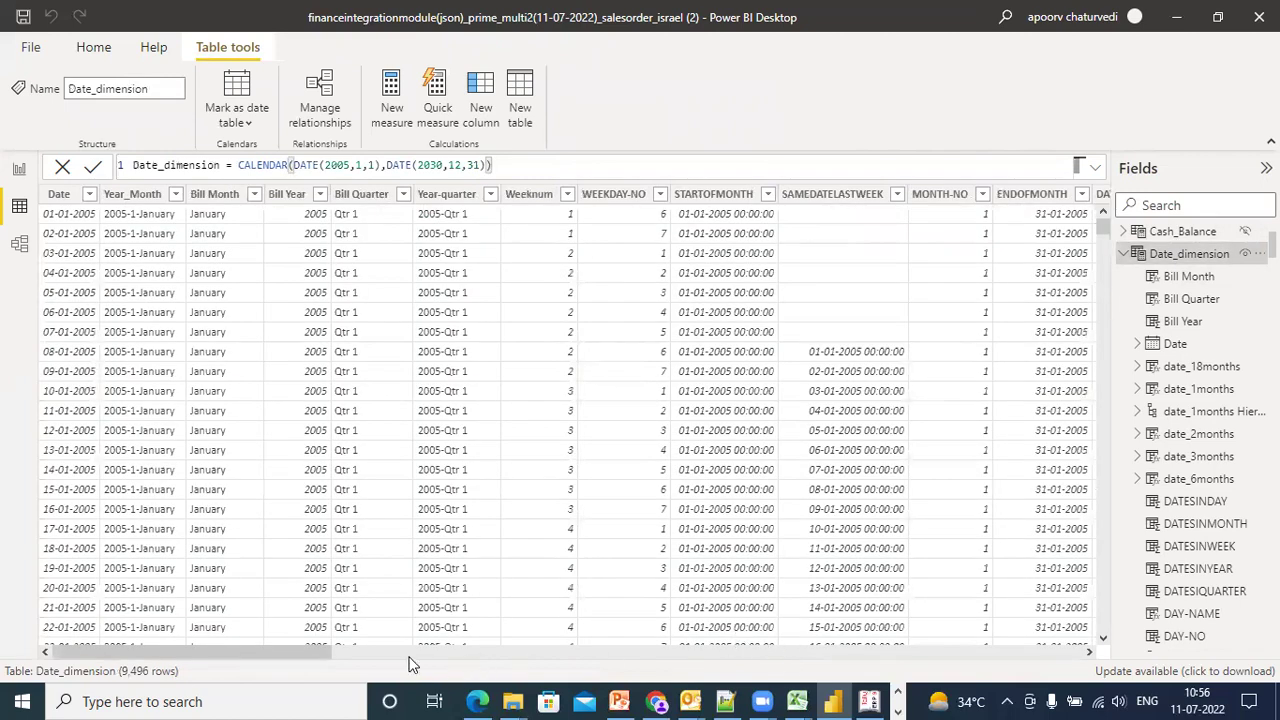
scroll(452, 662, right, 5)
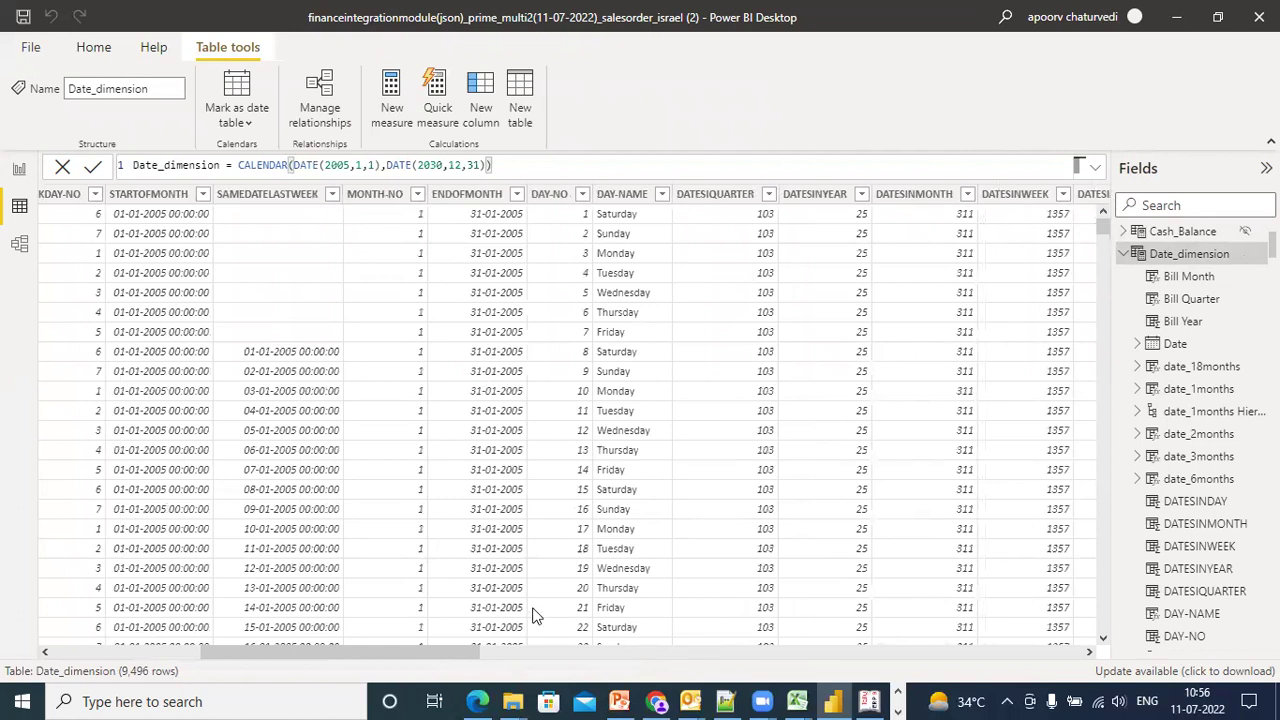
drag(455, 660, 940, 675)
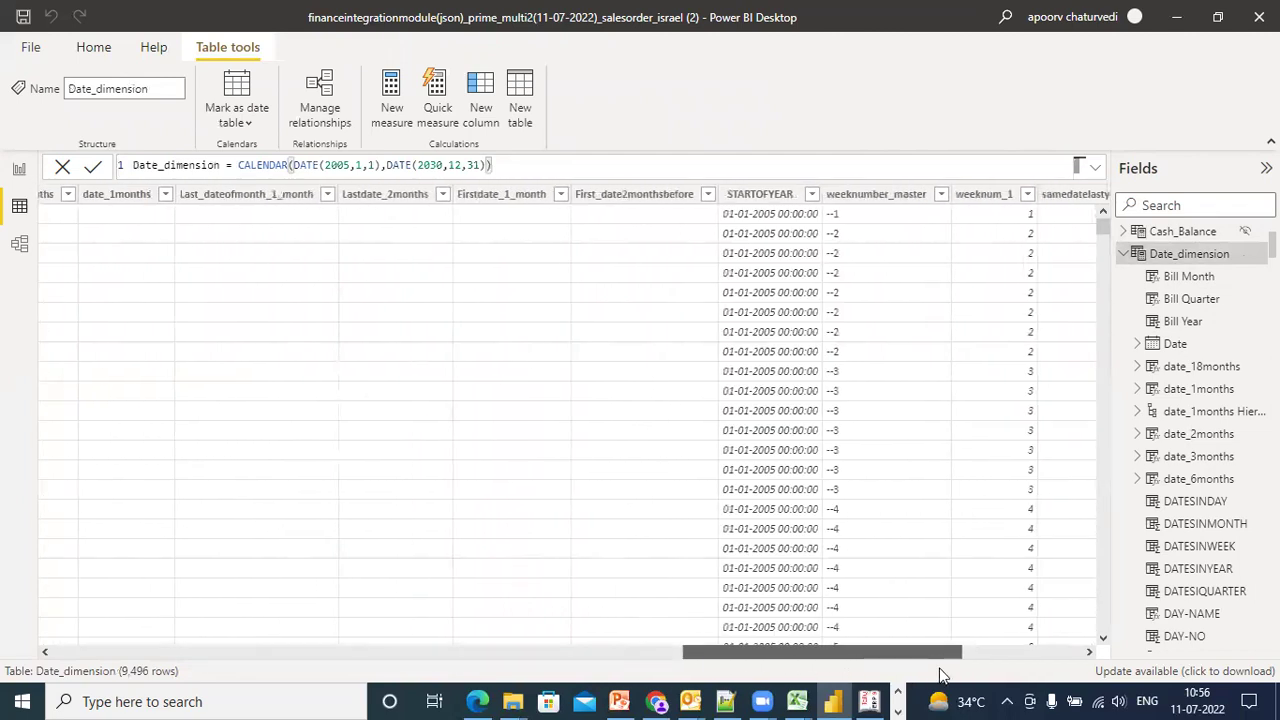
click(800, 276)
drag(808, 648, 883, 658)
click(849, 300)
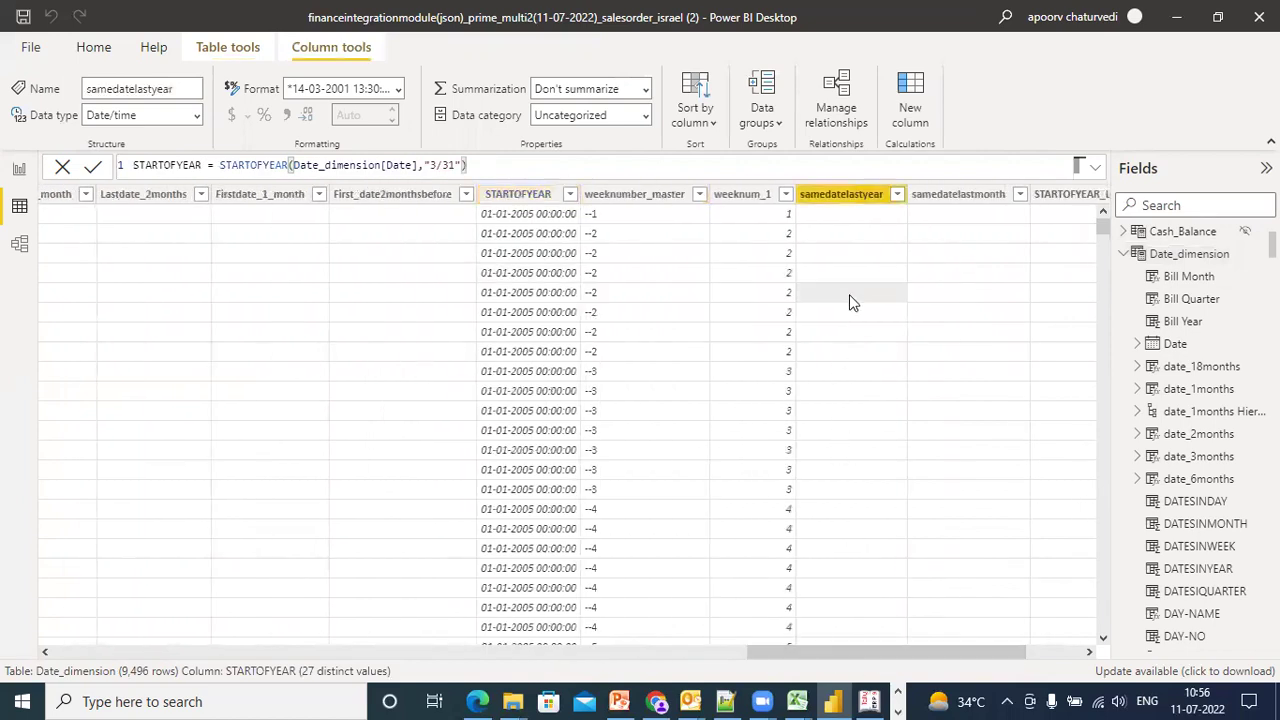
click(954, 273)
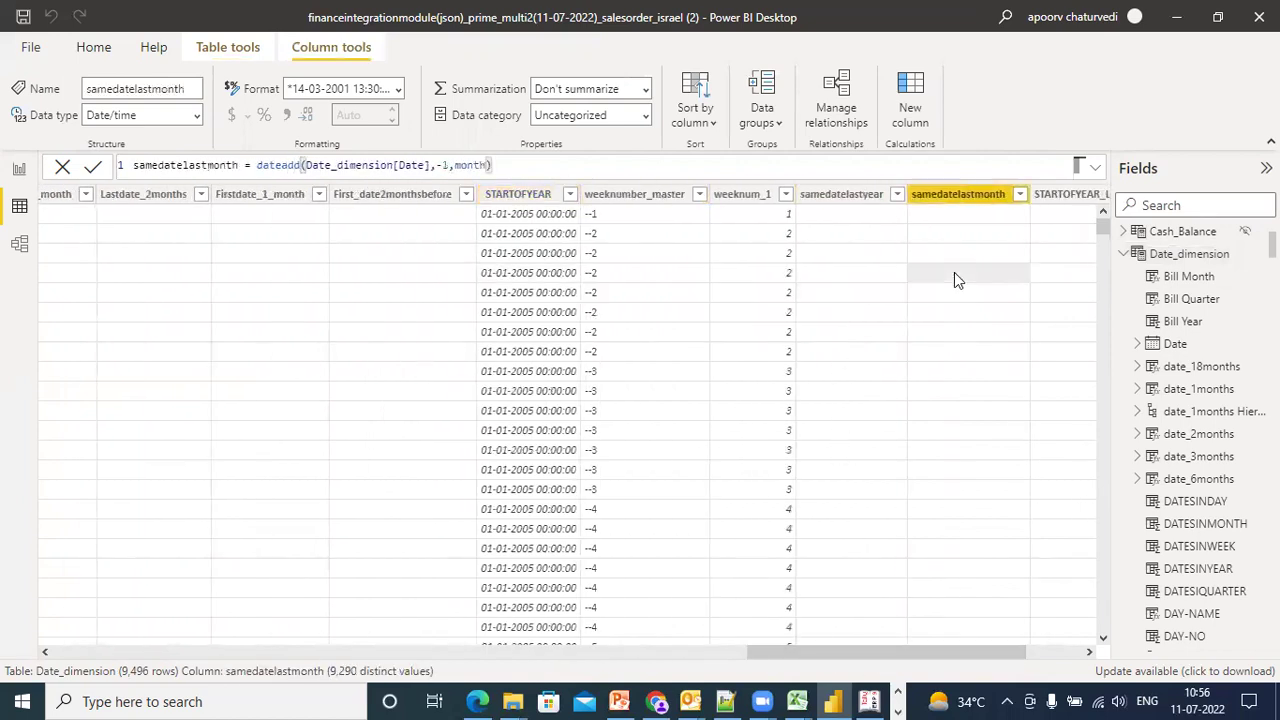
click(862, 272)
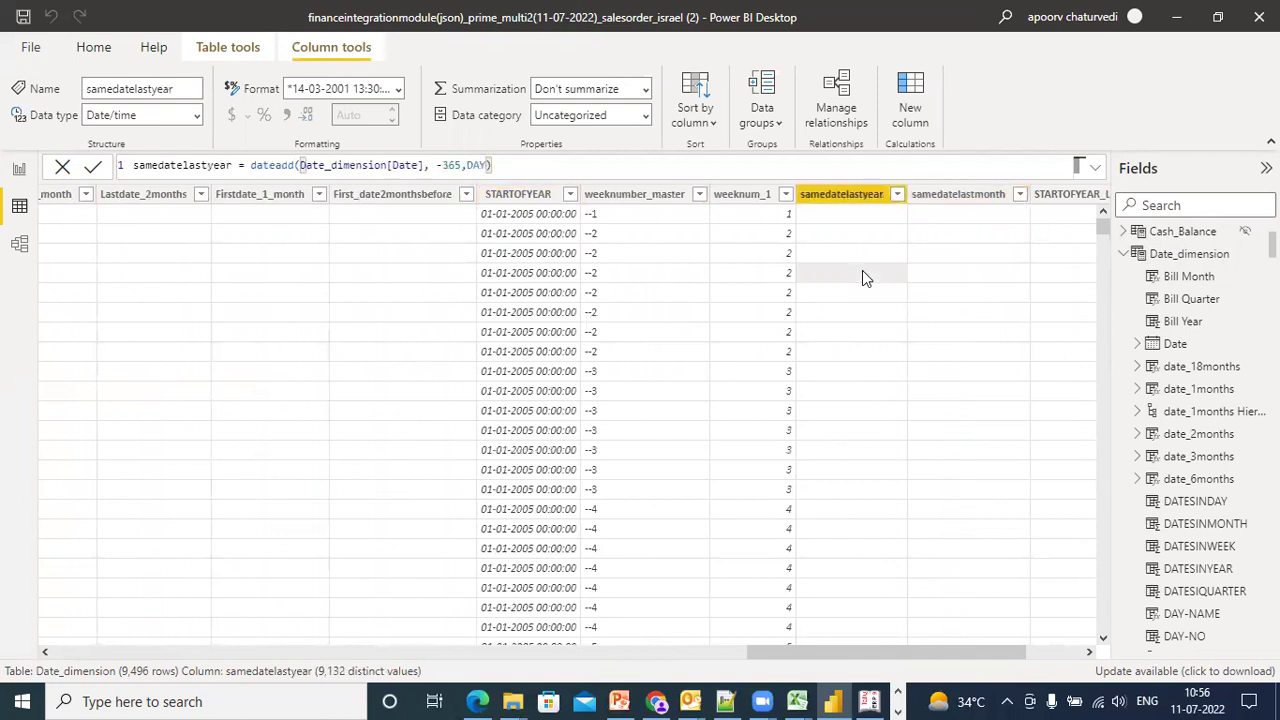
drag(984, 656, 1014, 658)
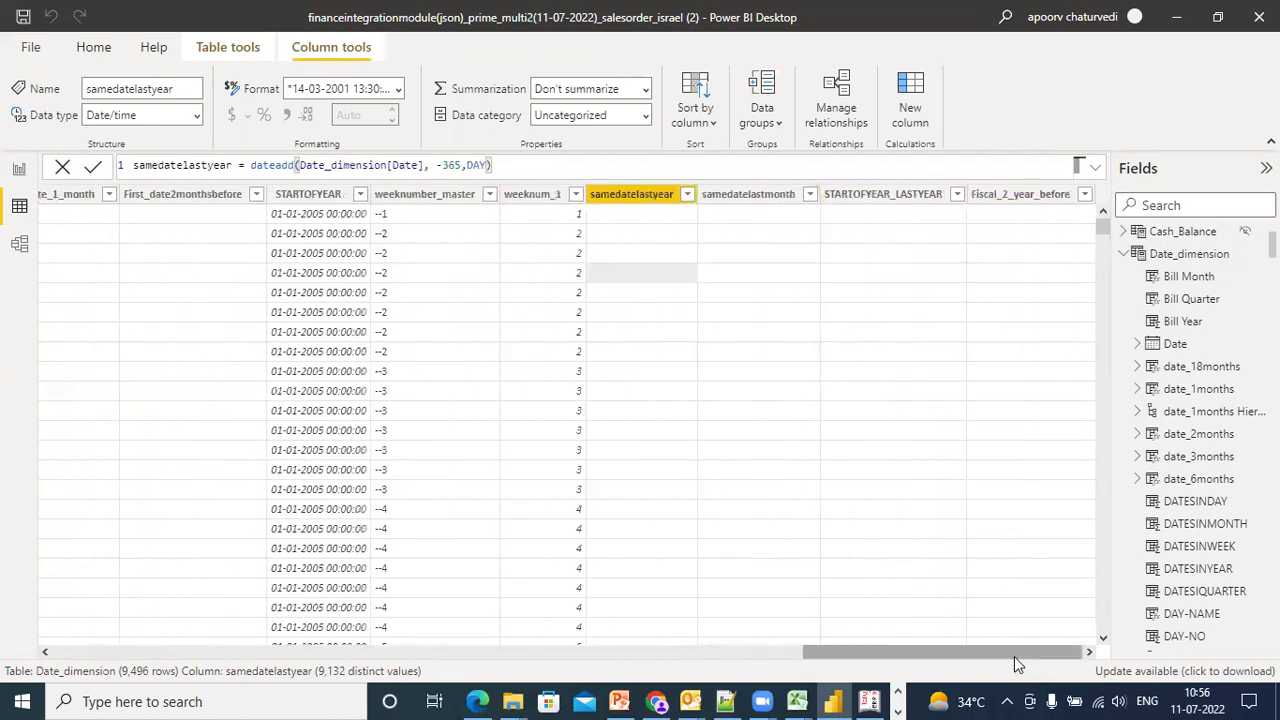
click(853, 298)
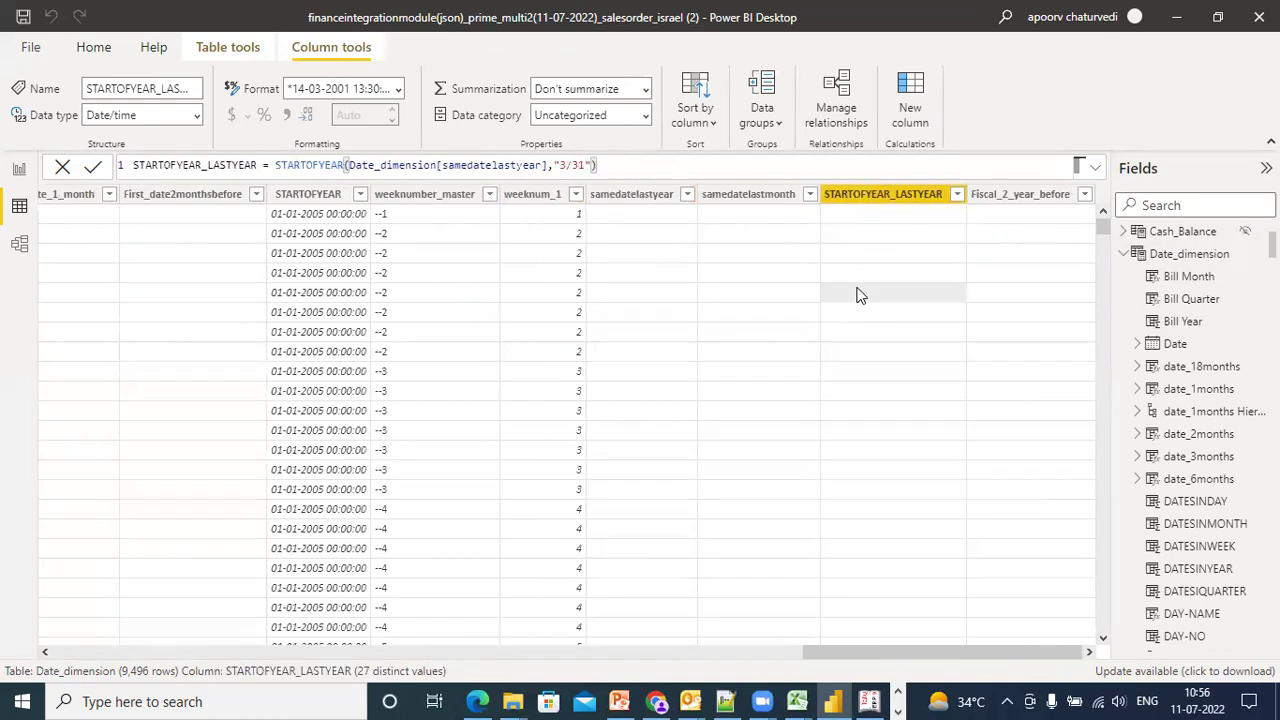
drag(1105, 228, 1104, 200)
click(660, 297)
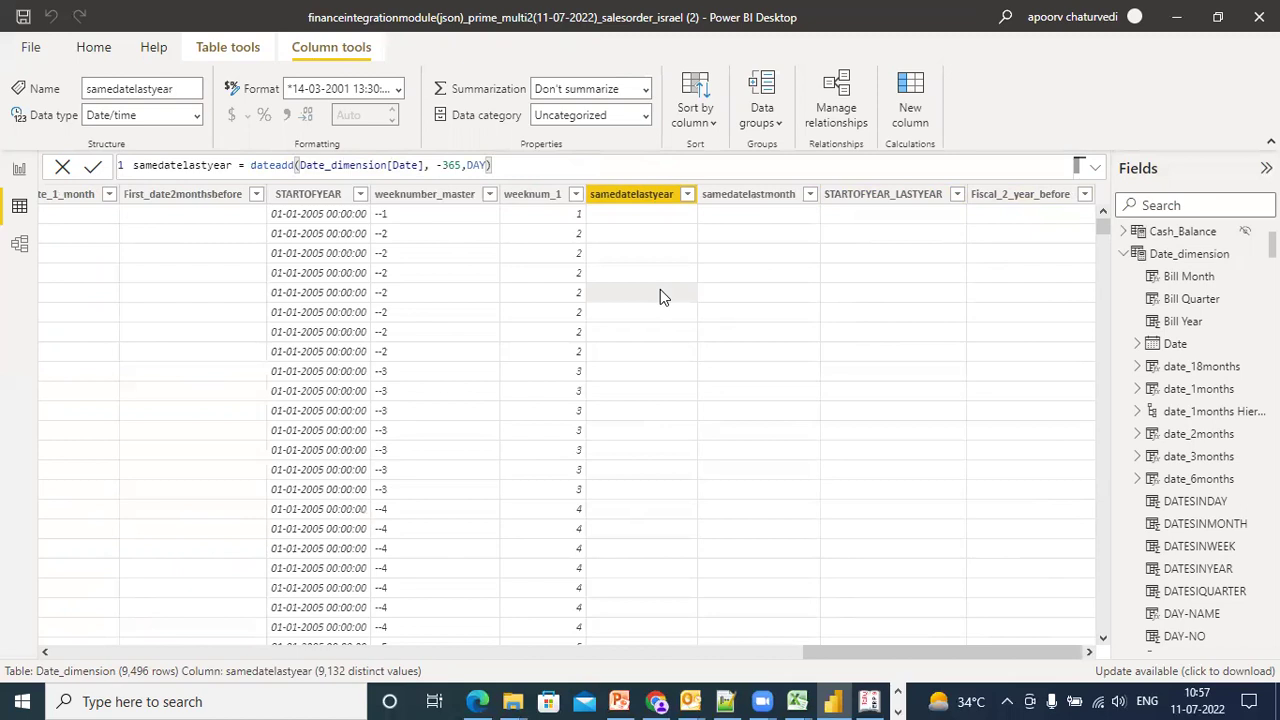
click(838, 298)
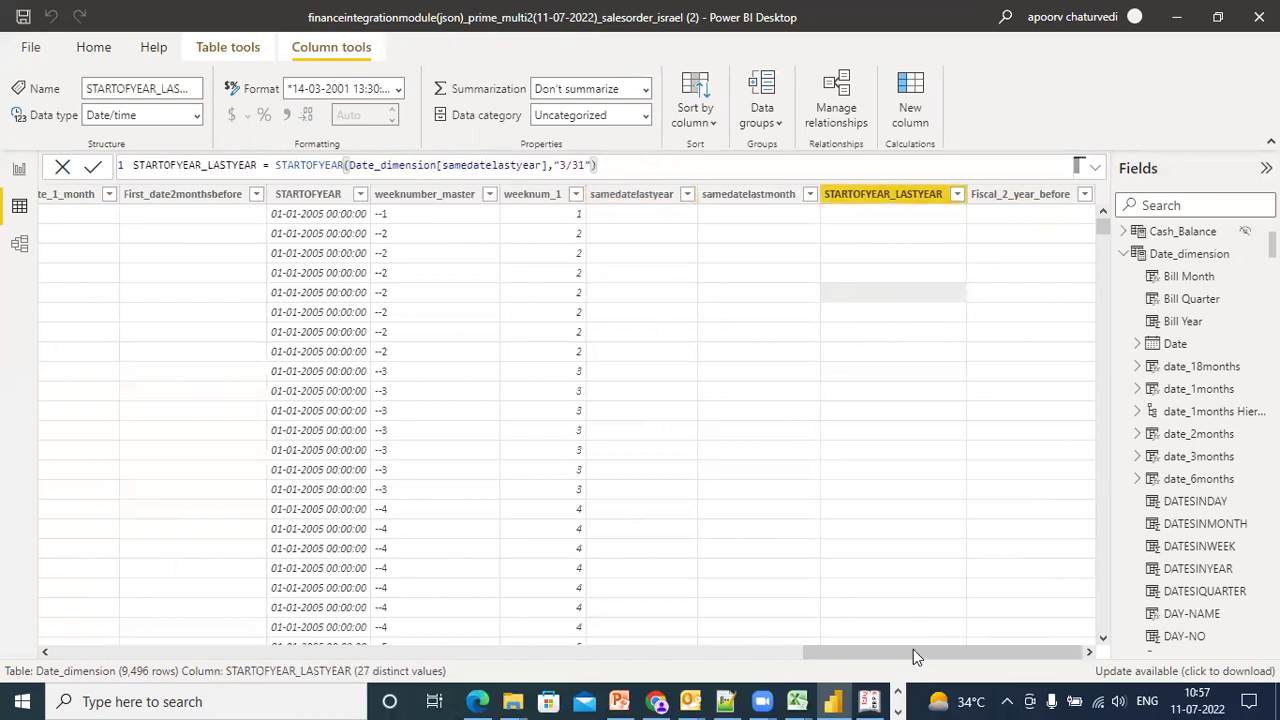
drag(913, 649, 100, 620)
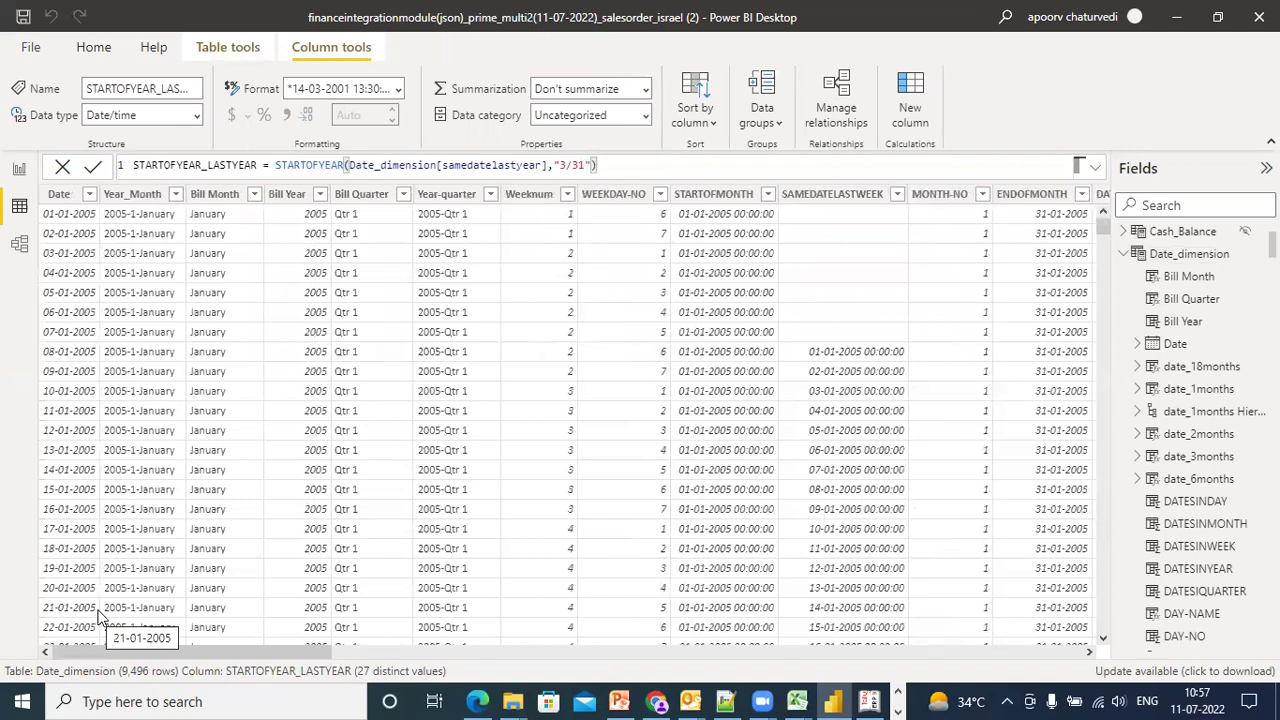
drag(107, 651, 774, 652)
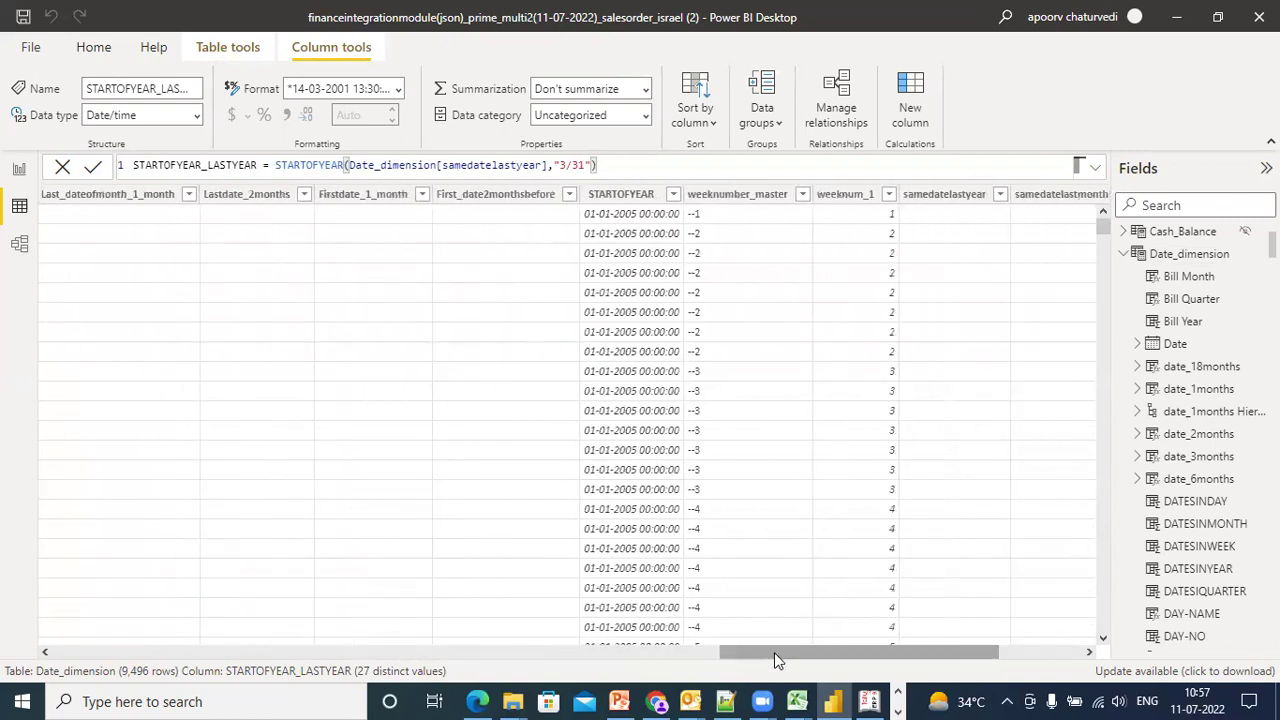
Select the Sales_inventory_batch_Amount_2_lastmonth measure in Report view and expand its full formula
click(19, 168)
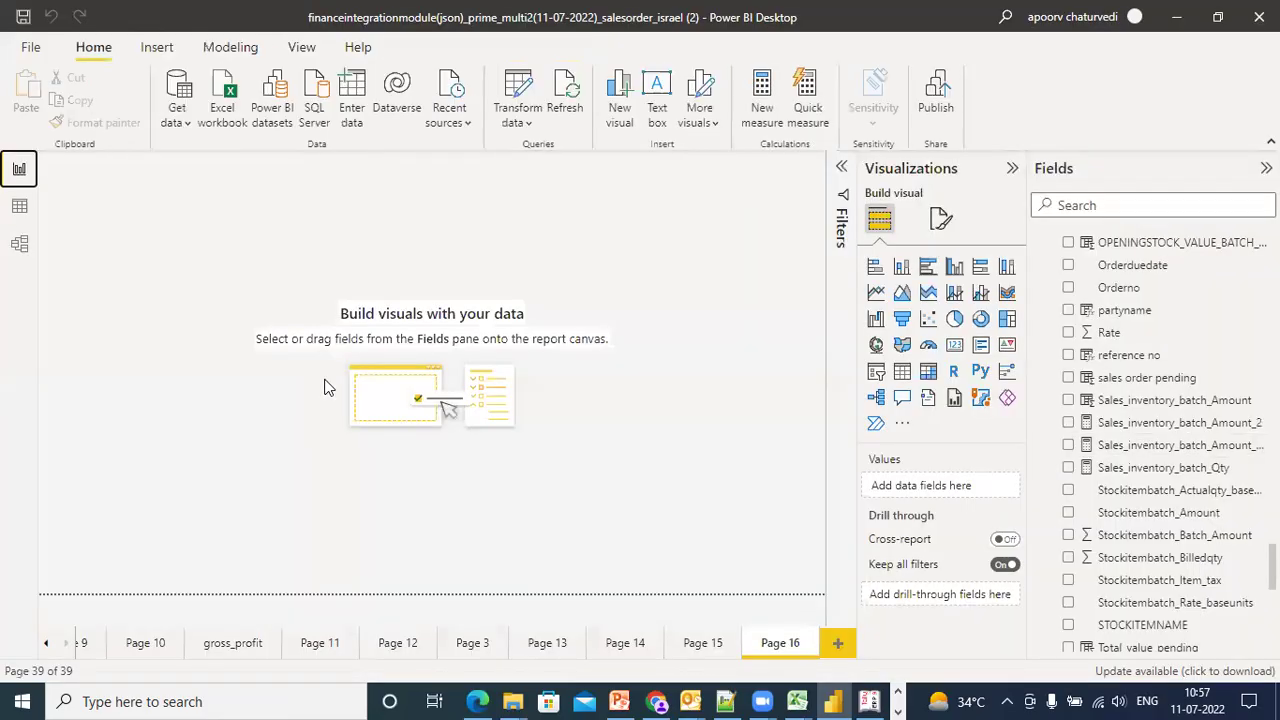
scroll(1150, 440, down, 2)
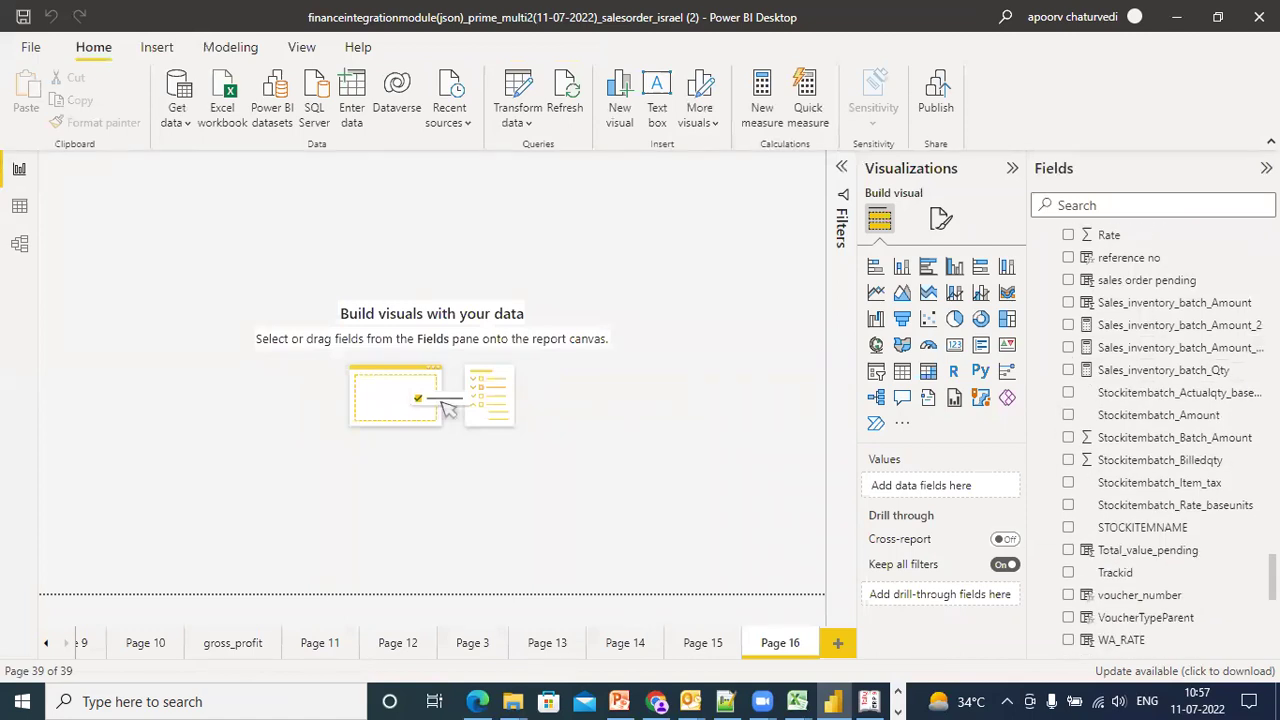
scroll(1160, 440, up, 2)
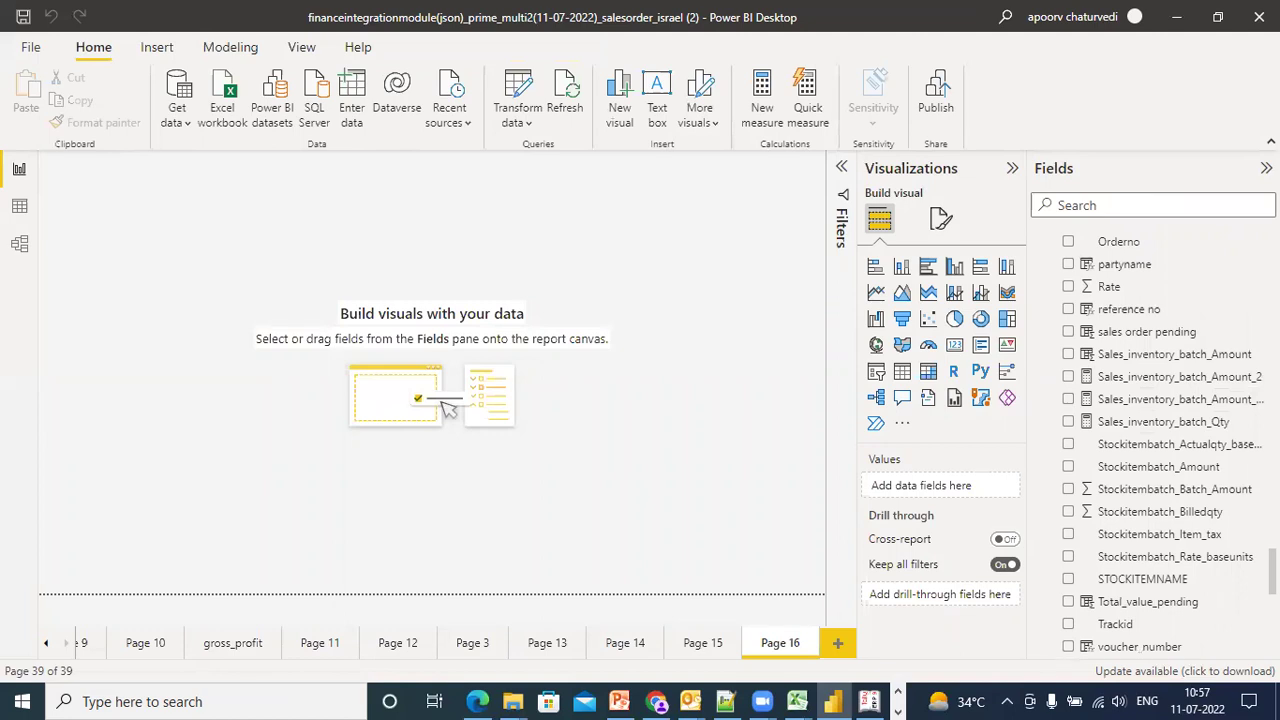
click(1196, 401)
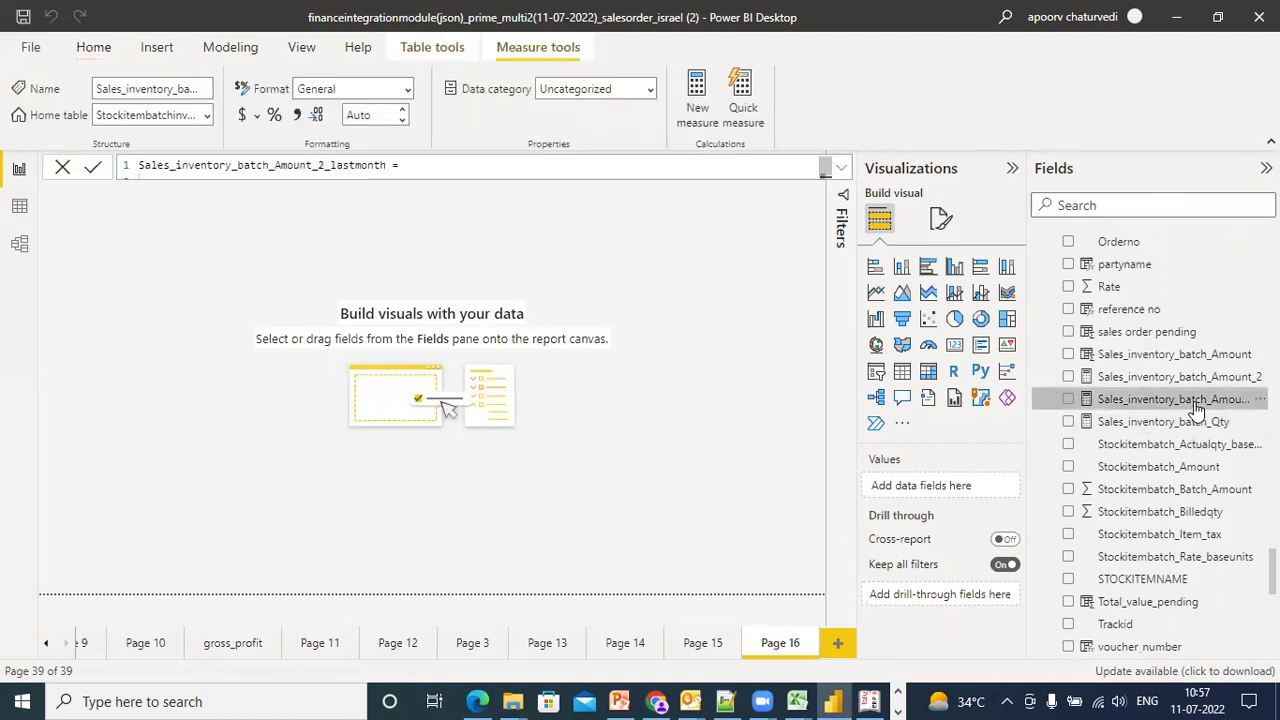
click(840, 167)
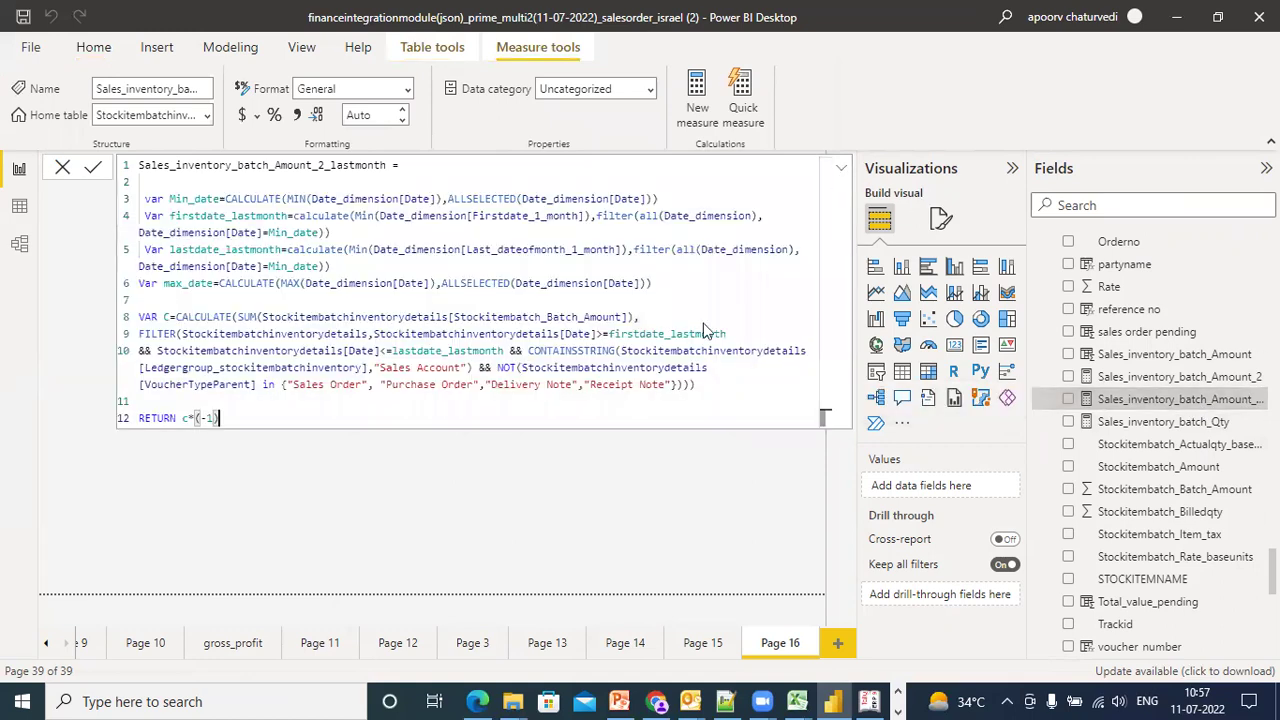